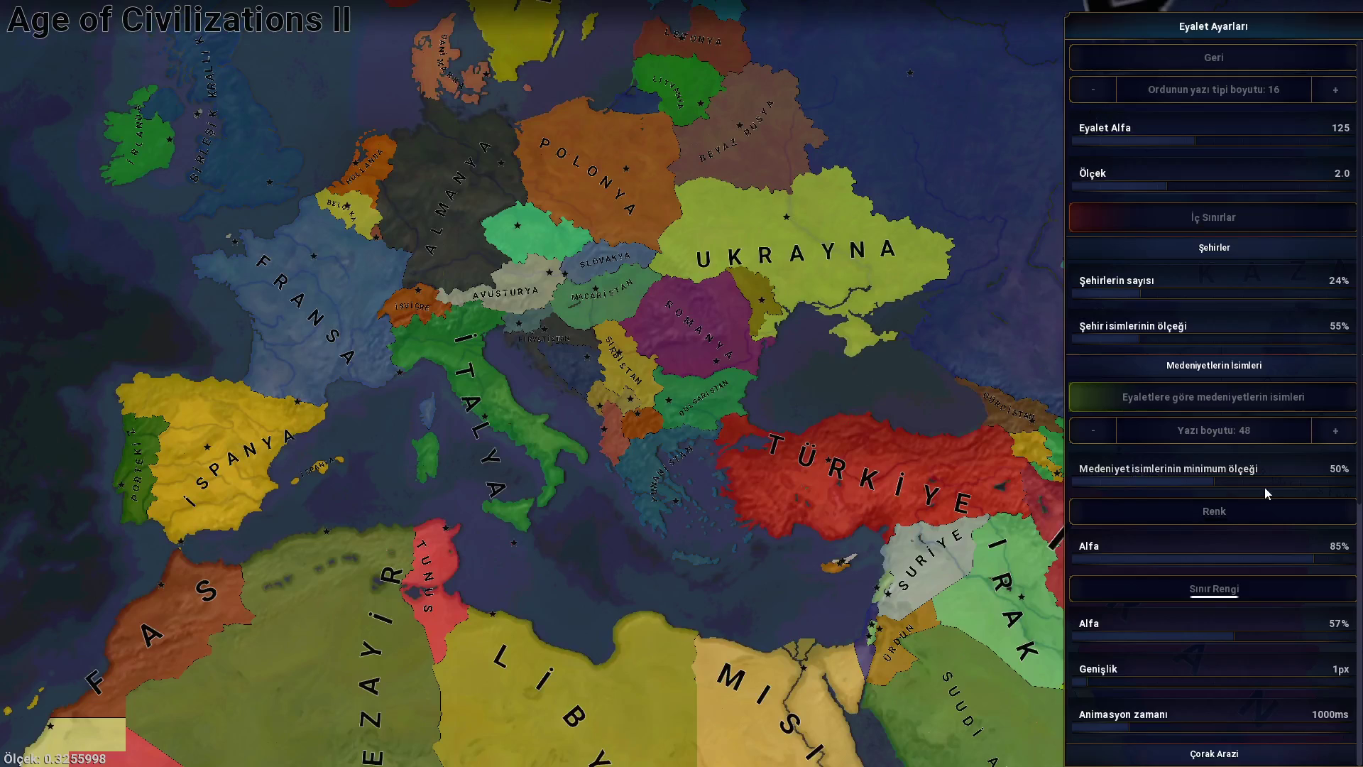
Set the civilization names' colour to white (R 255, G 255, B 255) in the province settings
{"action": "left_click", "coordinate": [1231, 513]}
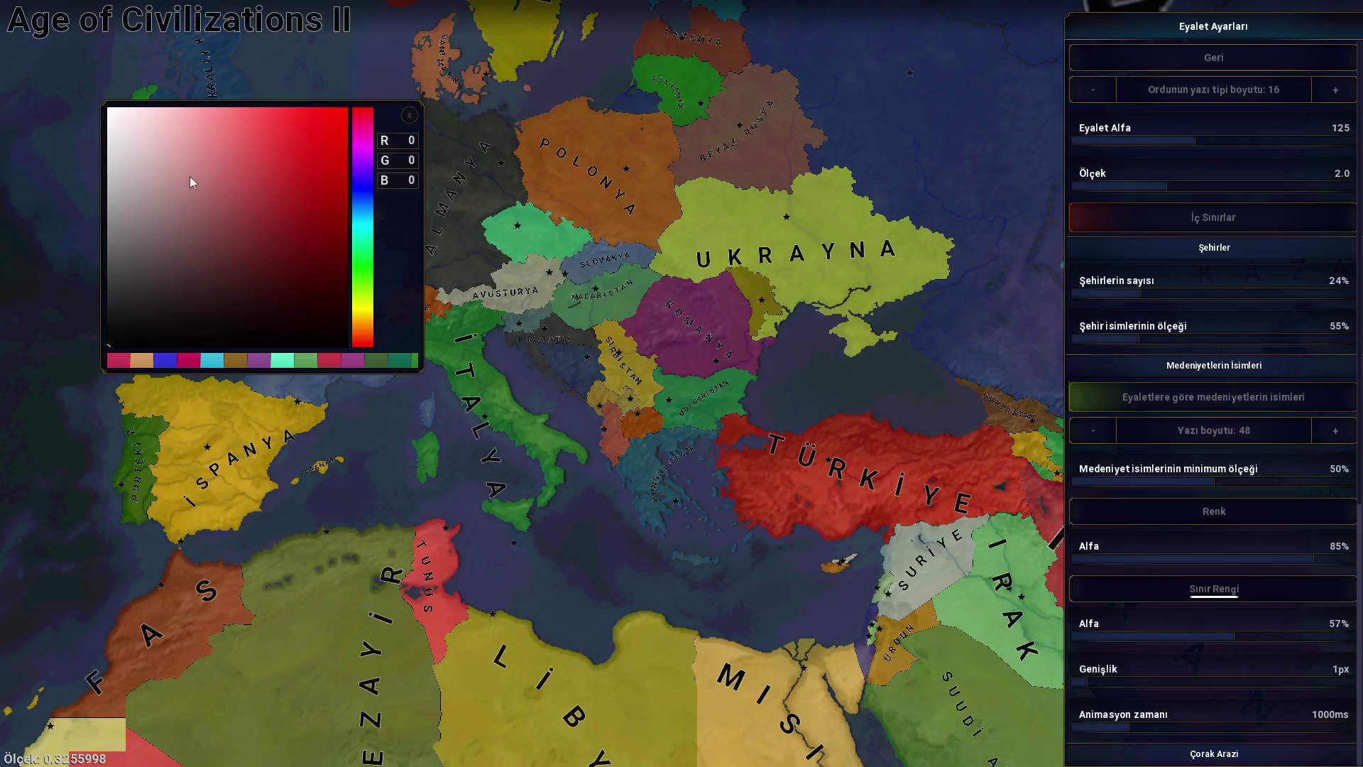
{"action": "left_click", "coordinate": [409, 115]}
{"action": "left_click", "coordinate": [1143, 589]}
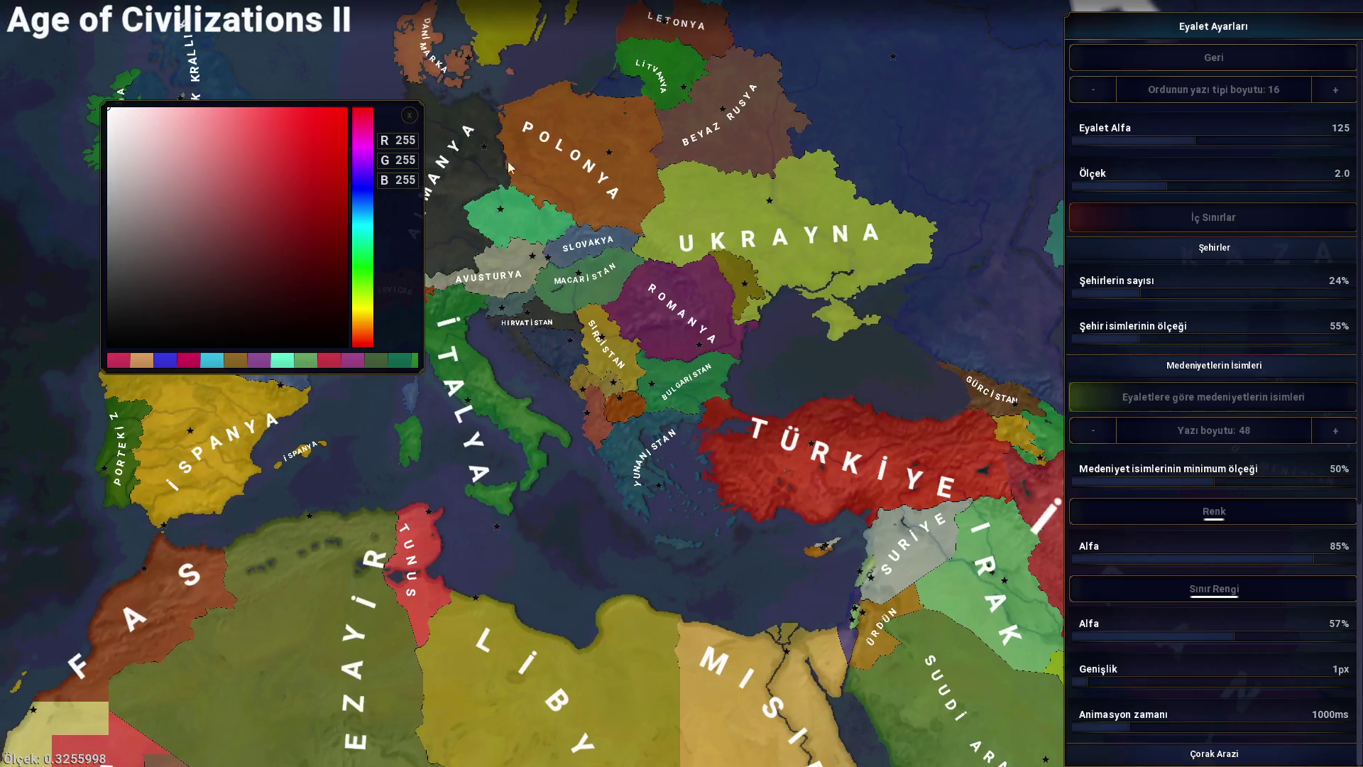
{"action": "mouse_move", "coordinate": [297, 288]}
{"action": "left_mouse_down"}
{"action": "mouse_move", "coordinate": [511, 549]}
{"action": "mouse_move", "coordinate": [2, 4]}
{"action": "left_mouse_up"}
{"action": "left_click", "coordinate": [410, 115]}
{"action": "scroll", "coordinate": [872, 91], "scroll_direction": "down", "scroll_amount": 5}
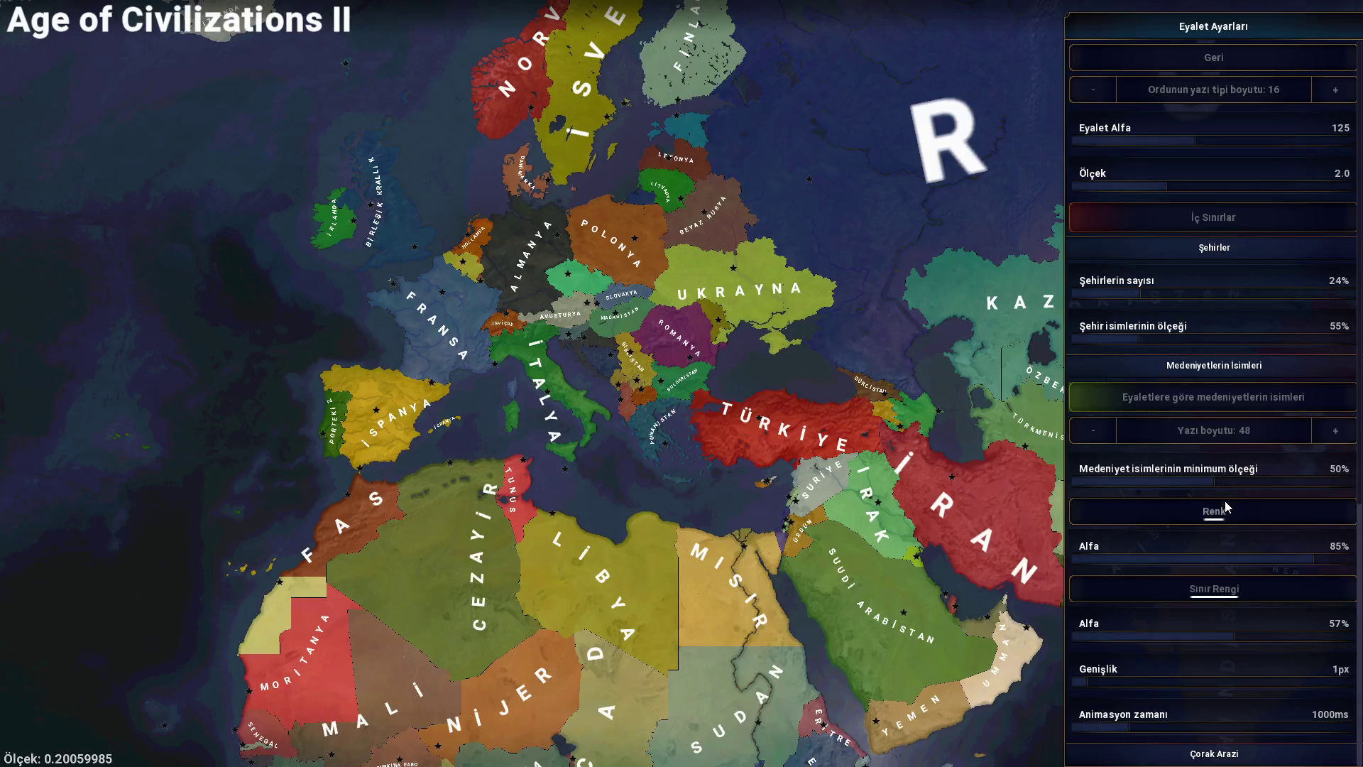
Leave the province settings and view the whole world map in the game
{"action": "left_click", "coordinate": [1183, 56]}
{"action": "key", "text": "Escape"}
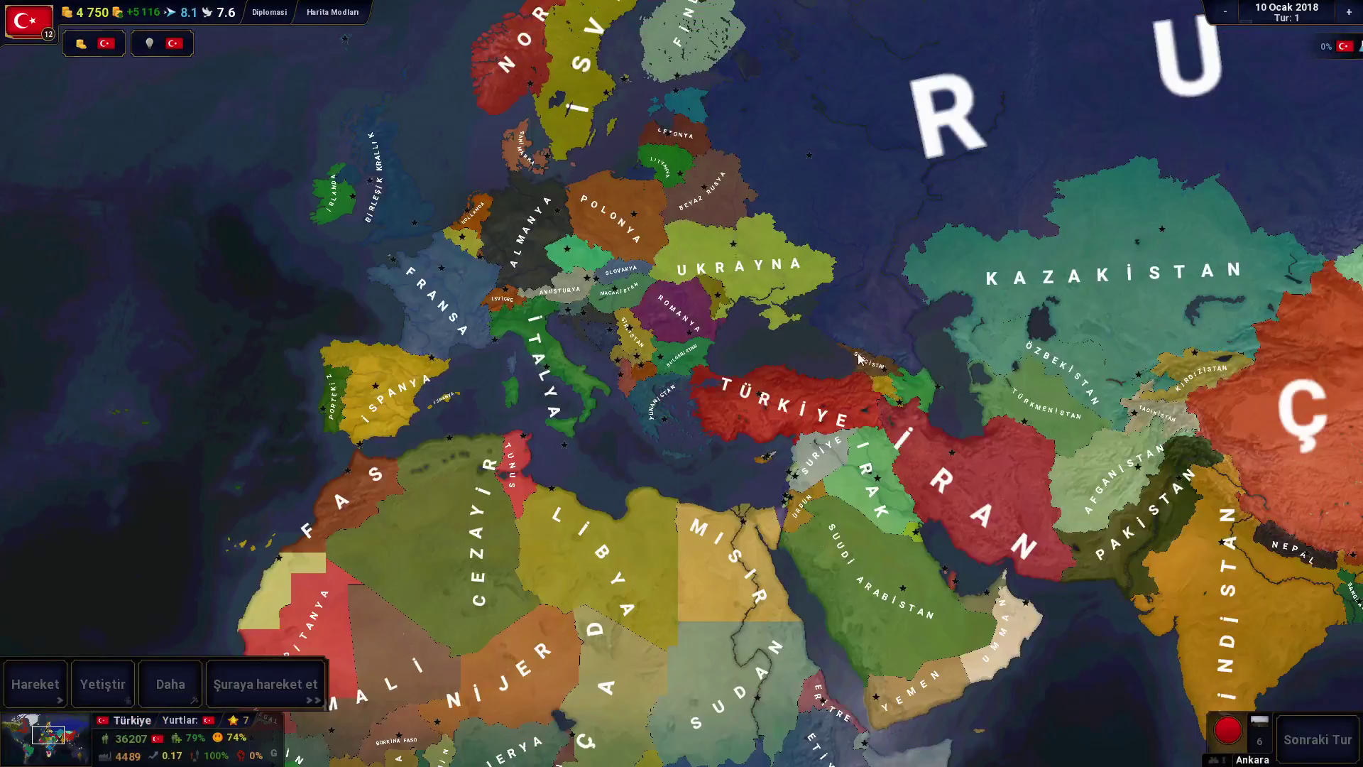
{"action": "scroll", "coordinate": [727, 389], "scroll_direction": "down", "scroll_amount": 5}
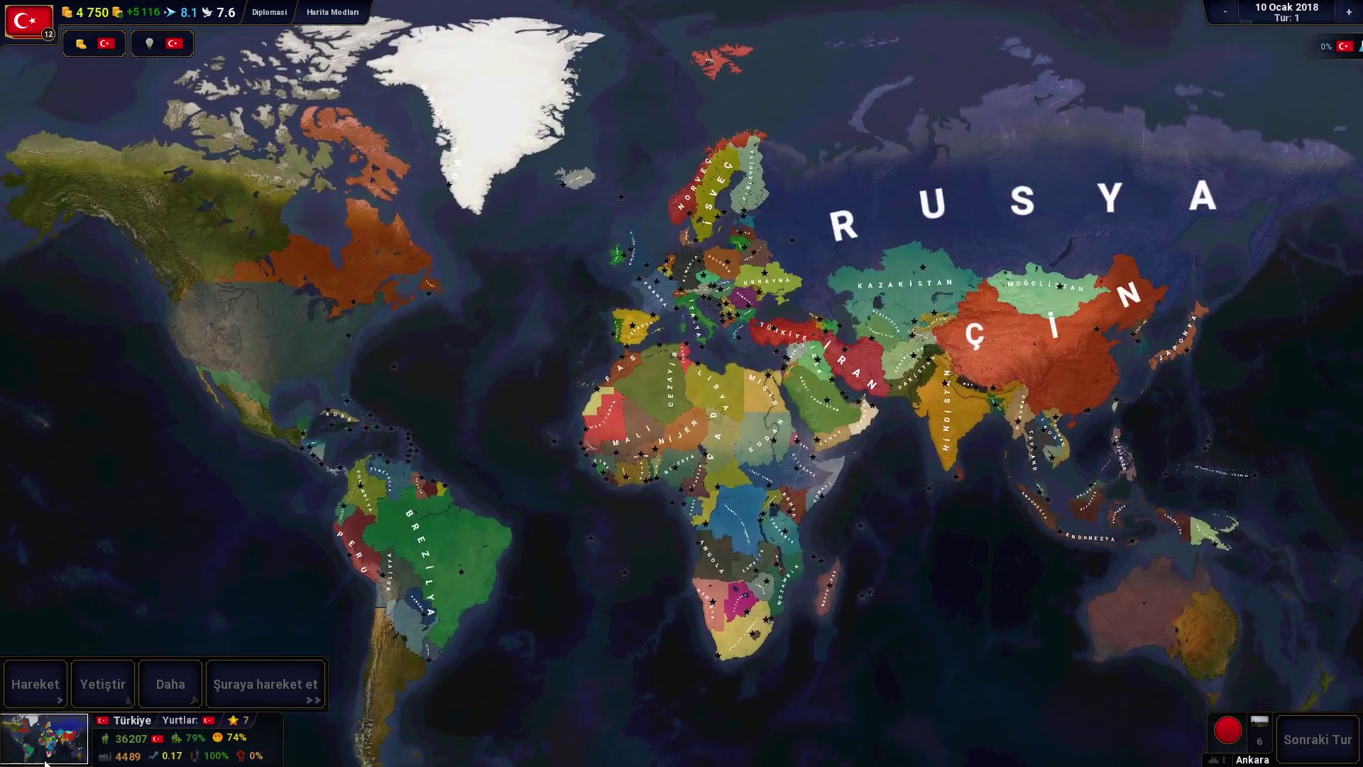
{"action": "scroll", "coordinate": [798, 645], "scroll_direction": "up", "scroll_amount": 2}
{"action": "scroll", "coordinate": [798, 644], "scroll_direction": "down", "scroll_amount": 1}
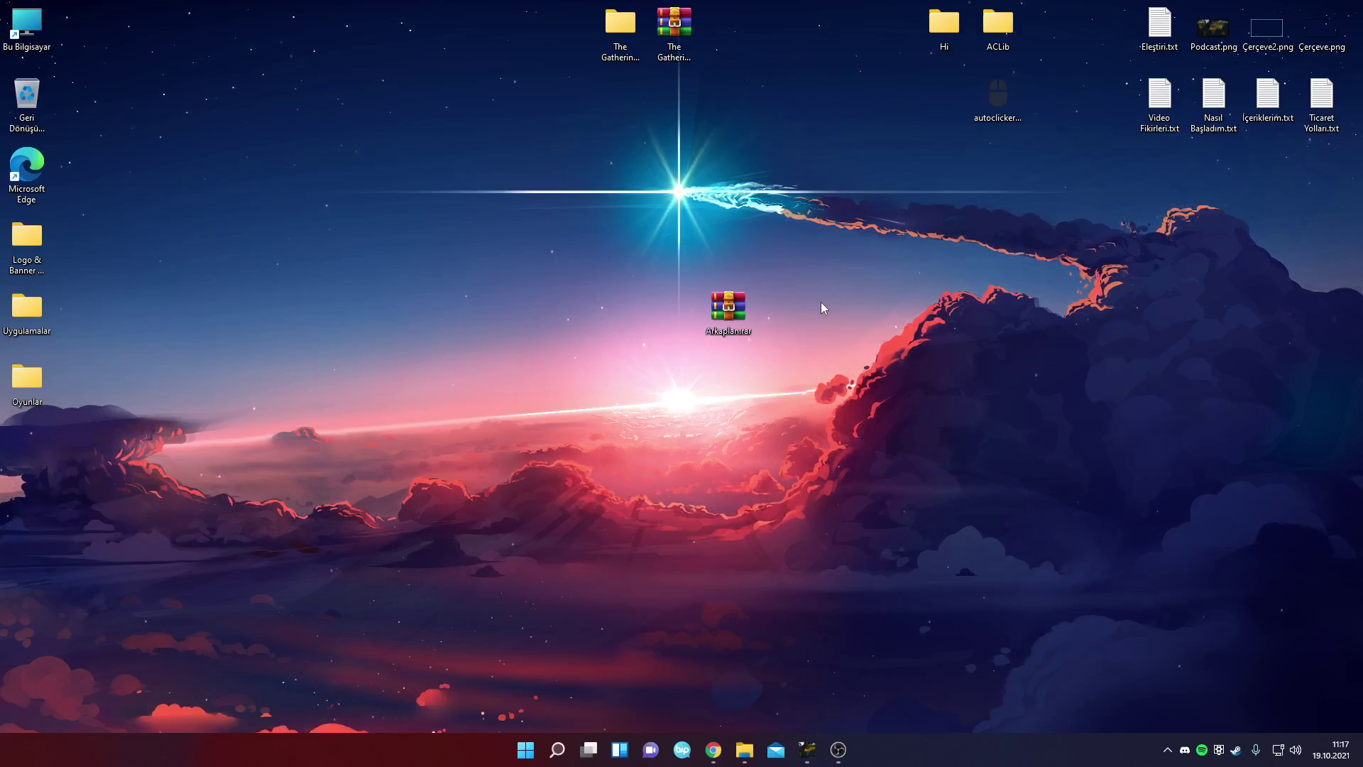
{"action": "left_click_drag", "start_coordinate": [832, 264], "coordinate": [619, 370]}
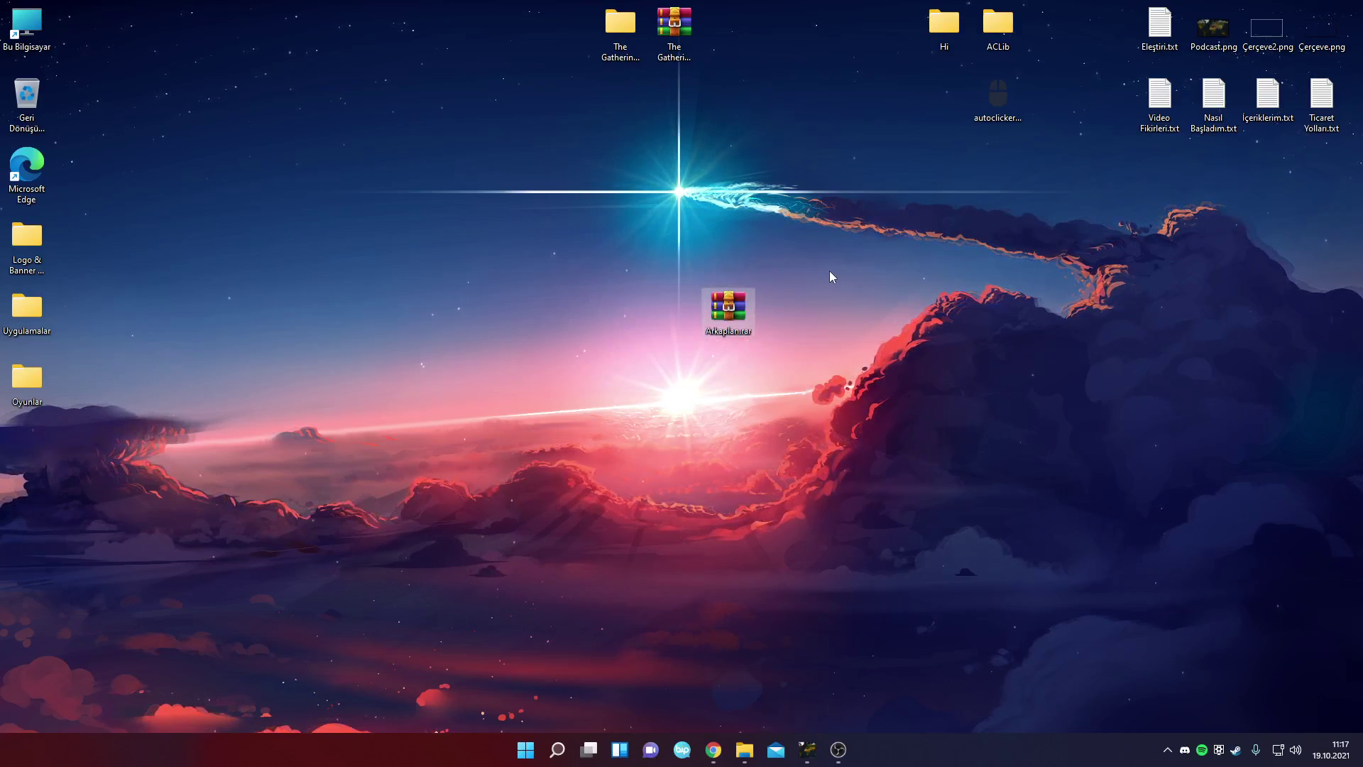
{"action": "left_click_drag", "start_coordinate": [835, 265], "coordinate": [642, 403]}
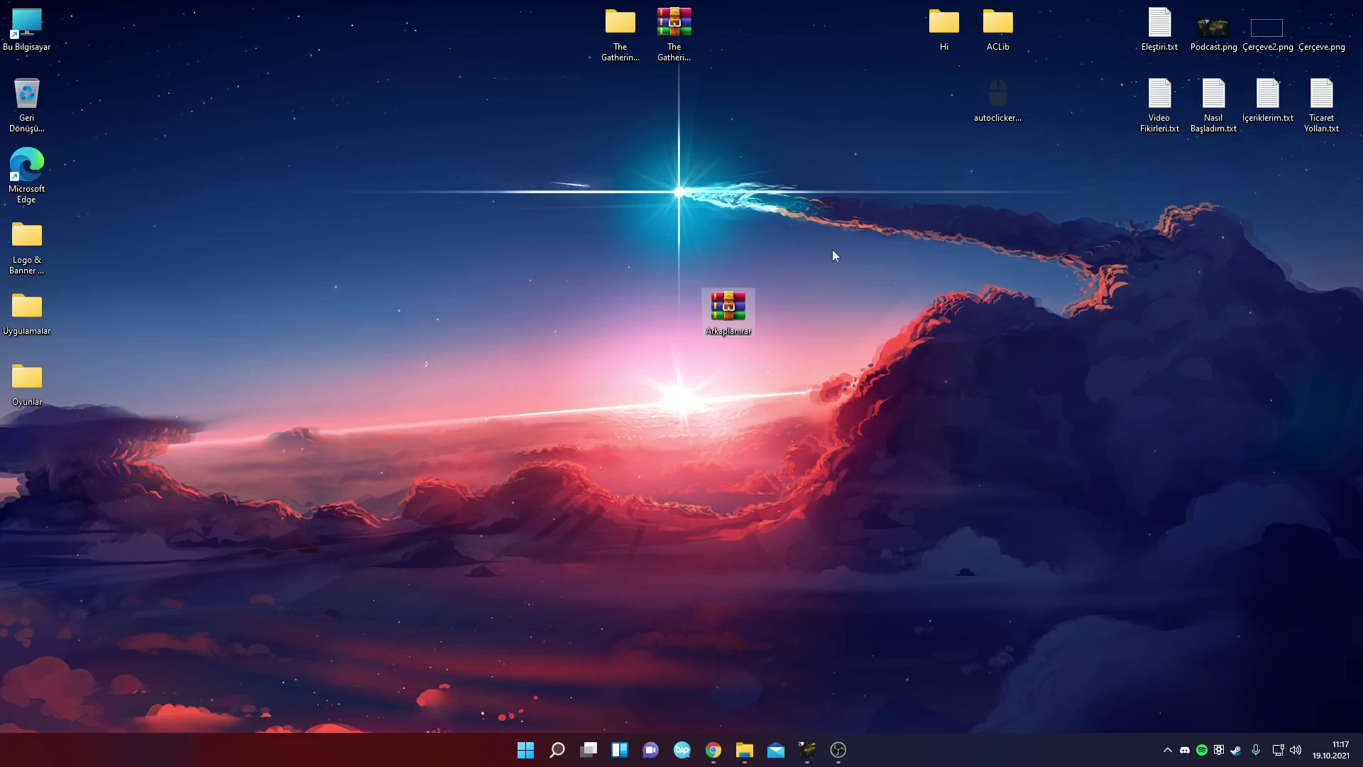
{"action": "left_click_drag", "start_coordinate": [835, 245], "coordinate": [676, 392]}
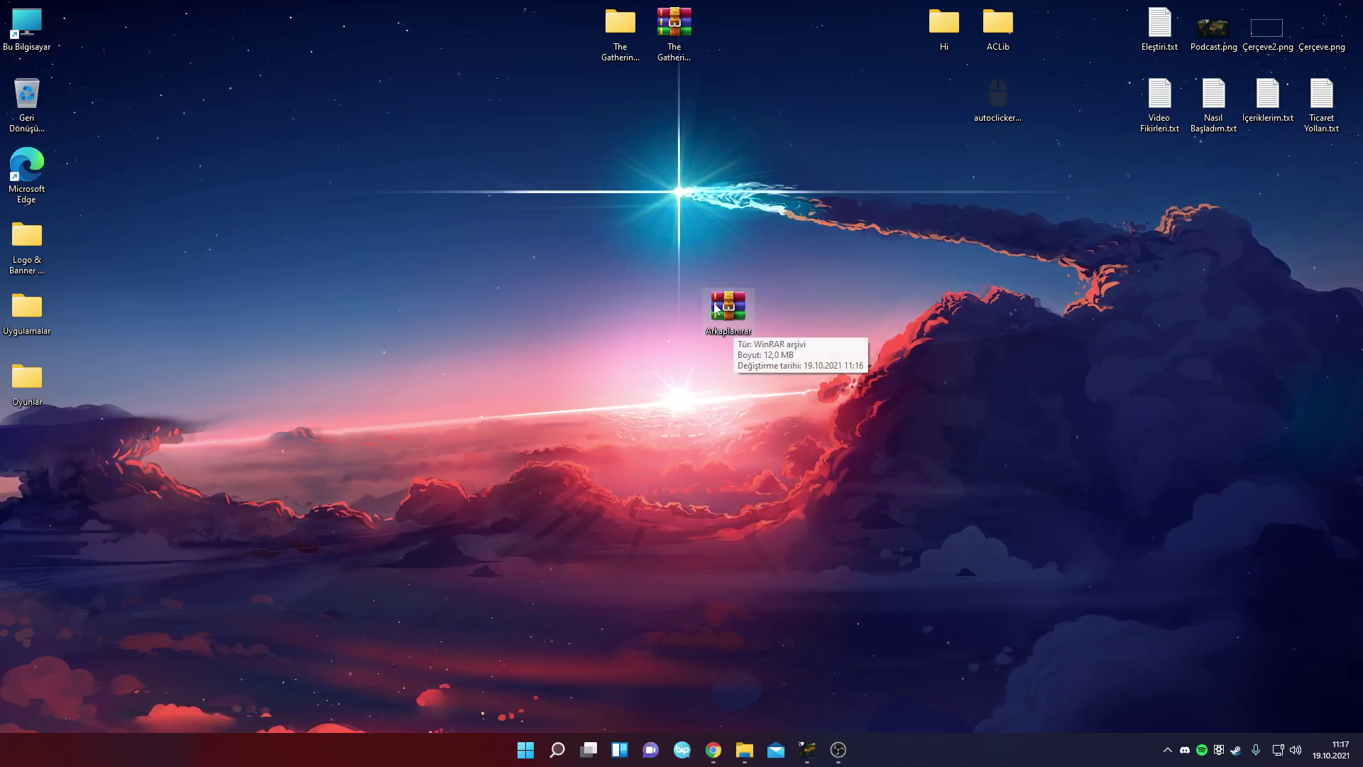
{"action": "left_click_drag", "start_coordinate": [797, 287], "coordinate": [552, 412]}
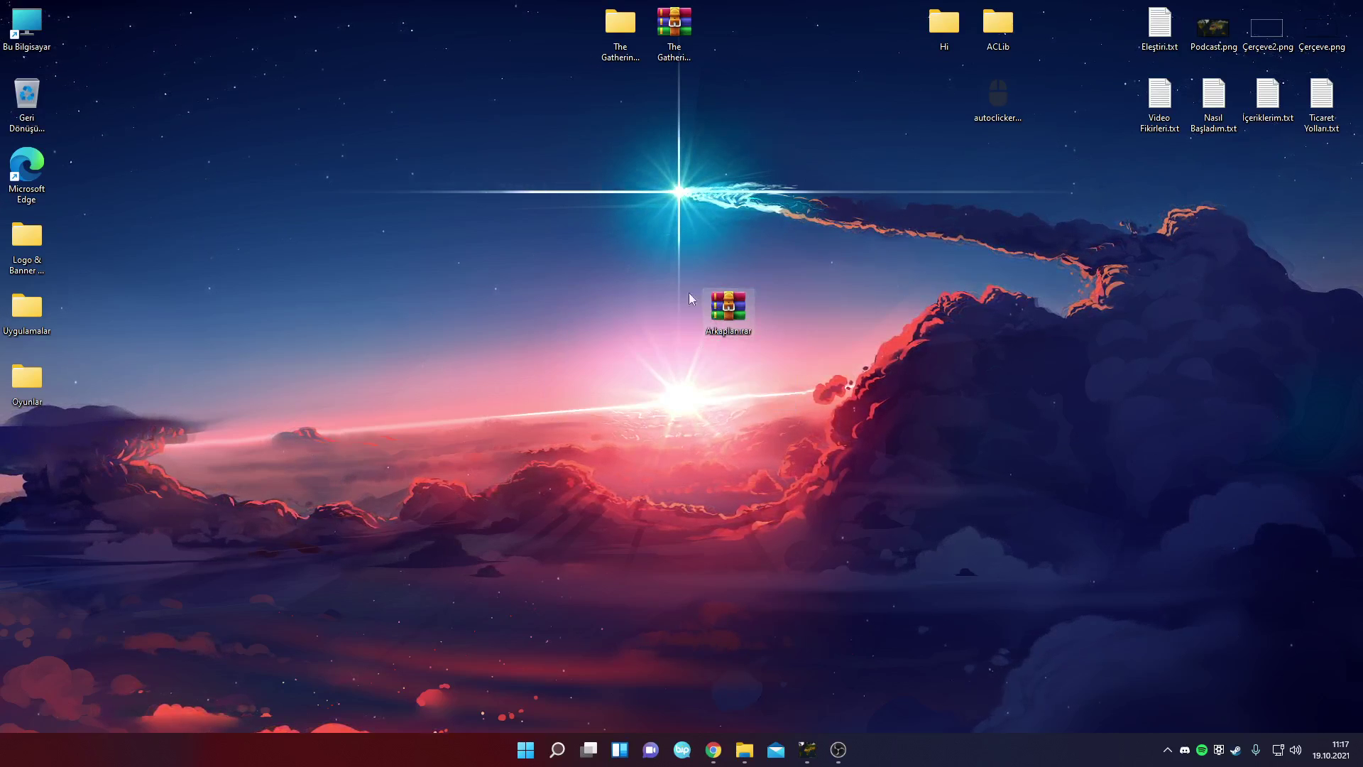
{"action": "double_click", "coordinate": [26, 27]}
{"action": "scroll", "coordinate": [60, 134], "scroll_direction": "up", "scroll_amount": 5}
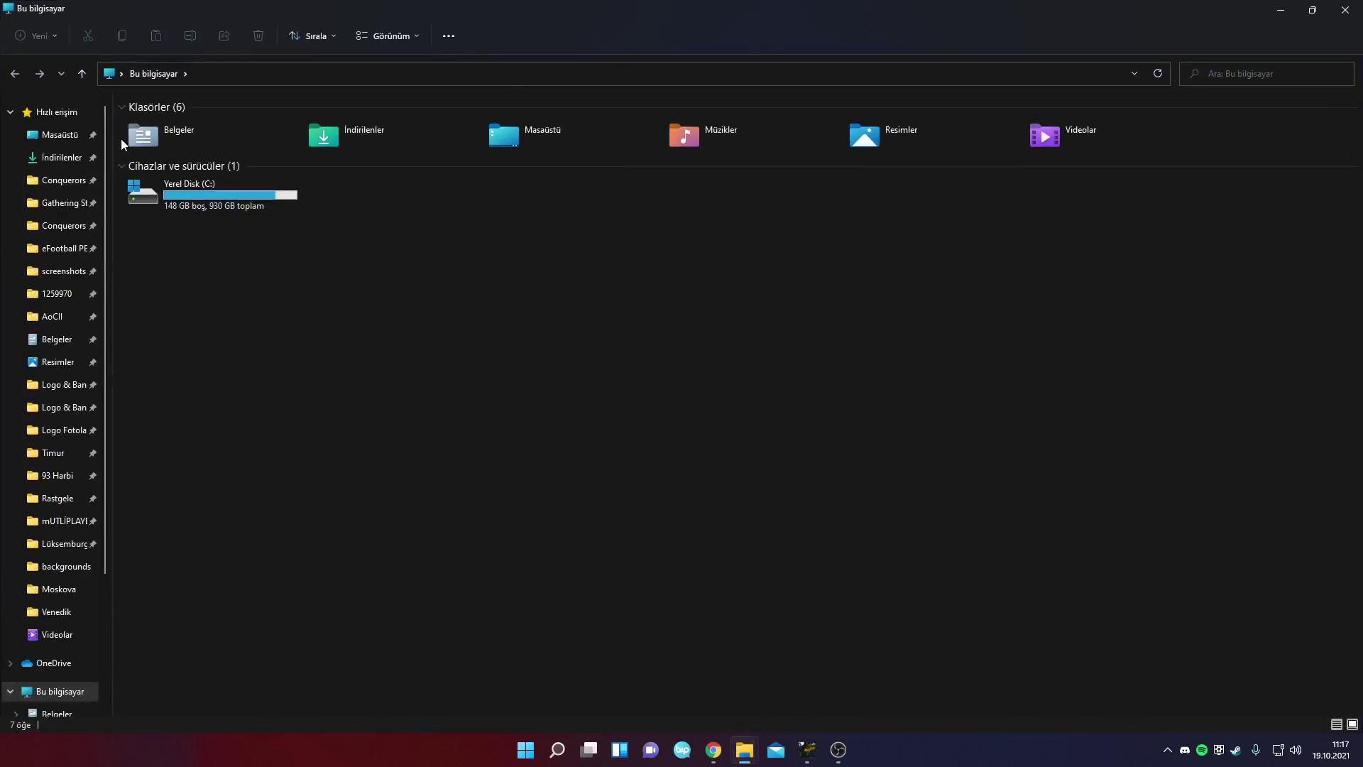
{"action": "left_click", "coordinate": [1344, 10]}
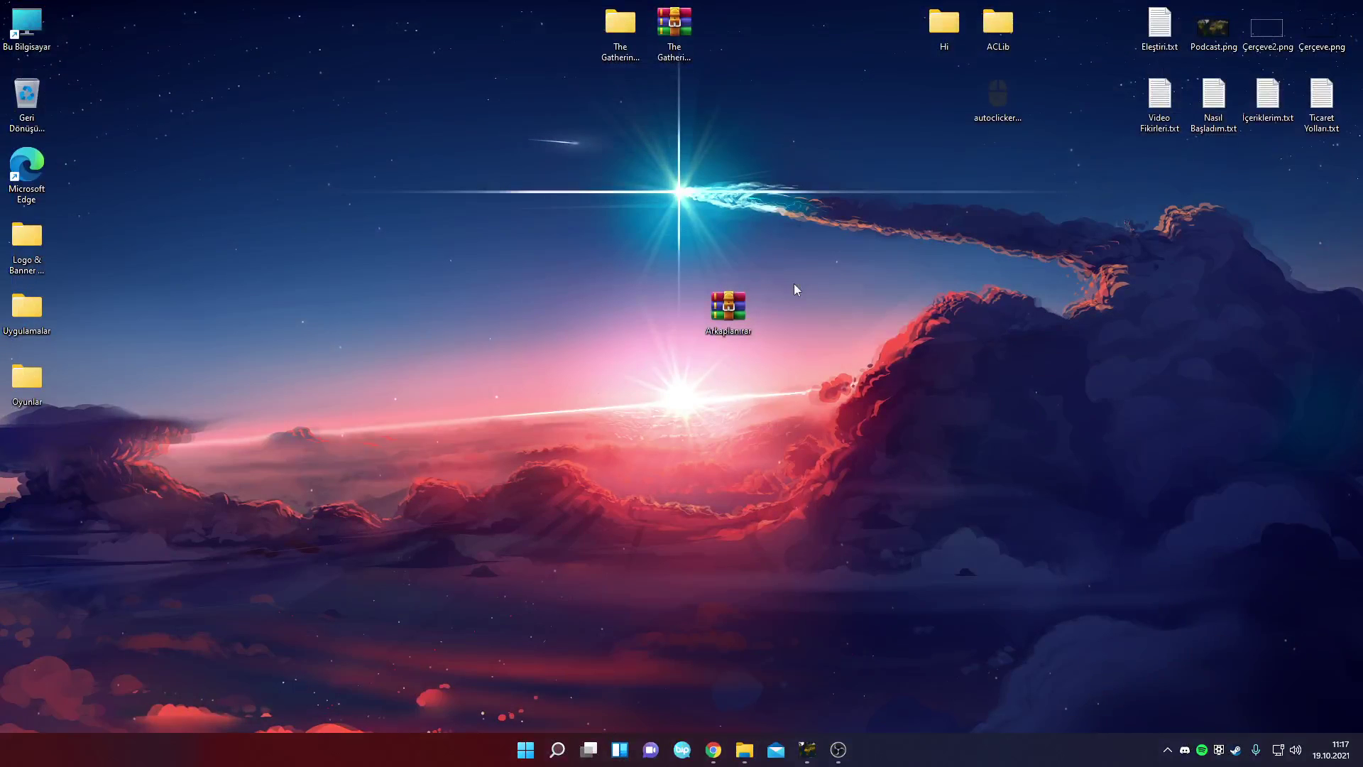
Extract the Arkaplan archive into its own Arkaplan folder and place that folder beside the archive on the desktop
{"action": "right_click", "coordinate": [733, 312]}
{"action": "left_click", "coordinate": [820, 509]}
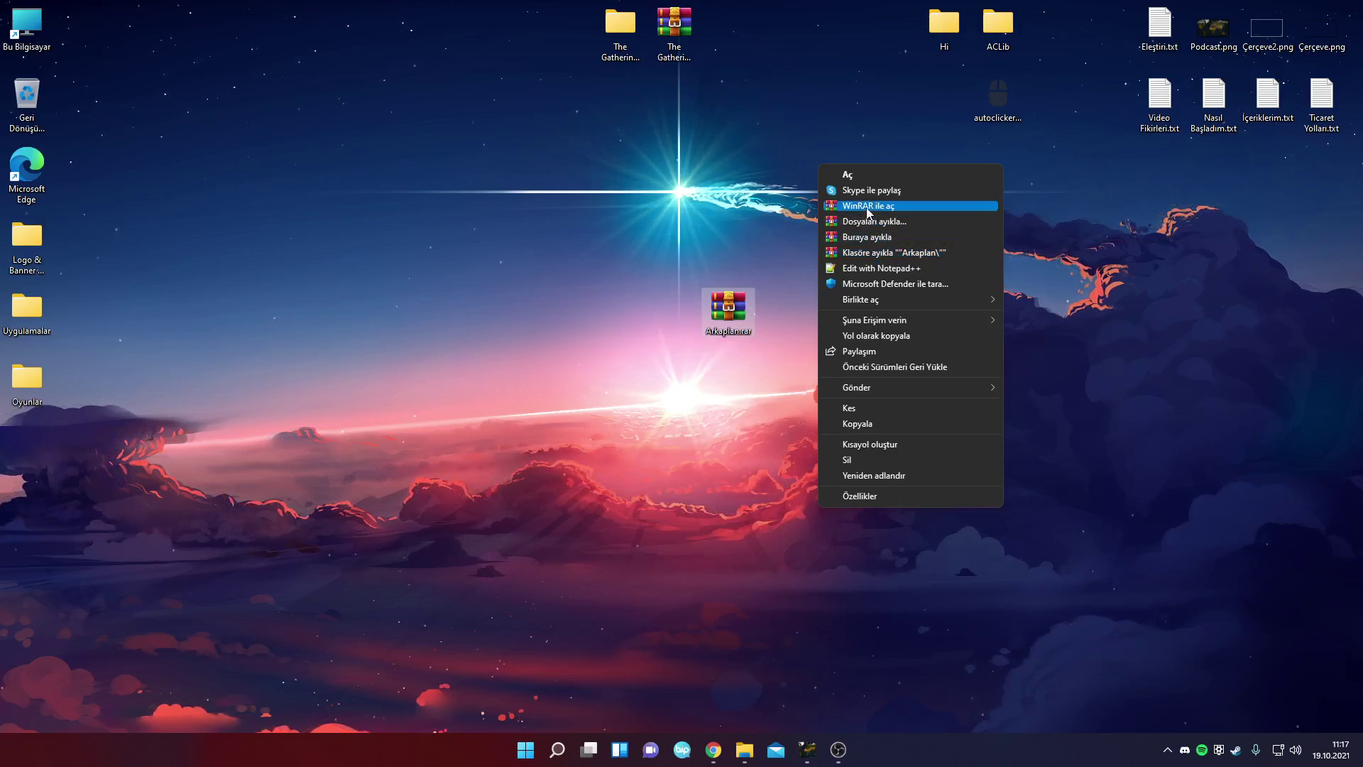
{"action": "left_click", "coordinate": [891, 252]}
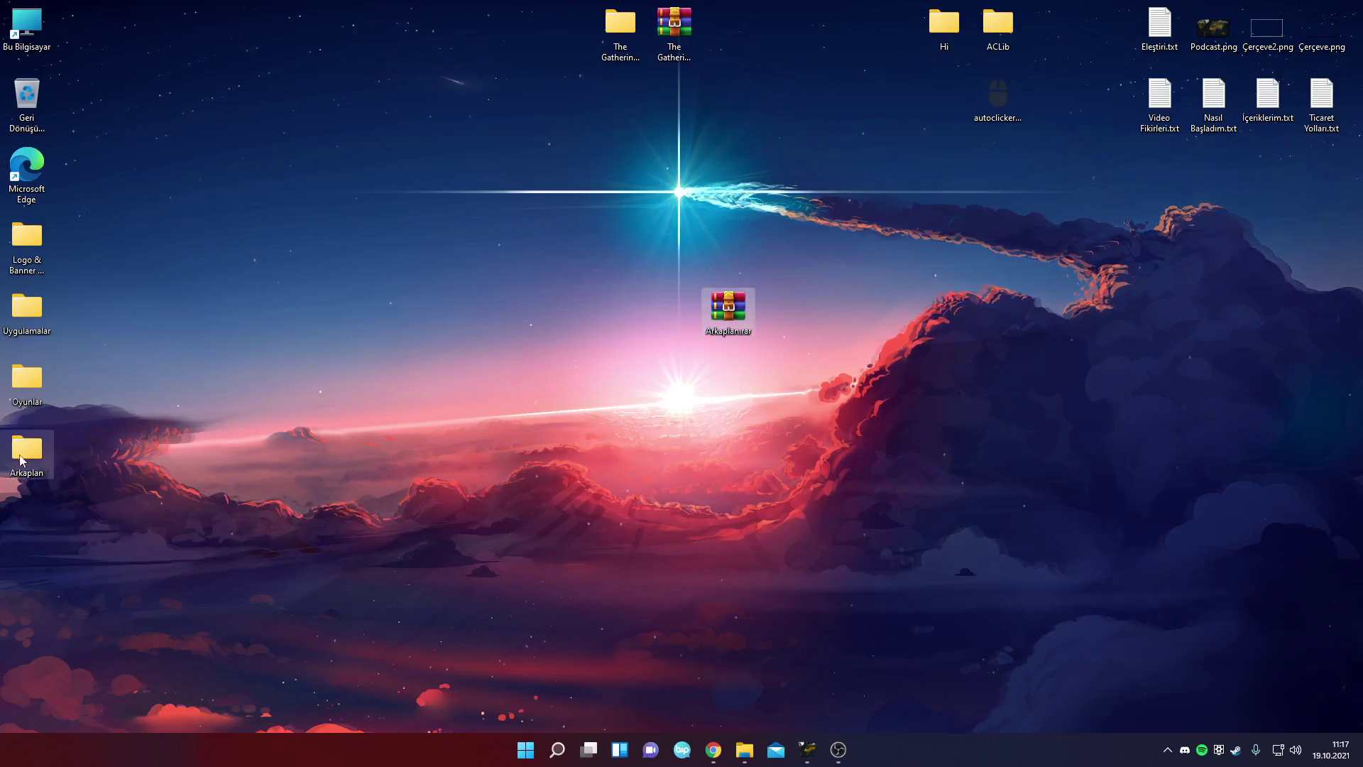
{"action": "left_click_drag", "start_coordinate": [27, 449], "coordinate": [685, 322]}
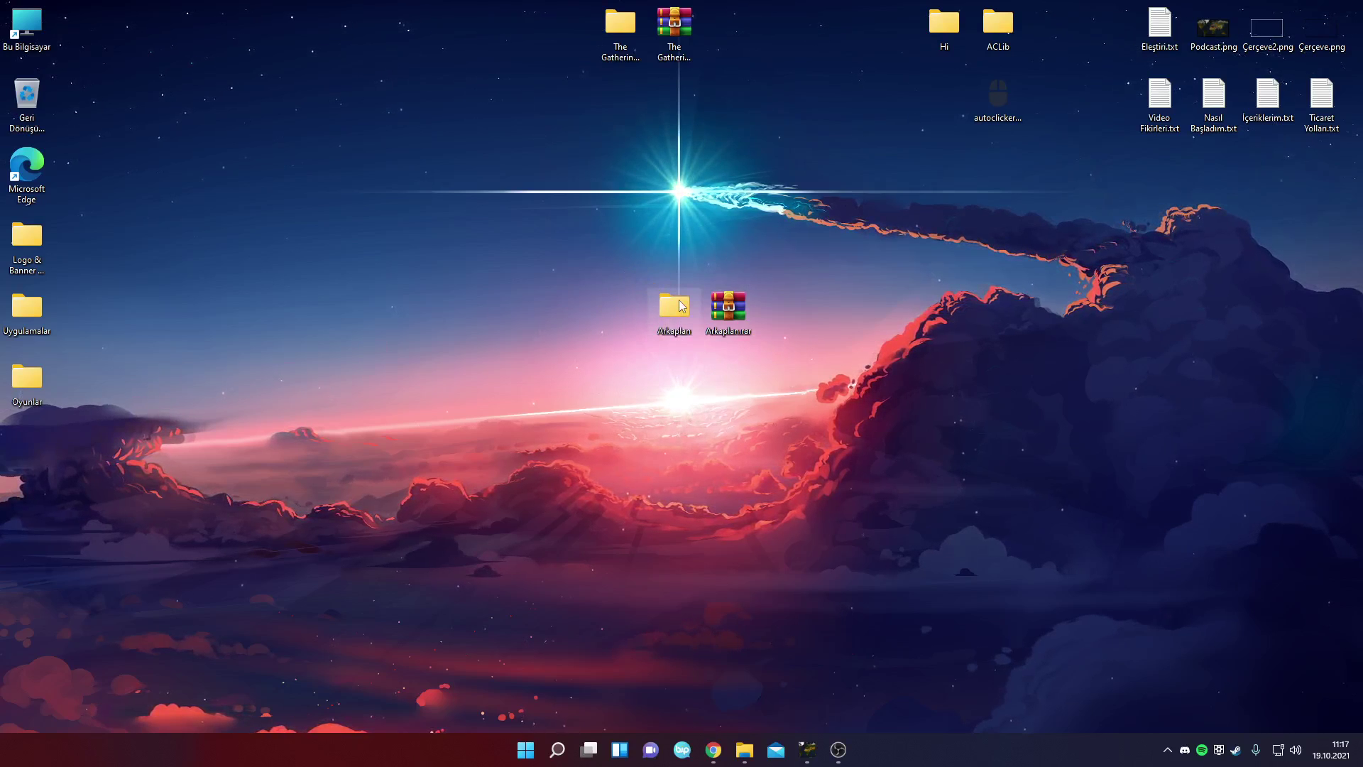
Copy AoC2_L.png and AoC2_R.png from the extracted Arkaplan folder
{"action": "double_click", "coordinate": [683, 318]}
{"action": "left_click_drag", "start_coordinate": [206, 234], "coordinate": [264, 88]}
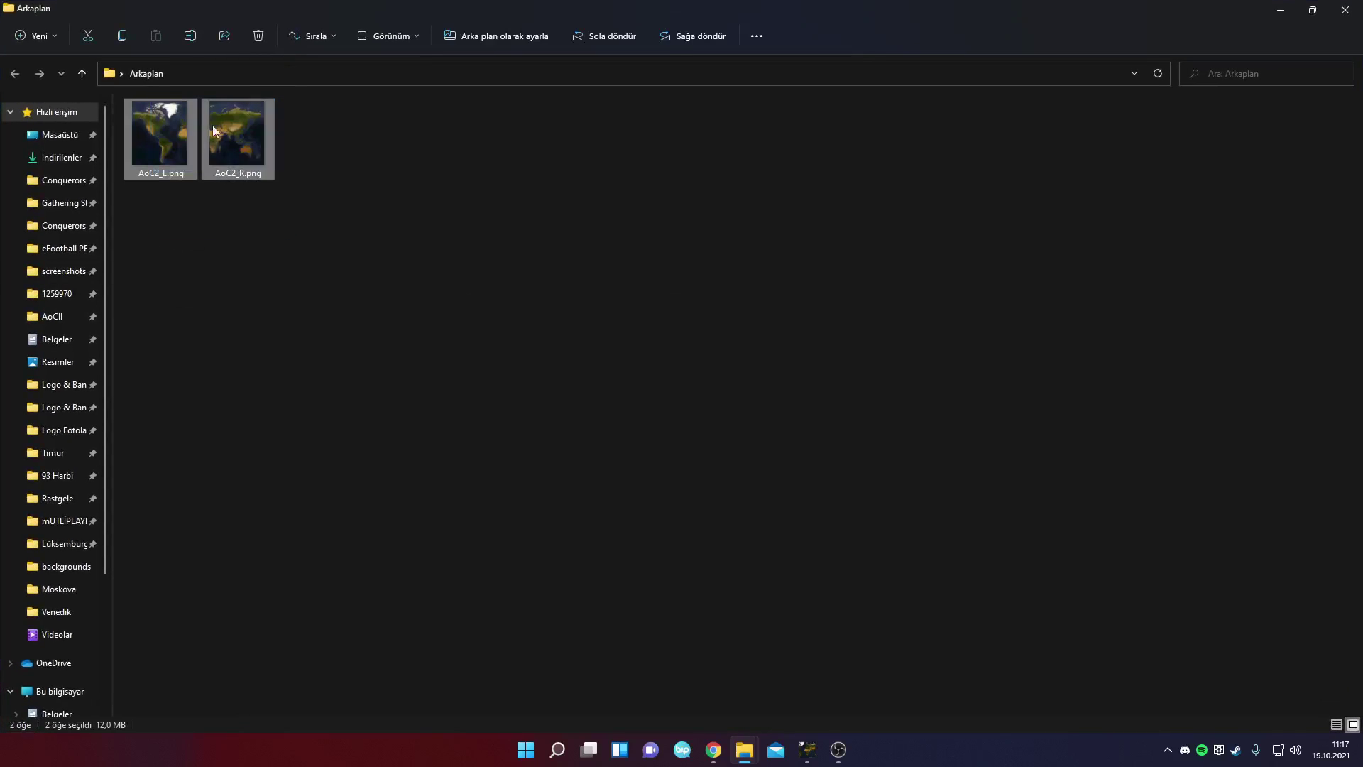
{"action": "right_click", "coordinate": [164, 138]}
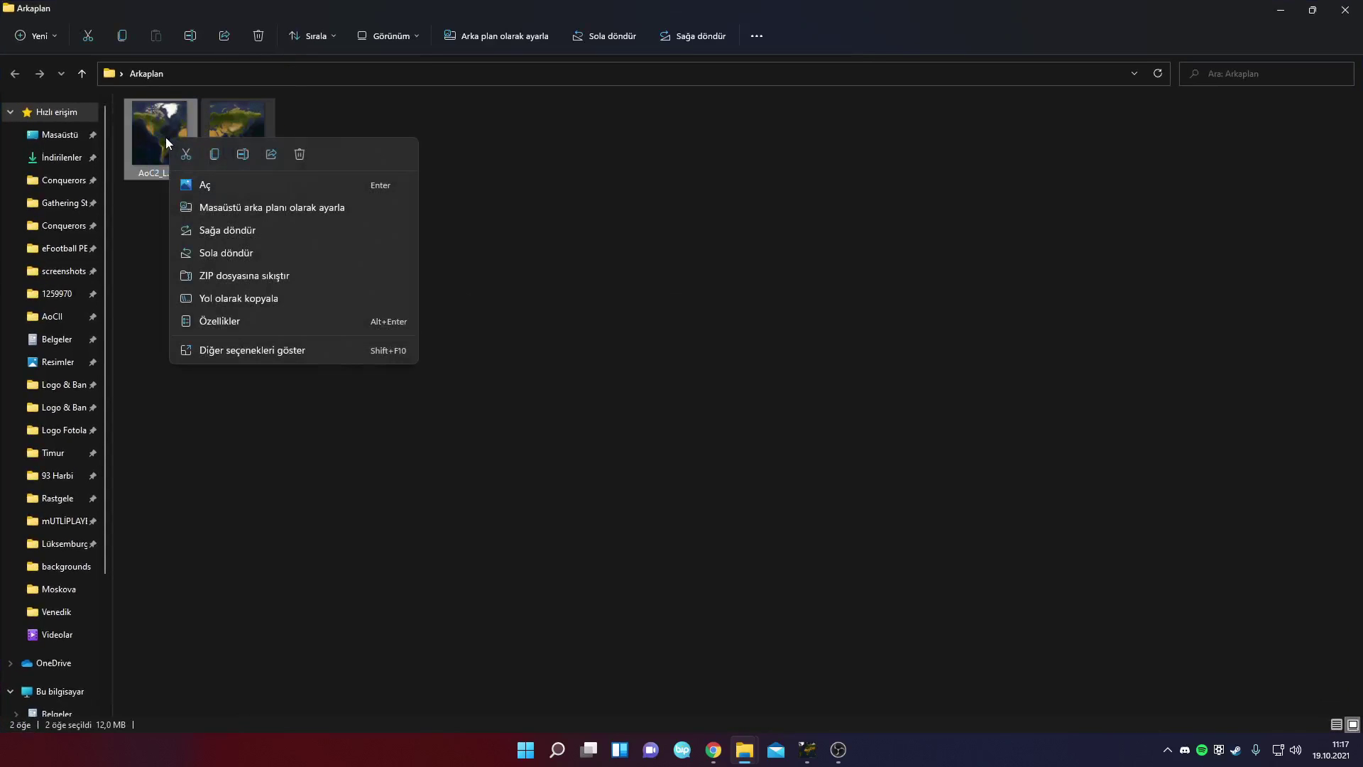
{"action": "left_click", "coordinate": [214, 157]}
{"action": "left_click", "coordinate": [157, 205]}
Open the backgrounds folder inside the map folder of the AoCII game directory
{"action": "left_click", "coordinate": [52, 316]}
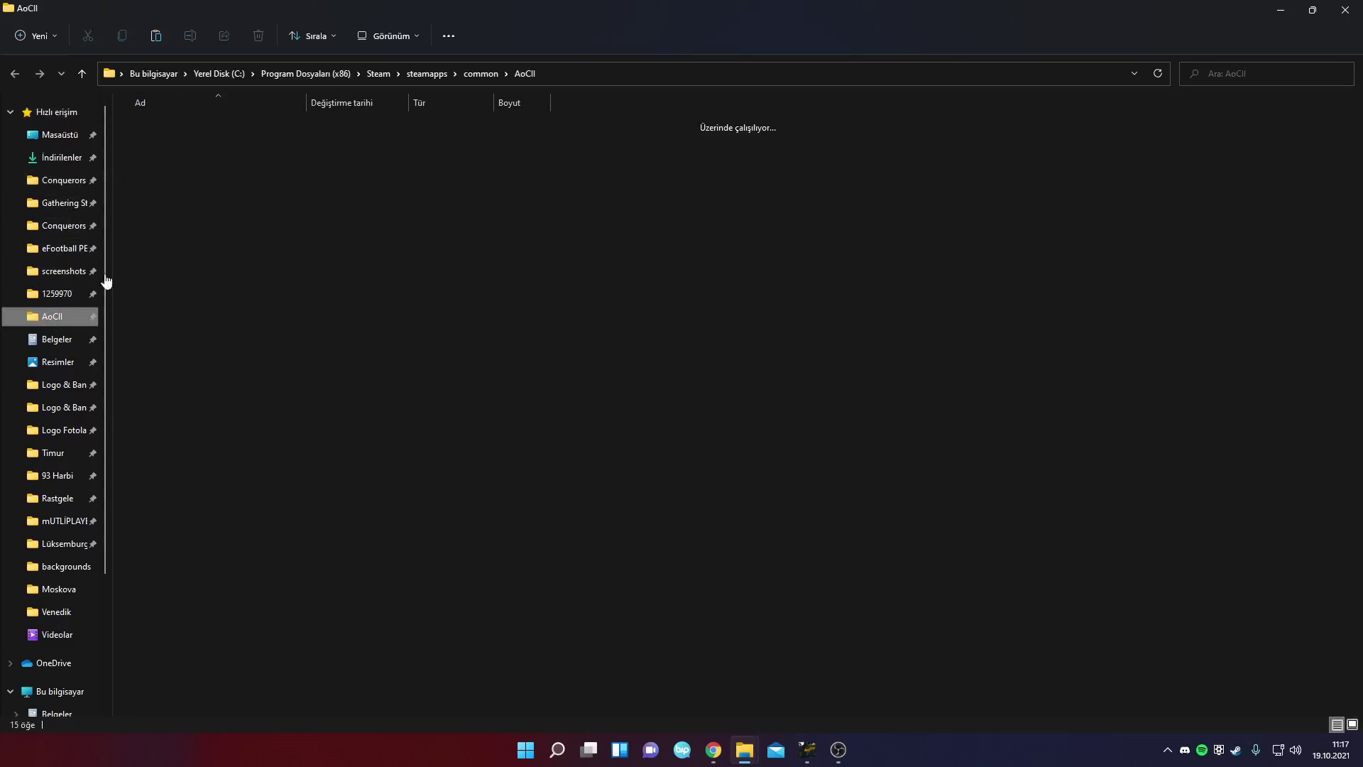
{"action": "left_click", "coordinate": [168, 172]}
{"action": "double_click", "coordinate": [168, 171]}
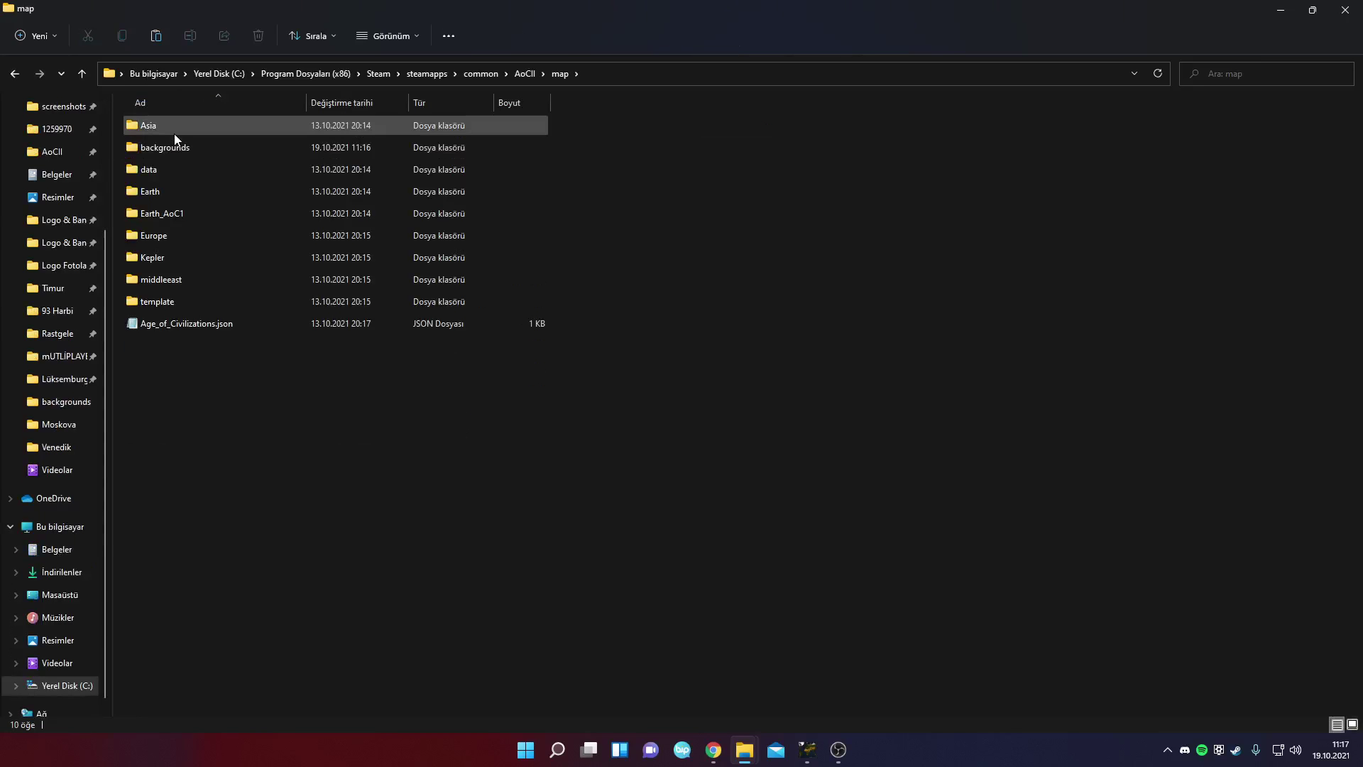
{"action": "double_click", "coordinate": [178, 149]}
Try to paste the two copied images into the backgrounds folder
{"action": "key", "text": "ctrl+v"}
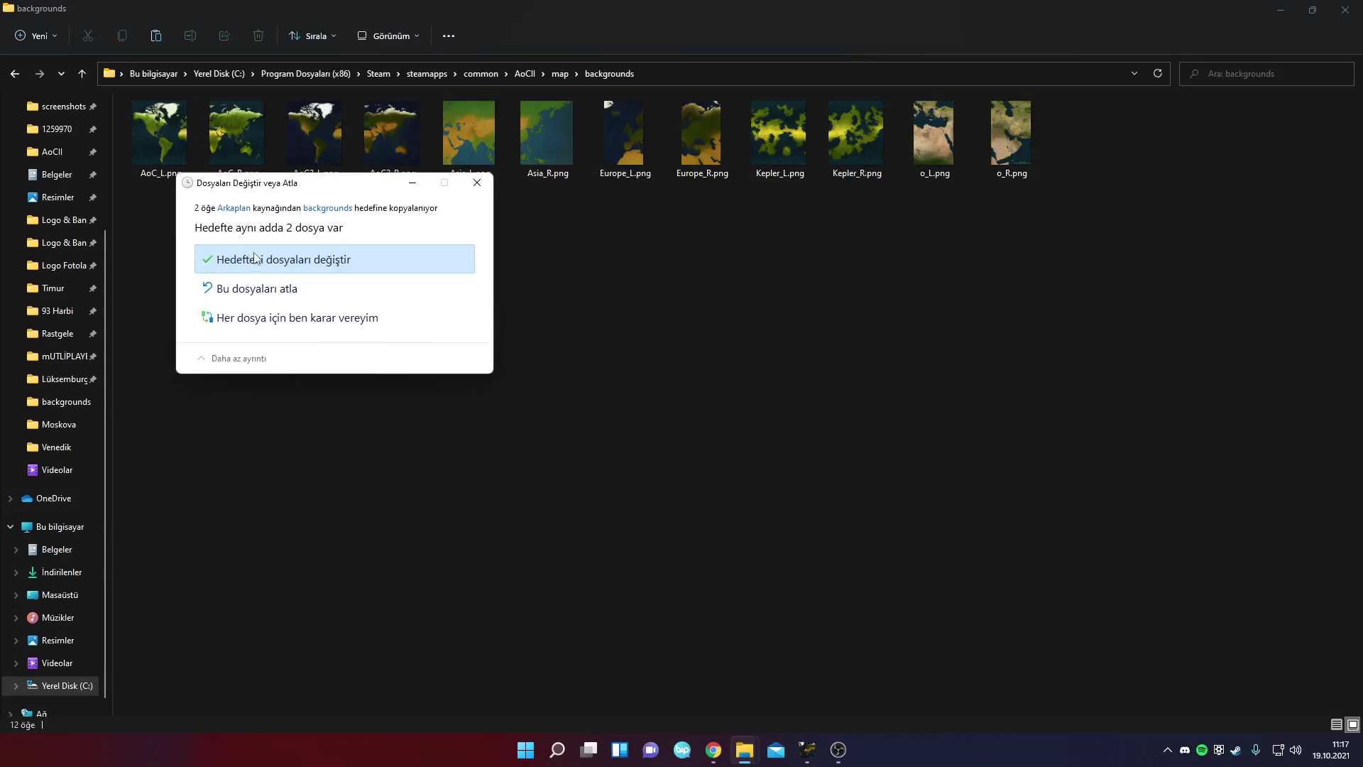
{"action": "left_click_drag", "start_coordinate": [277, 188], "coordinate": [739, 261]}
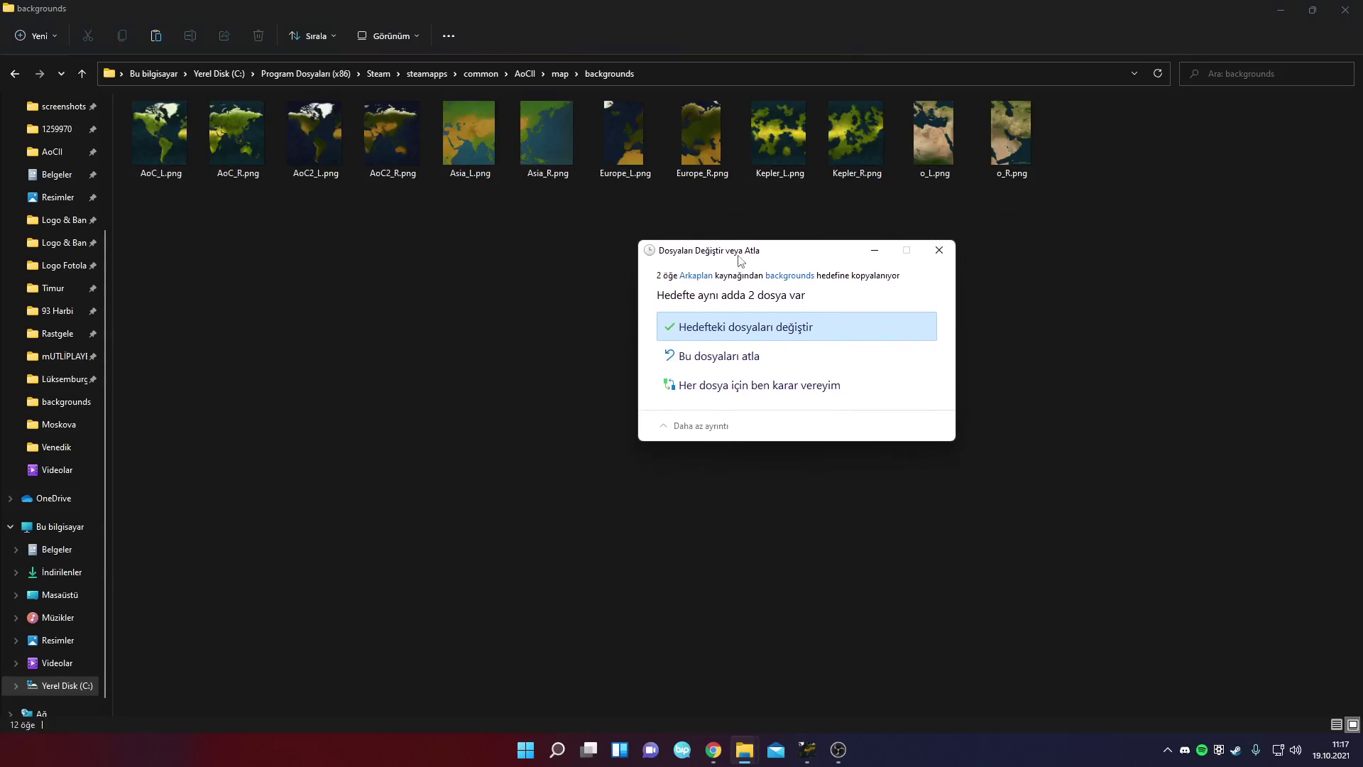
{"action": "key", "text": "Return"}
Rename the original AoC2_L.png to AoC2_L2.png and AoC2_R.png to AoC2_R2.png in the backgrounds folder
{"action": "left_click", "coordinate": [317, 178]}
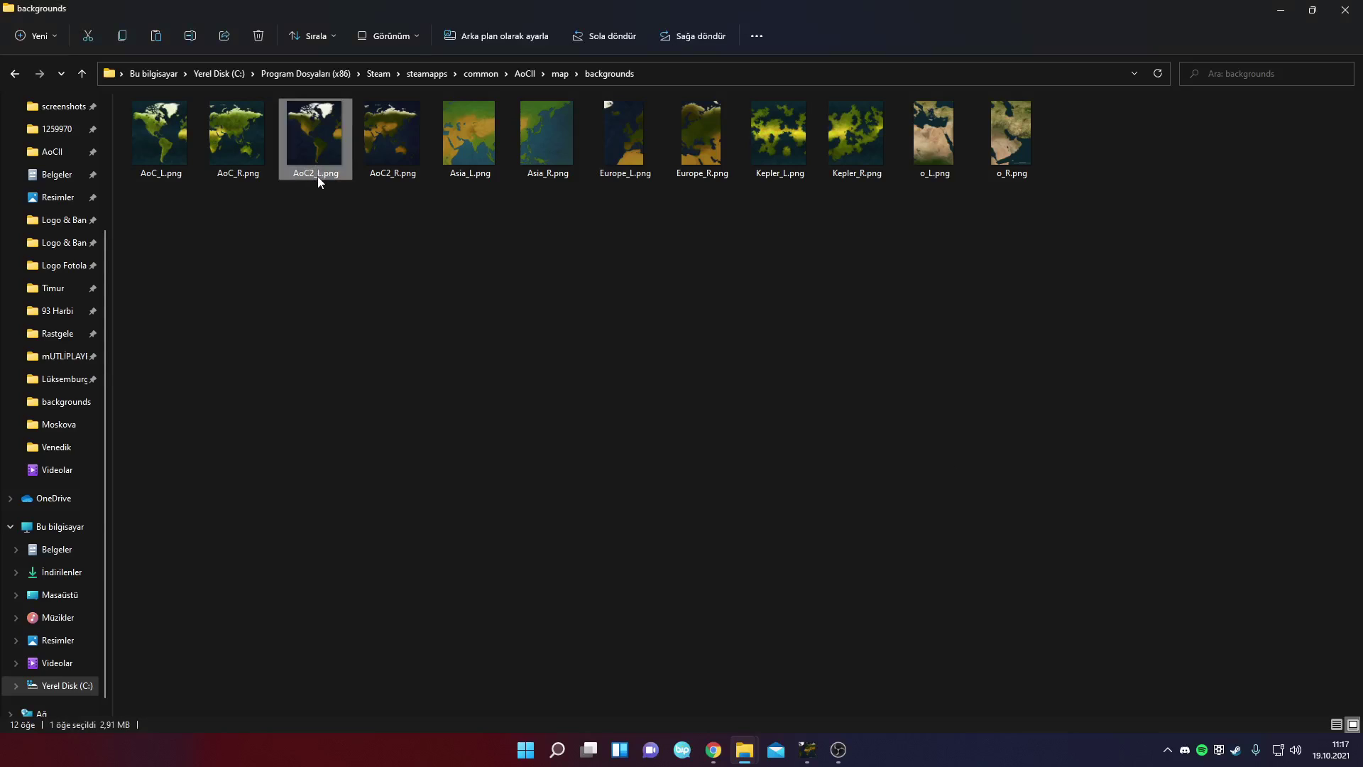
{"action": "left_click", "coordinate": [319, 178]}
{"action": "key", "text": "Right"}
{"action": "type", "text": "2"}
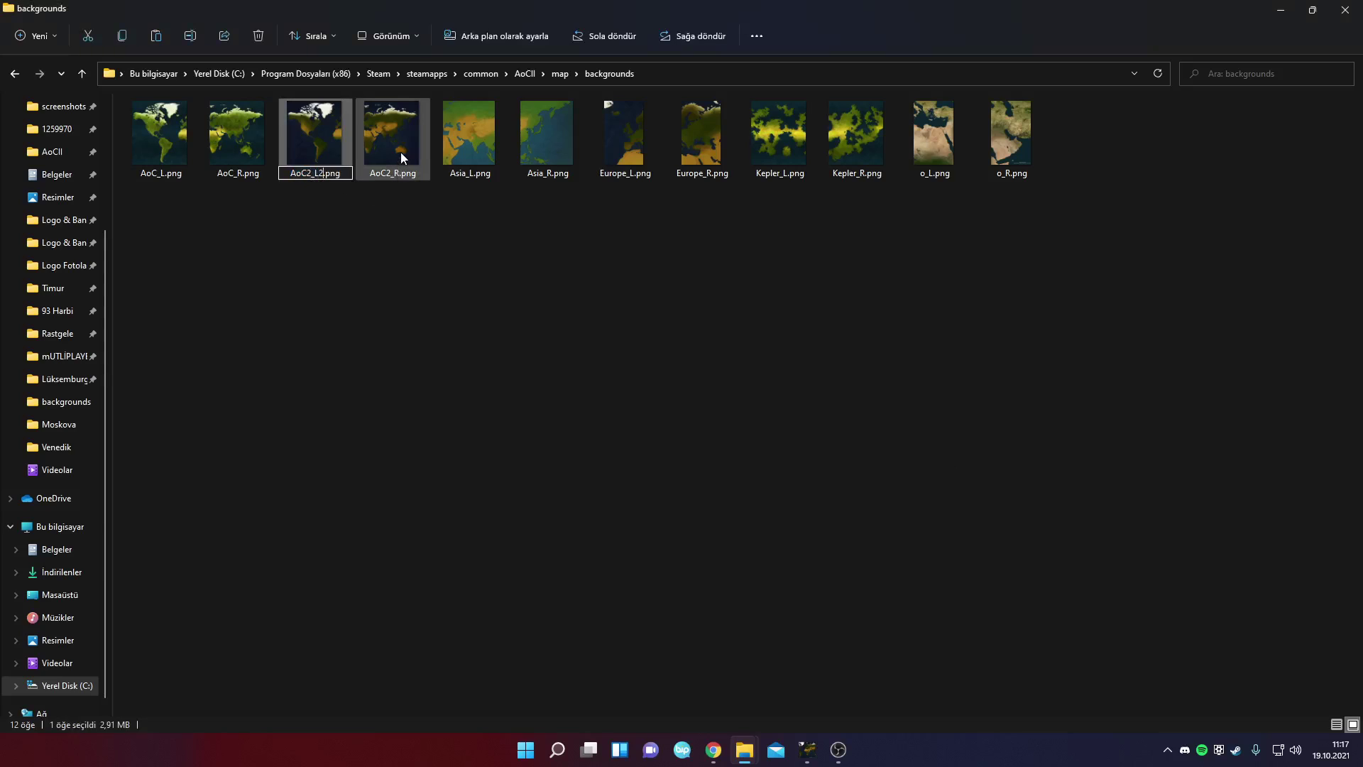
{"action": "left_click", "coordinate": [399, 177]}
{"action": "left_click", "coordinate": [399, 176]}
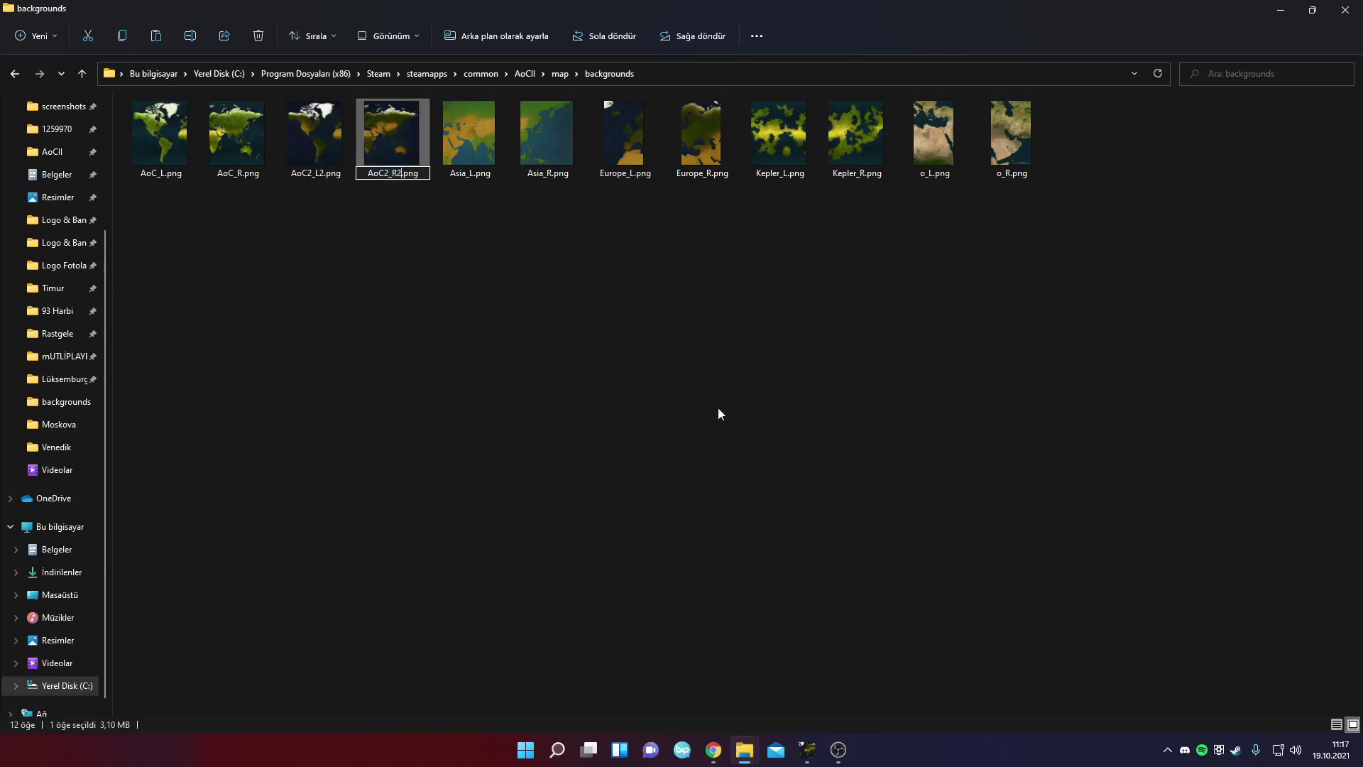
{"action": "left_click", "coordinate": [795, 625]}
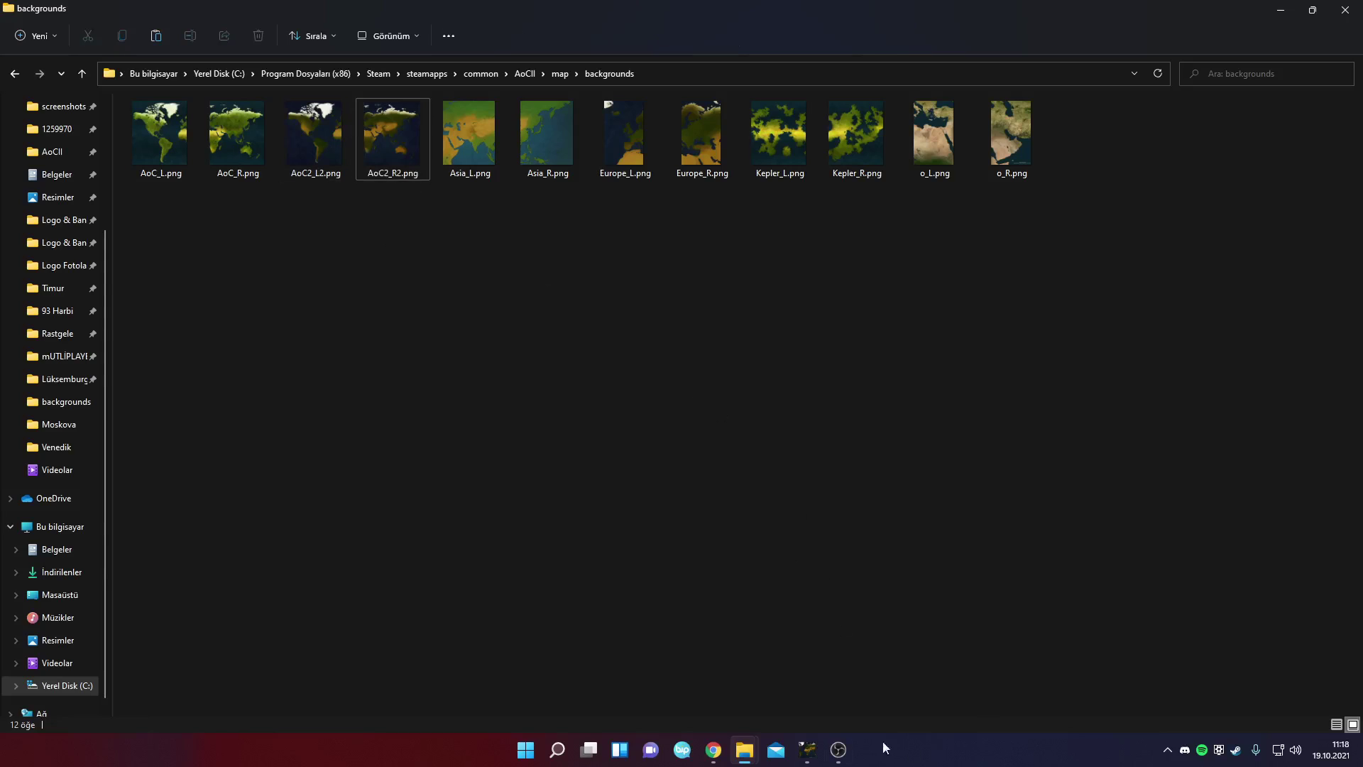
Cancel the pending copy that asks to replace the two existing files
{"action": "mouse_move", "coordinate": [754, 755]}
{"action": "left_click", "coordinate": [896, 671]}
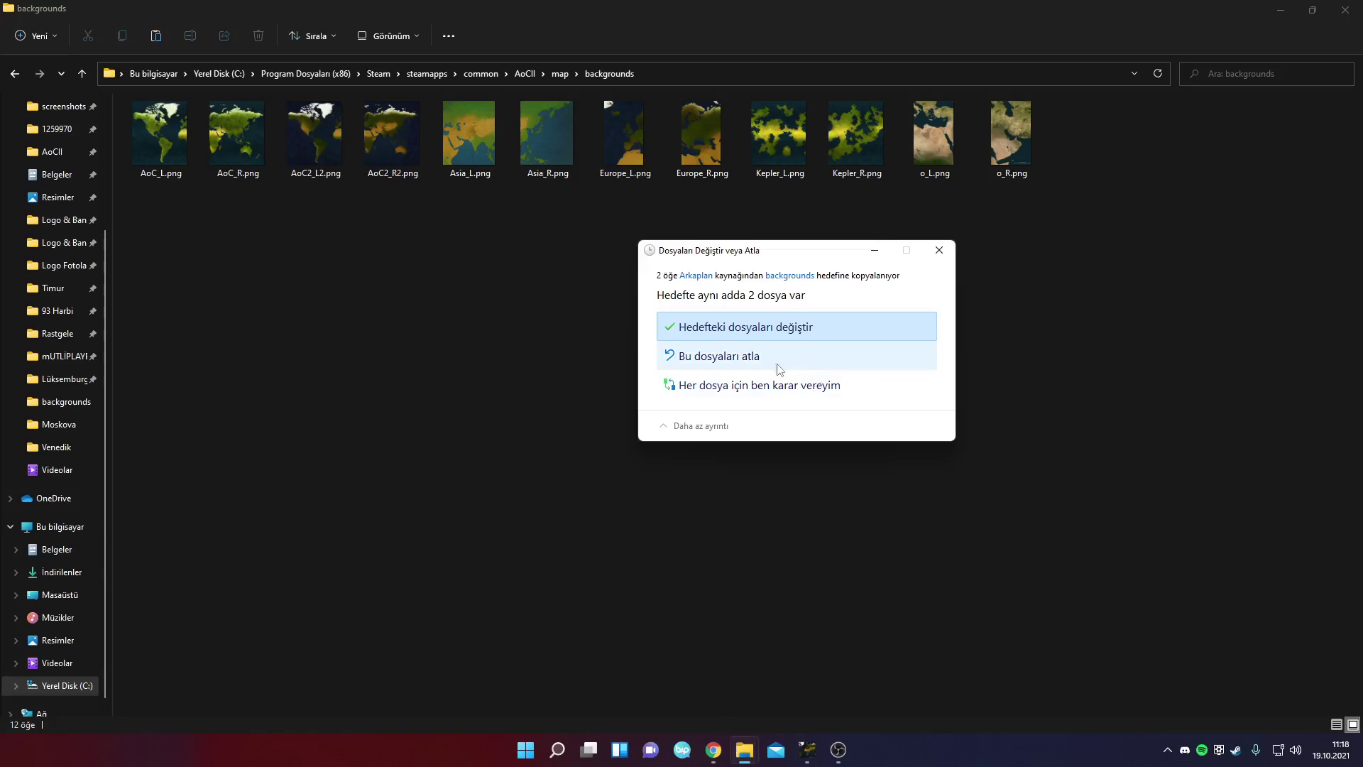
{"action": "left_click", "coordinate": [938, 250]}
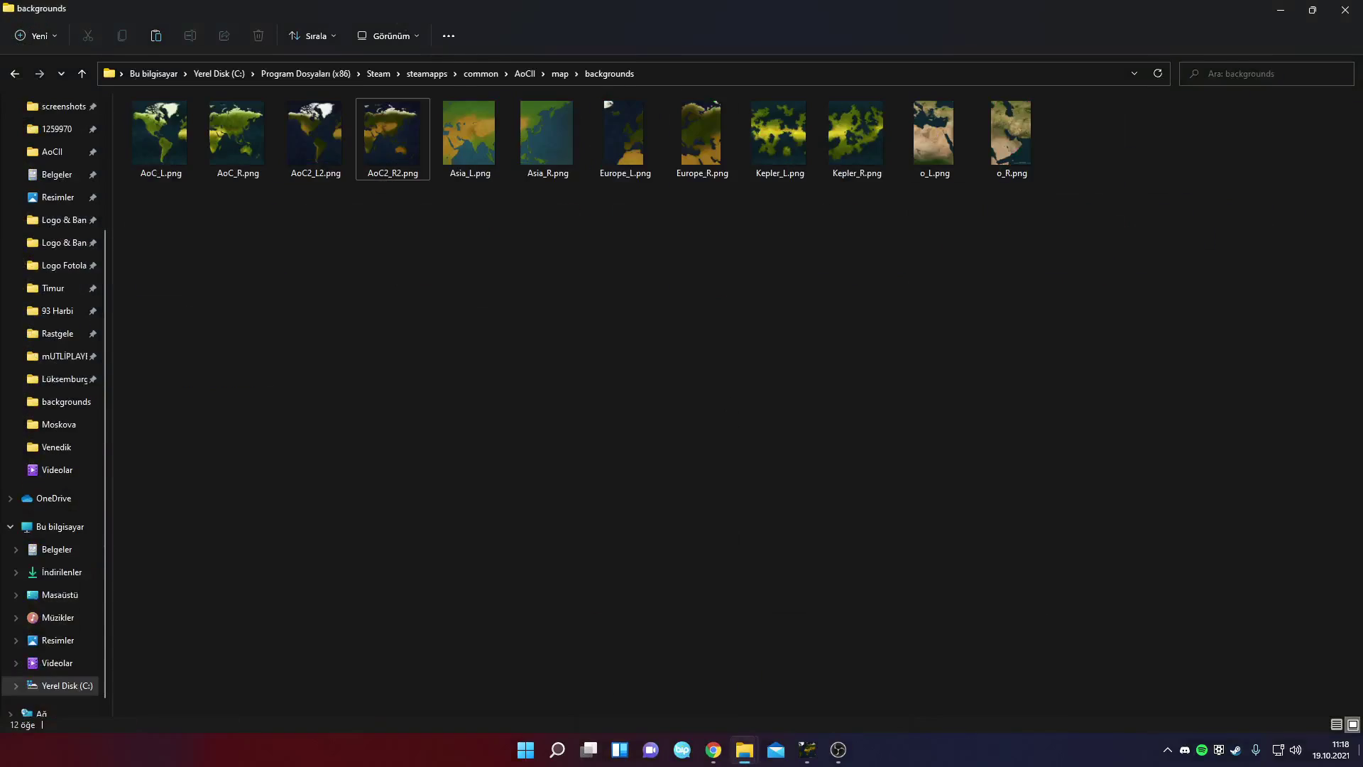
Copy AoC2_L.png and AoC2_R.png from the desktop's Arkaplan folder into the game's backgrounds folder
{"action": "key", "text": "super+d"}
{"action": "double_click", "coordinate": [673, 307]}
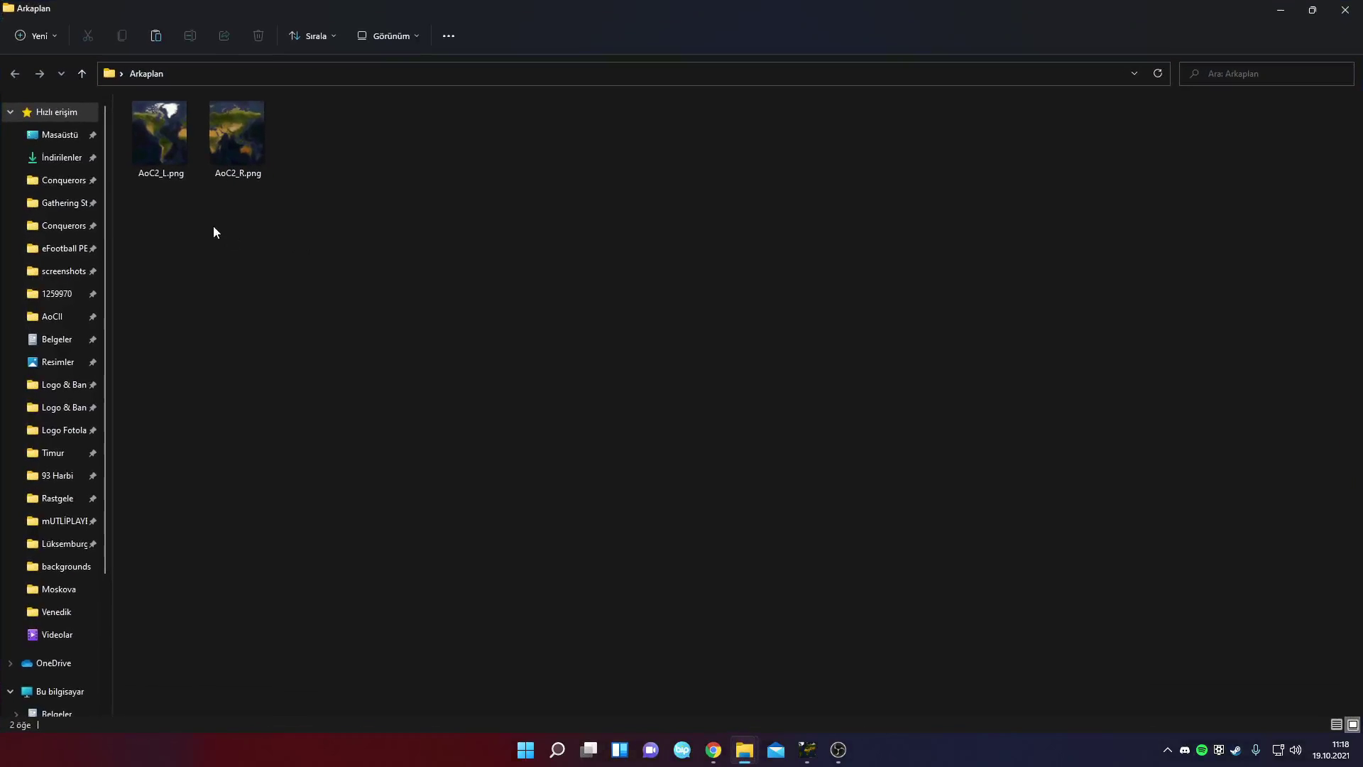
{"action": "left_click_drag", "start_coordinate": [214, 231], "coordinate": [277, 87]}
{"action": "mouse_move", "coordinate": [744, 751]}
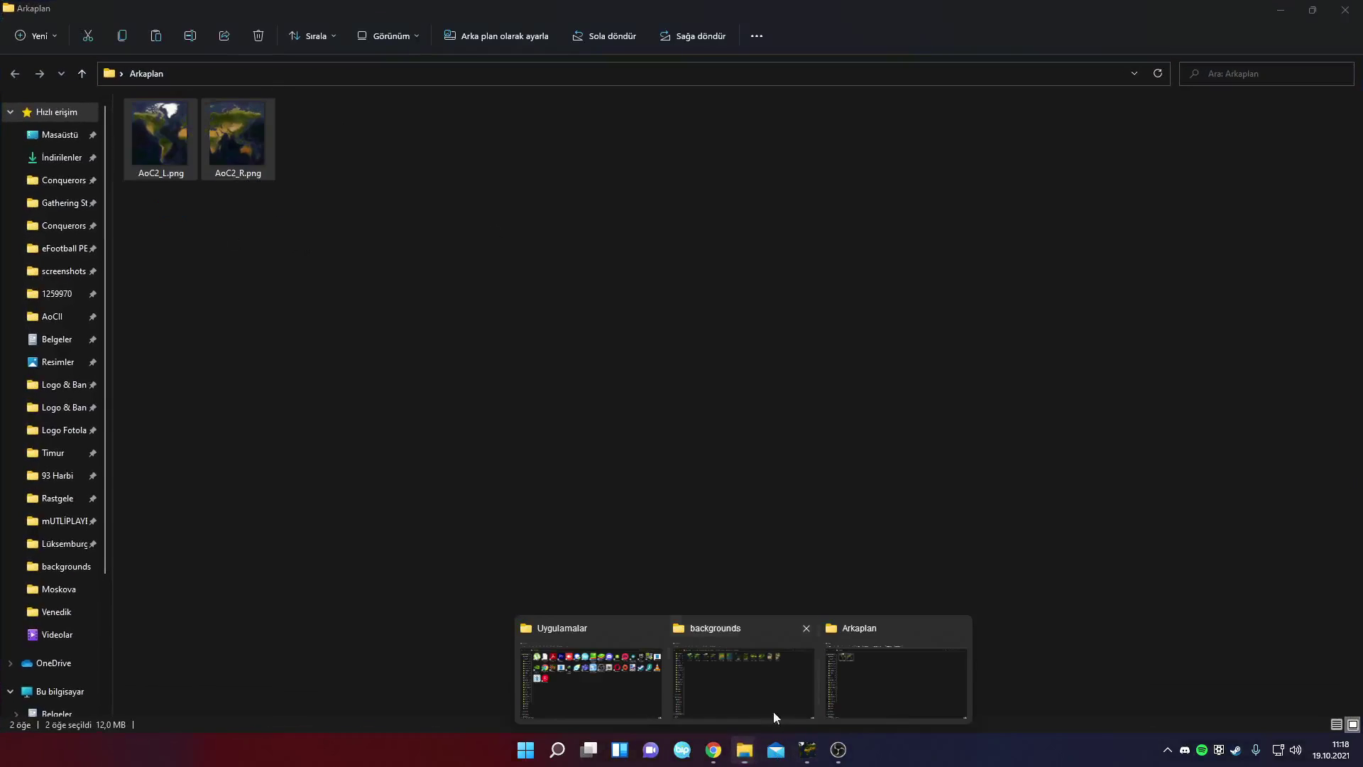
{"action": "left_click", "coordinate": [892, 695]}
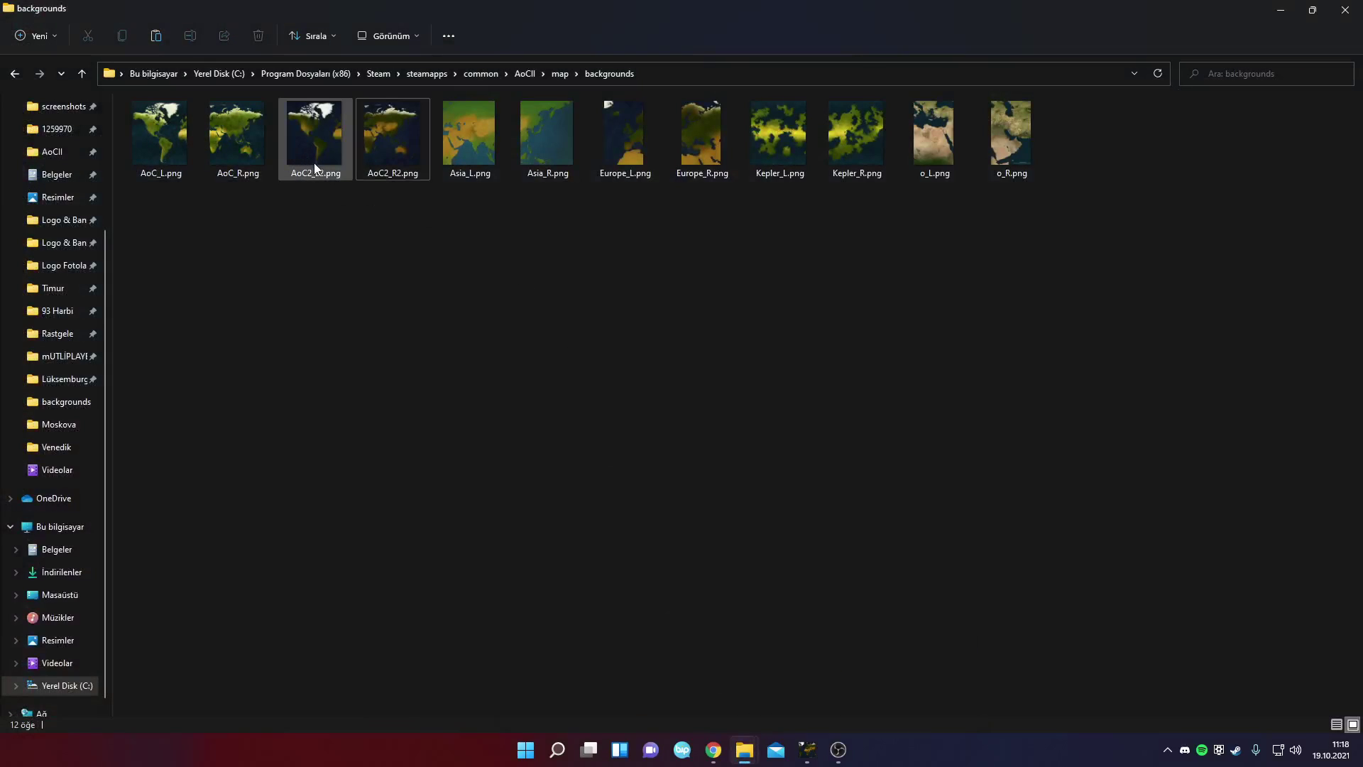
{"action": "key", "text": "ctrl+v"}
{"action": "left_click", "coordinate": [395, 224]}
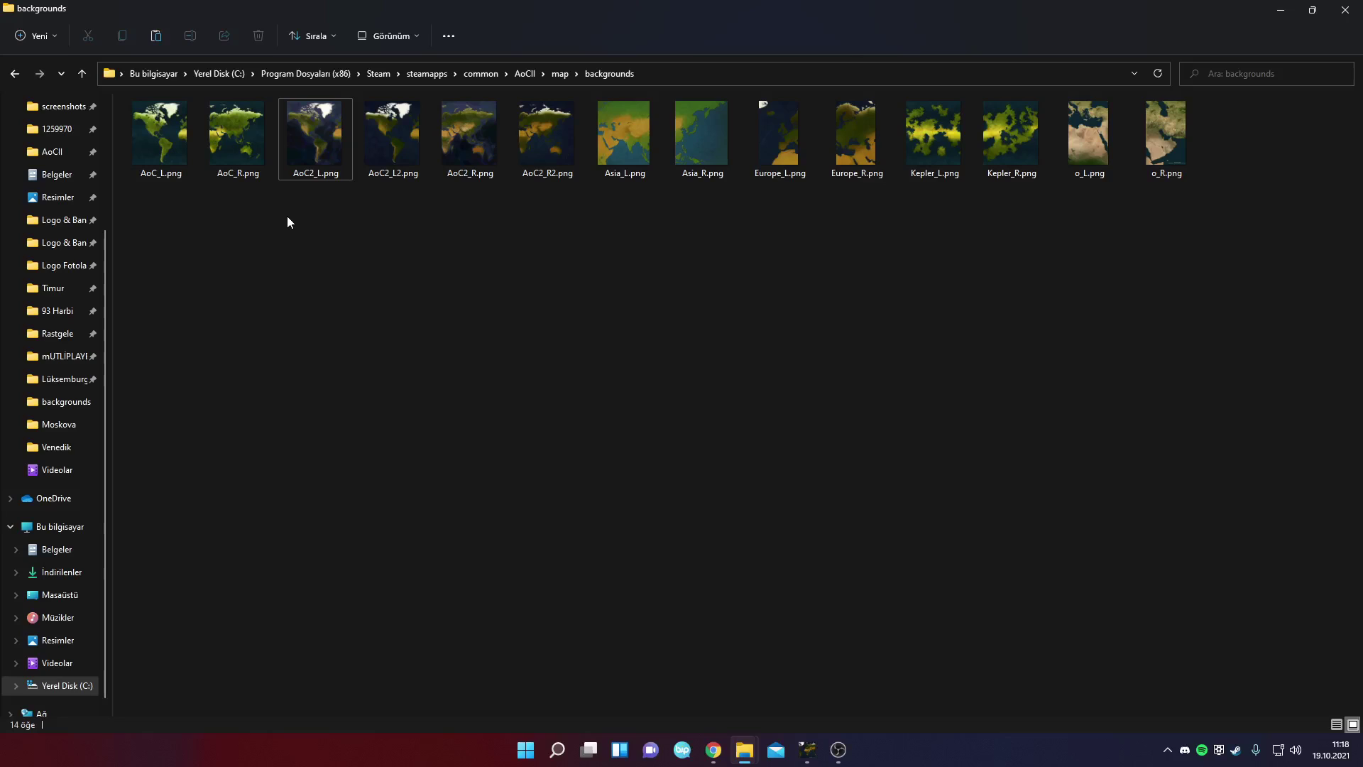
Compare the new AoC2_L.png and AoC2_R.png with the renamed originals AoC2_L2.png and AoC2_R2.png
{"action": "left_click", "coordinate": [316, 139]}
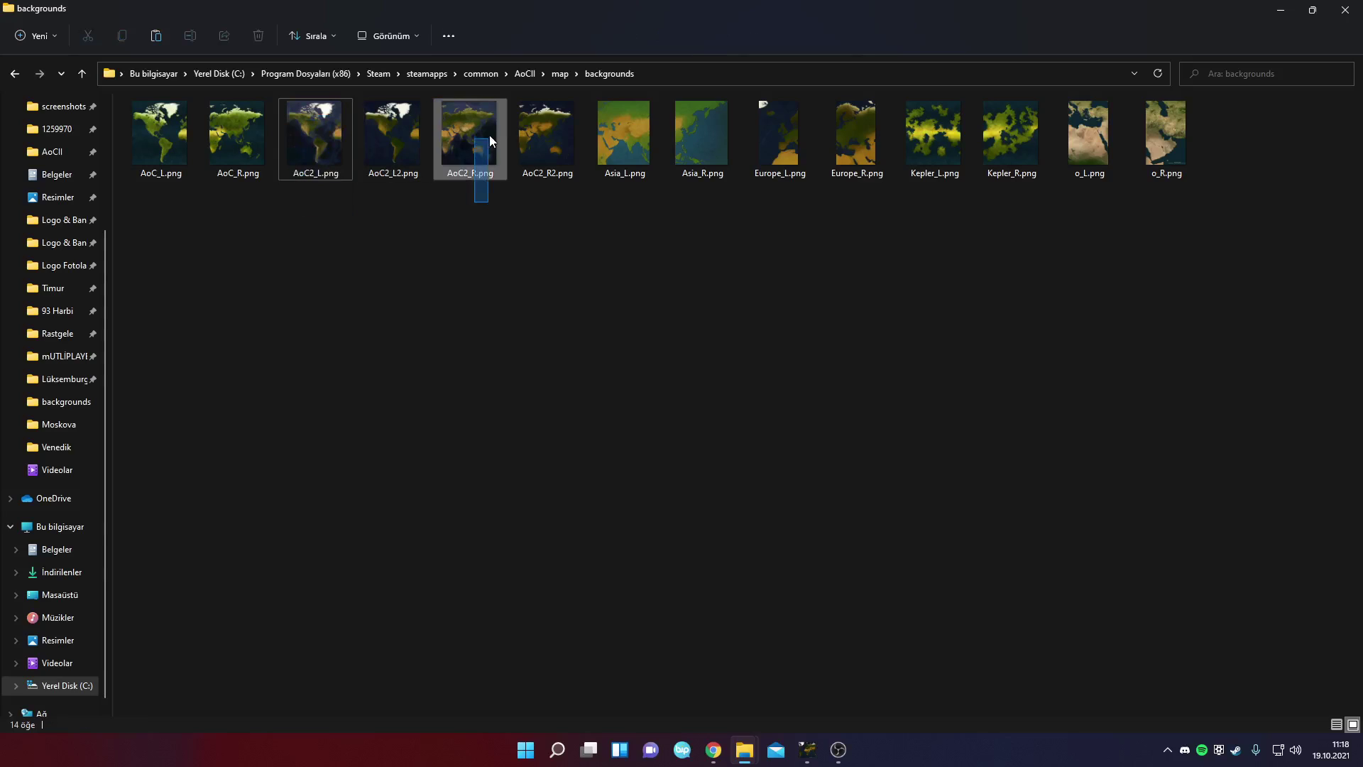
{"action": "left_click", "coordinate": [486, 135]}
{"action": "left_click", "coordinate": [466, 244]}
{"action": "left_click", "coordinate": [394, 136]}
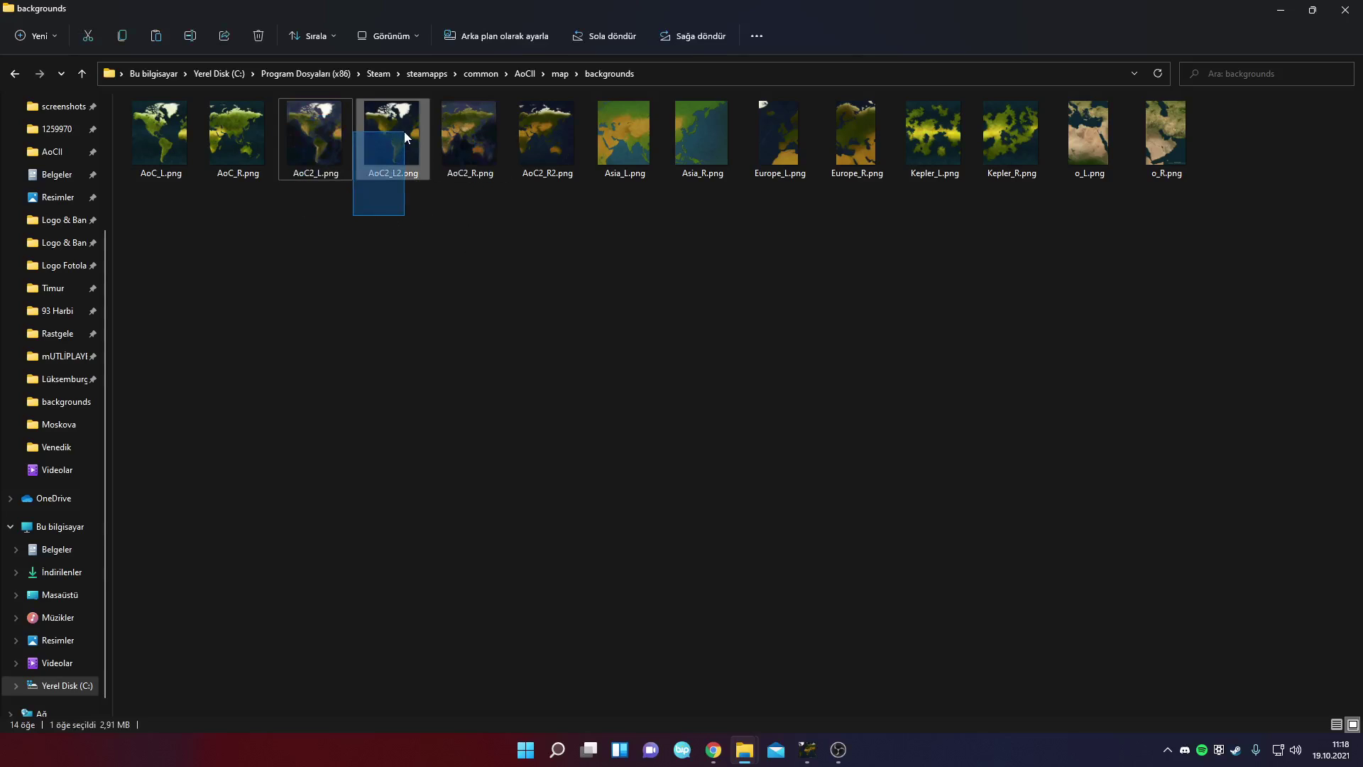
{"action": "left_click", "coordinate": [515, 229]}
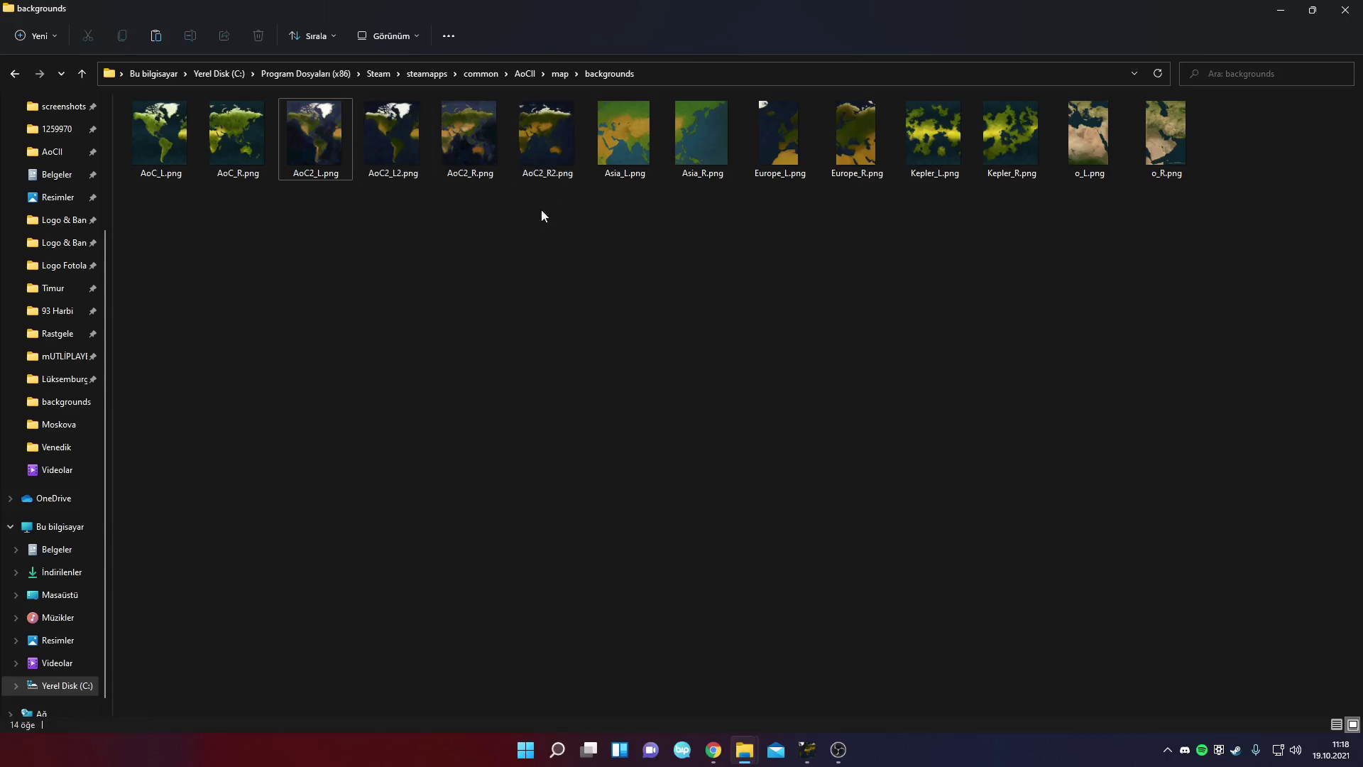
{"action": "left_click", "coordinate": [546, 139]}
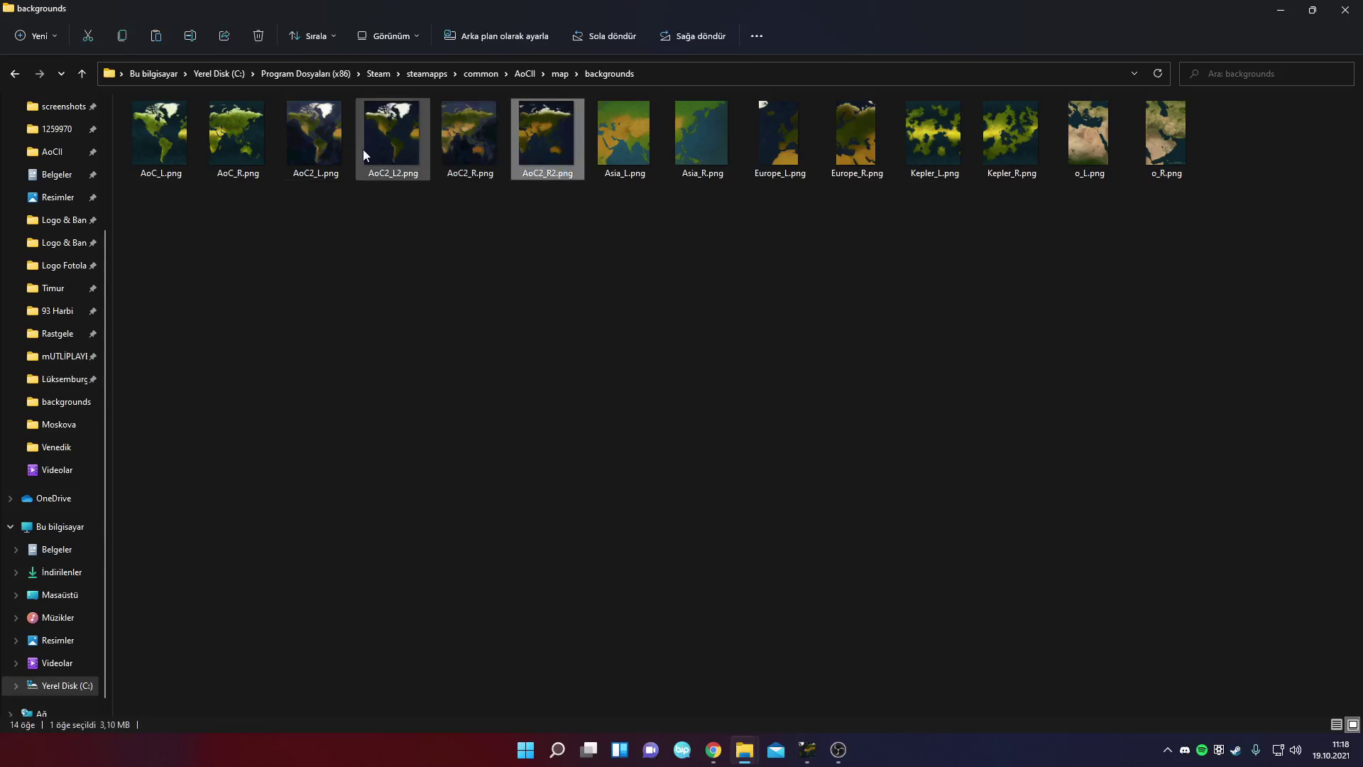
Close the game and Arkaplan folder windows and move the Arkaplan folder and Arkaplan.rar higher on the desktop
{"action": "left_click", "coordinate": [566, 201]}
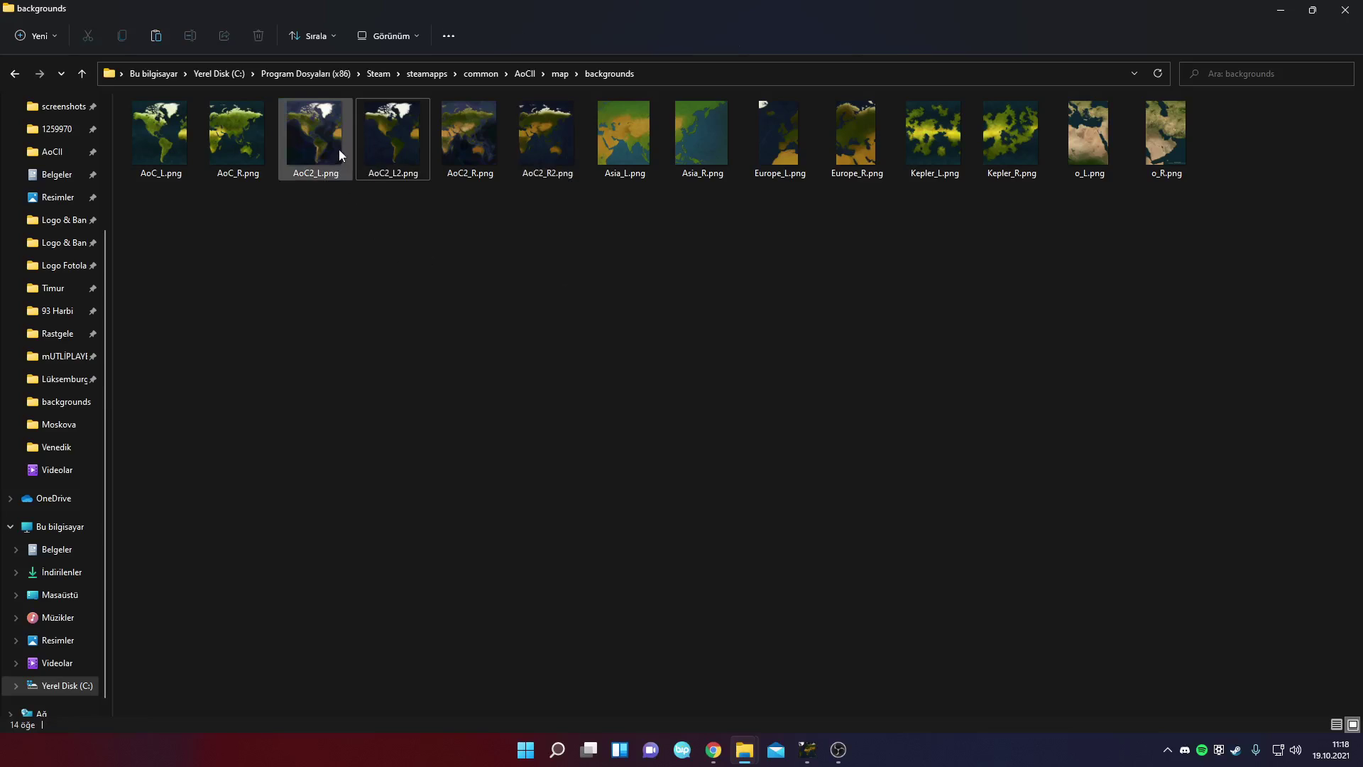
{"action": "left_click", "coordinate": [525, 74]}
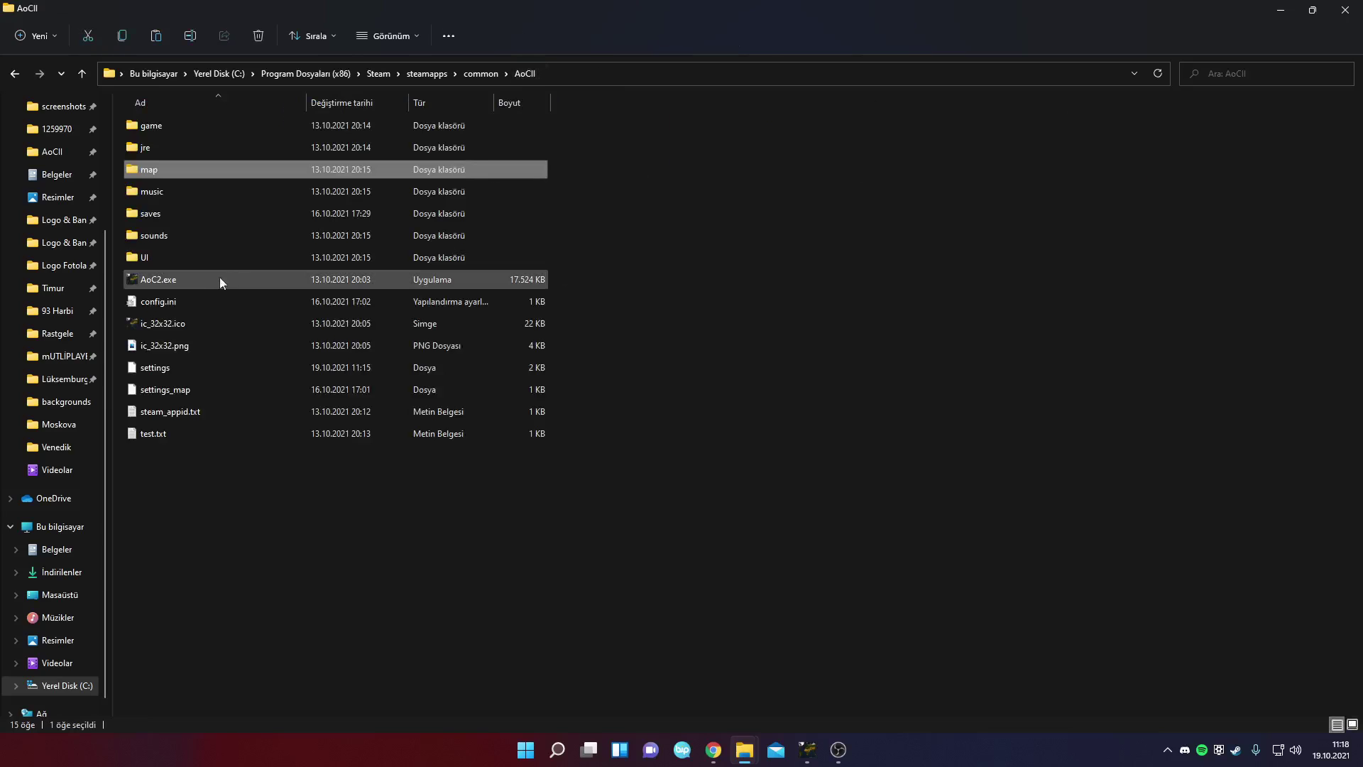
{"action": "left_click", "coordinate": [873, 389]}
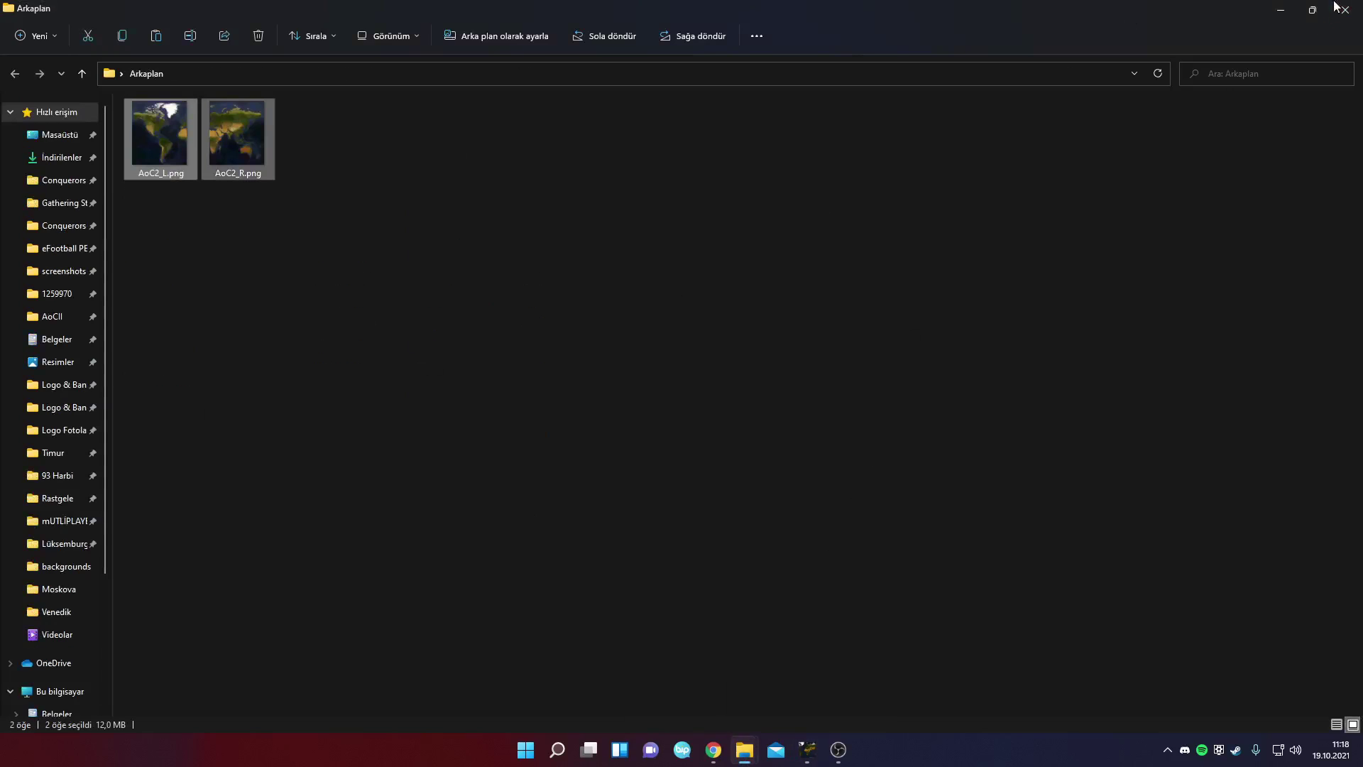
{"action": "left_click", "coordinate": [1345, 10]}
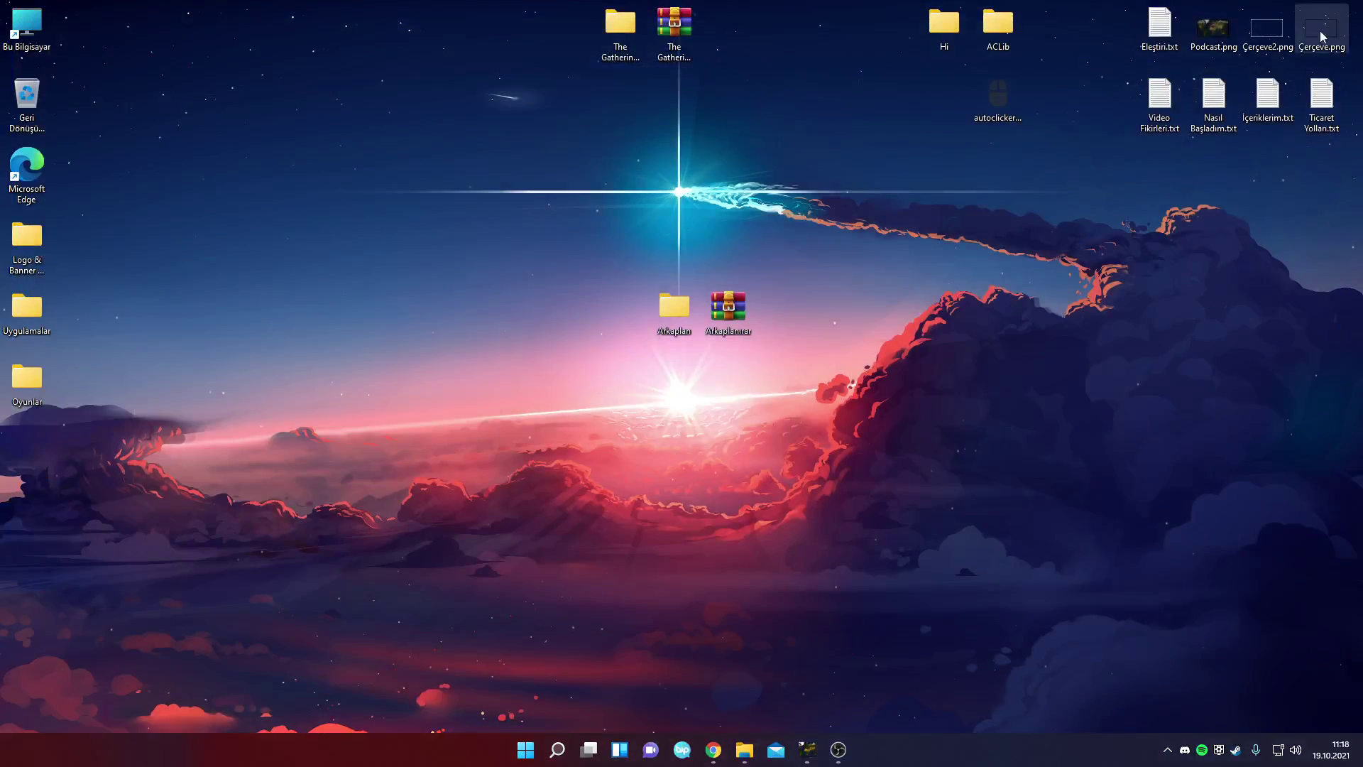
{"action": "left_click_drag", "start_coordinate": [855, 419], "coordinate": [603, 154]}
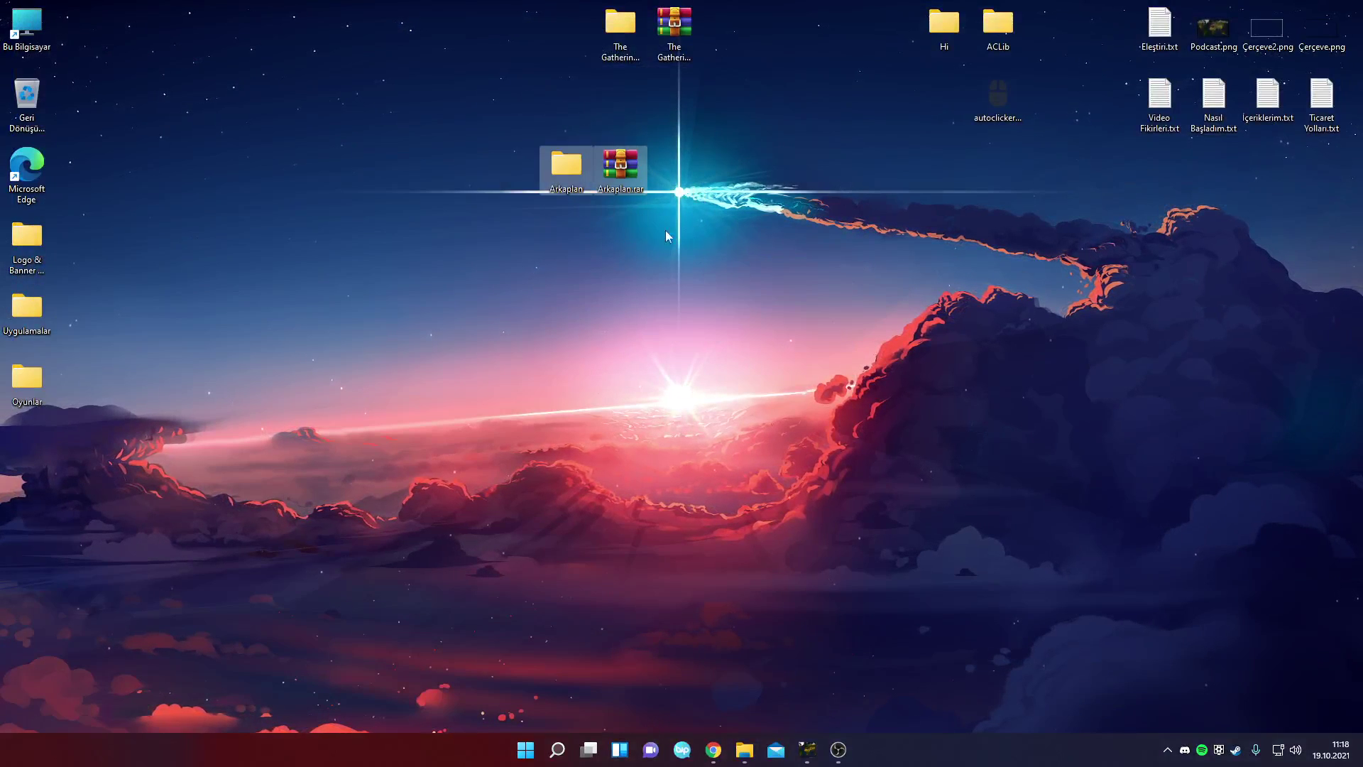
{"action": "left_click", "coordinate": [829, 272]}
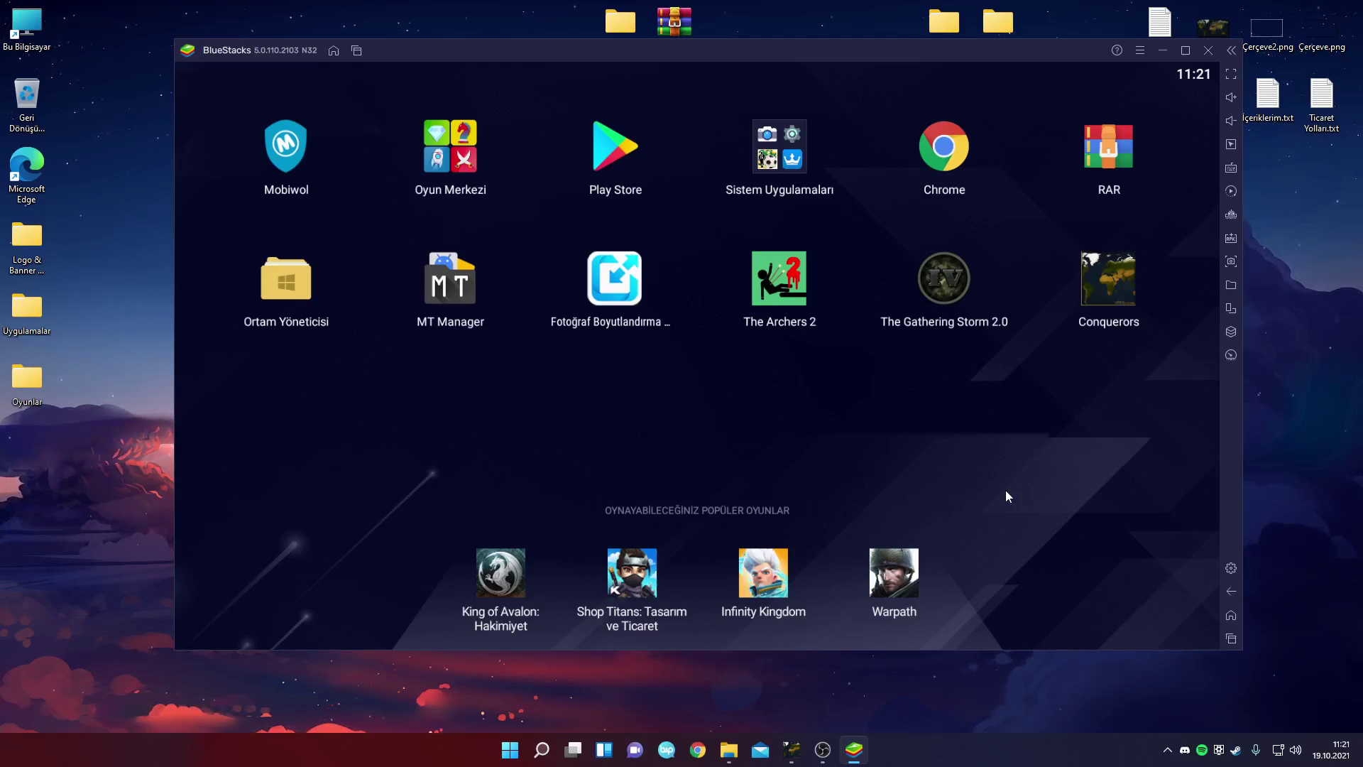
{"action": "left_click", "coordinate": [957, 171]}
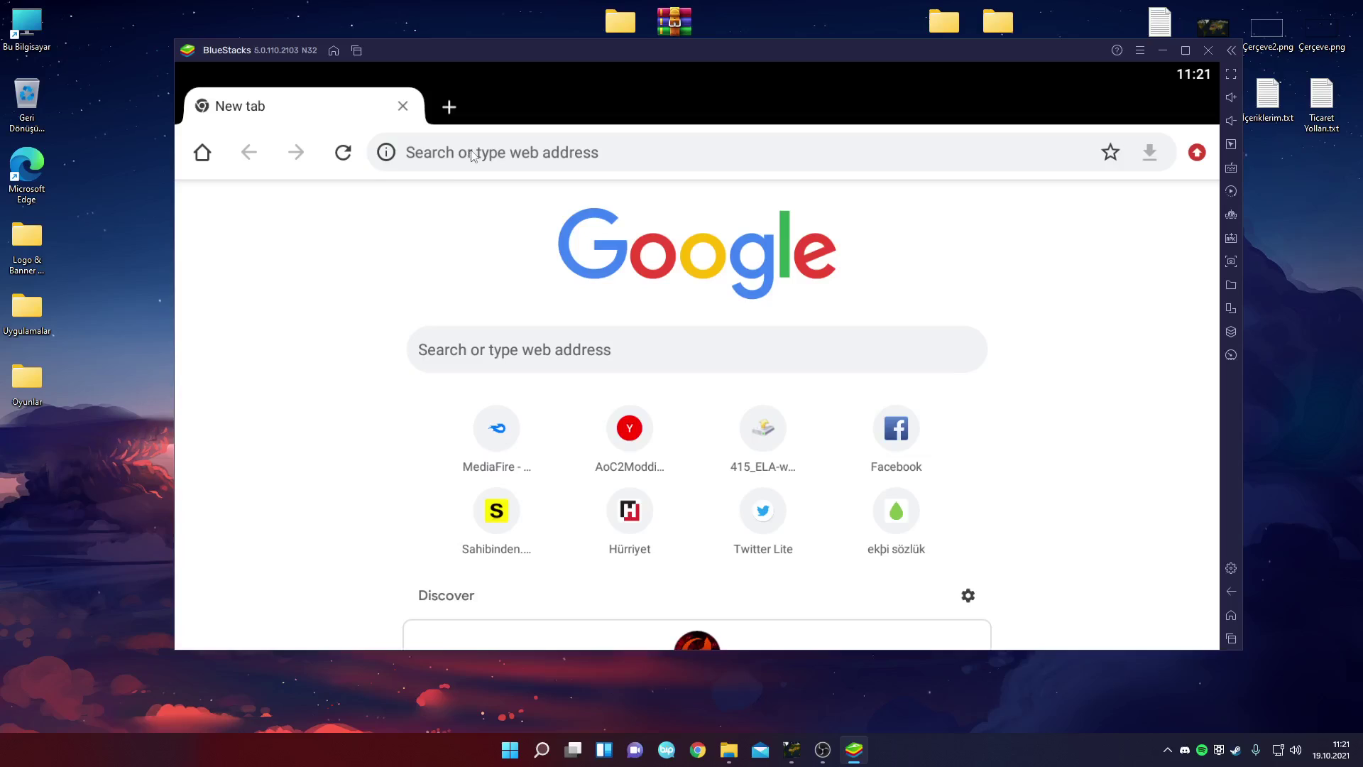
{"action": "left_click", "coordinate": [472, 155]}
{"action": "type", "text": "https://www.mediafire.com/file/fyu3convinsr2oe/Arkaplan.rar/file"}
{"action": "key", "text": "Return"}
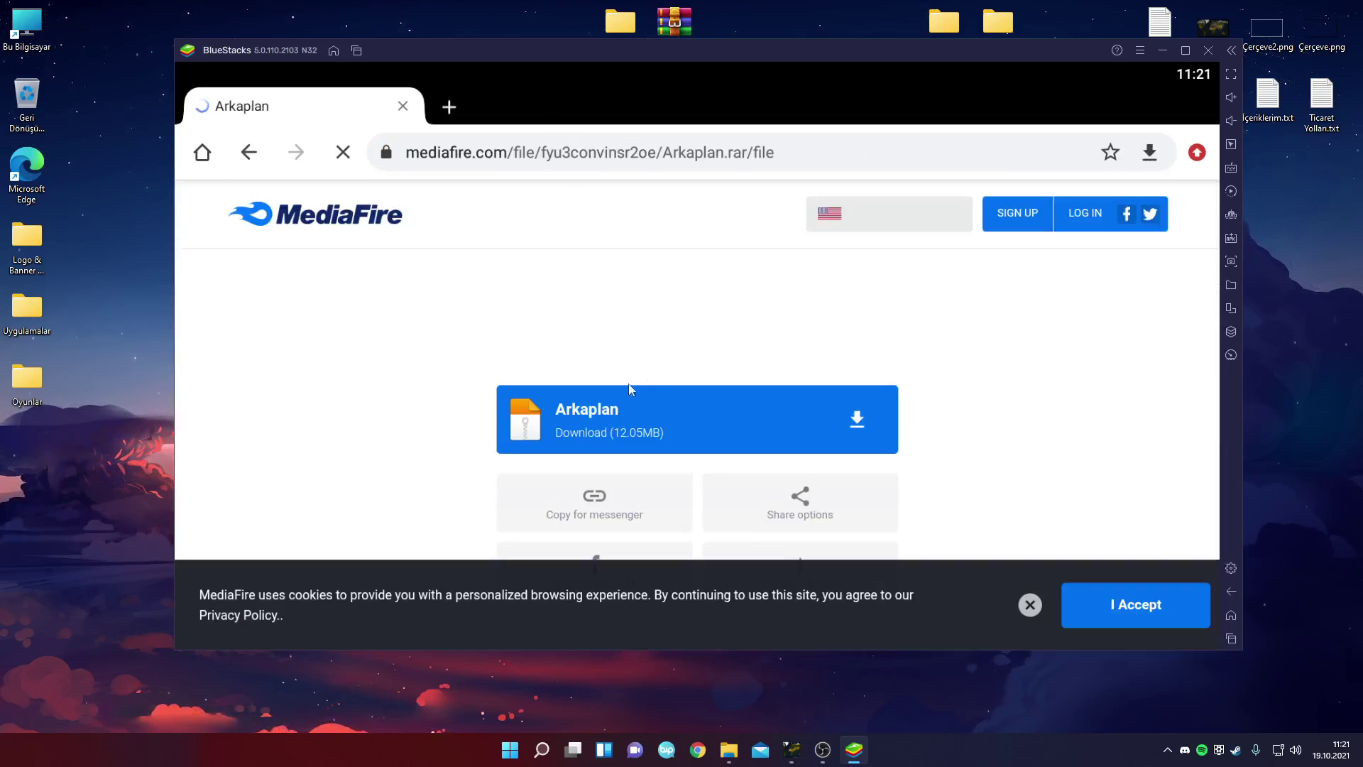
{"action": "left_click", "coordinate": [624, 419]}
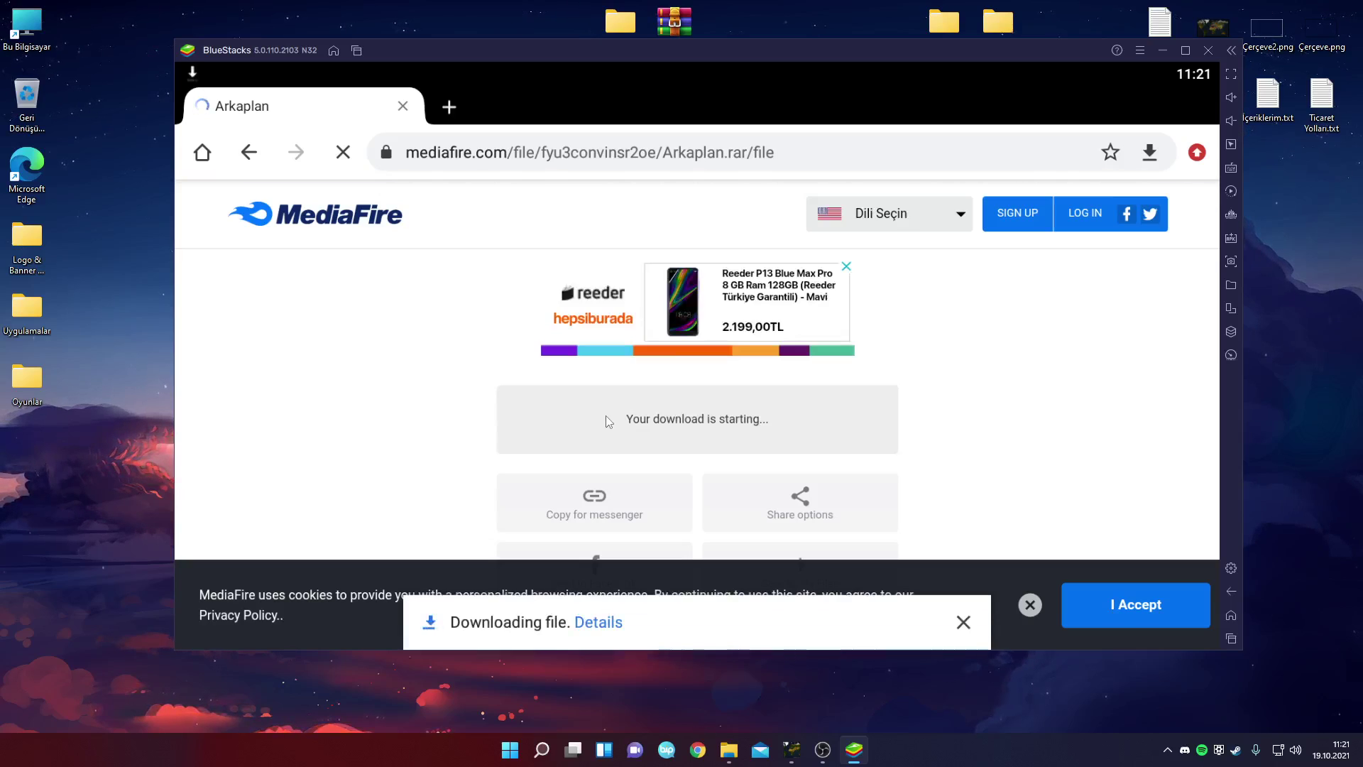
{"action": "left_click", "coordinate": [580, 627]}
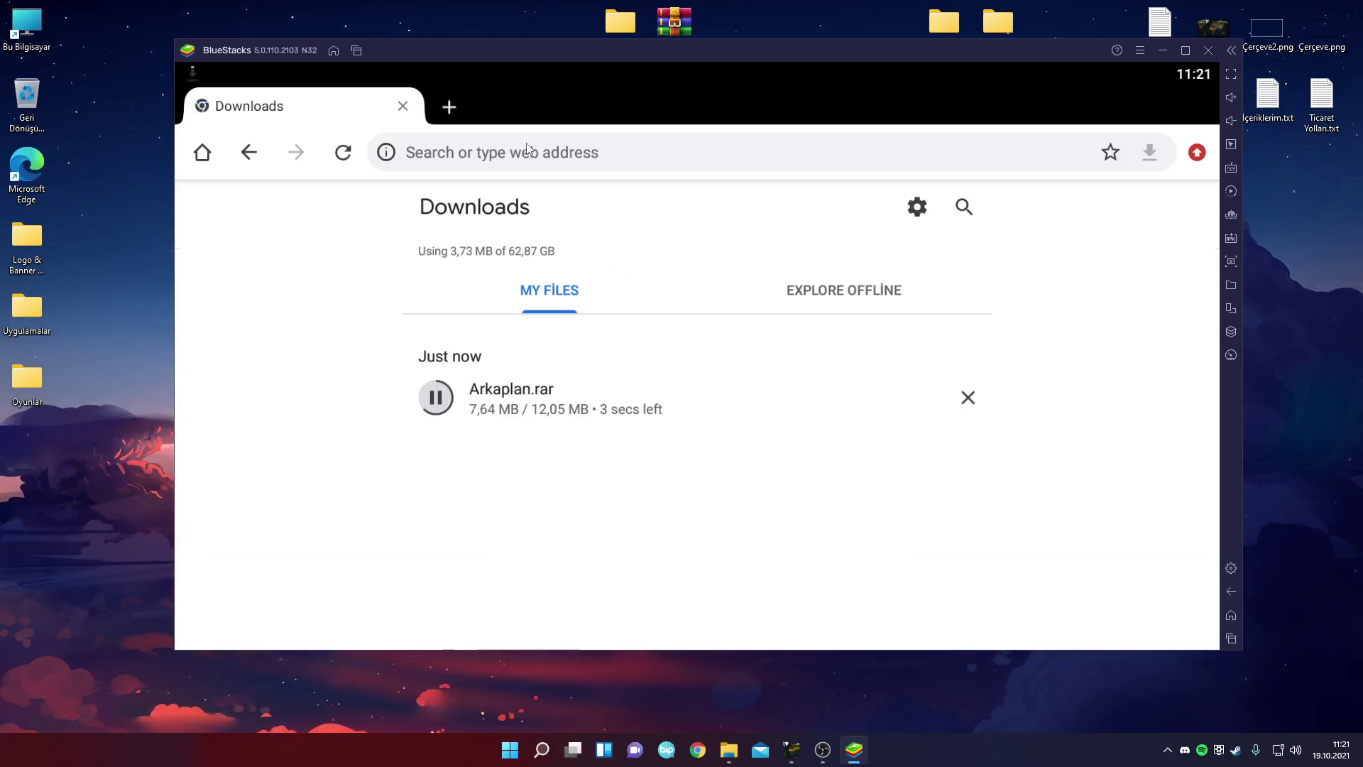
Search for "age of history 2 apk" in a new tab and open the androidoyun.club result for Age of History 2 v1.01584_ELA
{"action": "left_click", "coordinate": [449, 106]}
{"action": "type", "text": "age"}
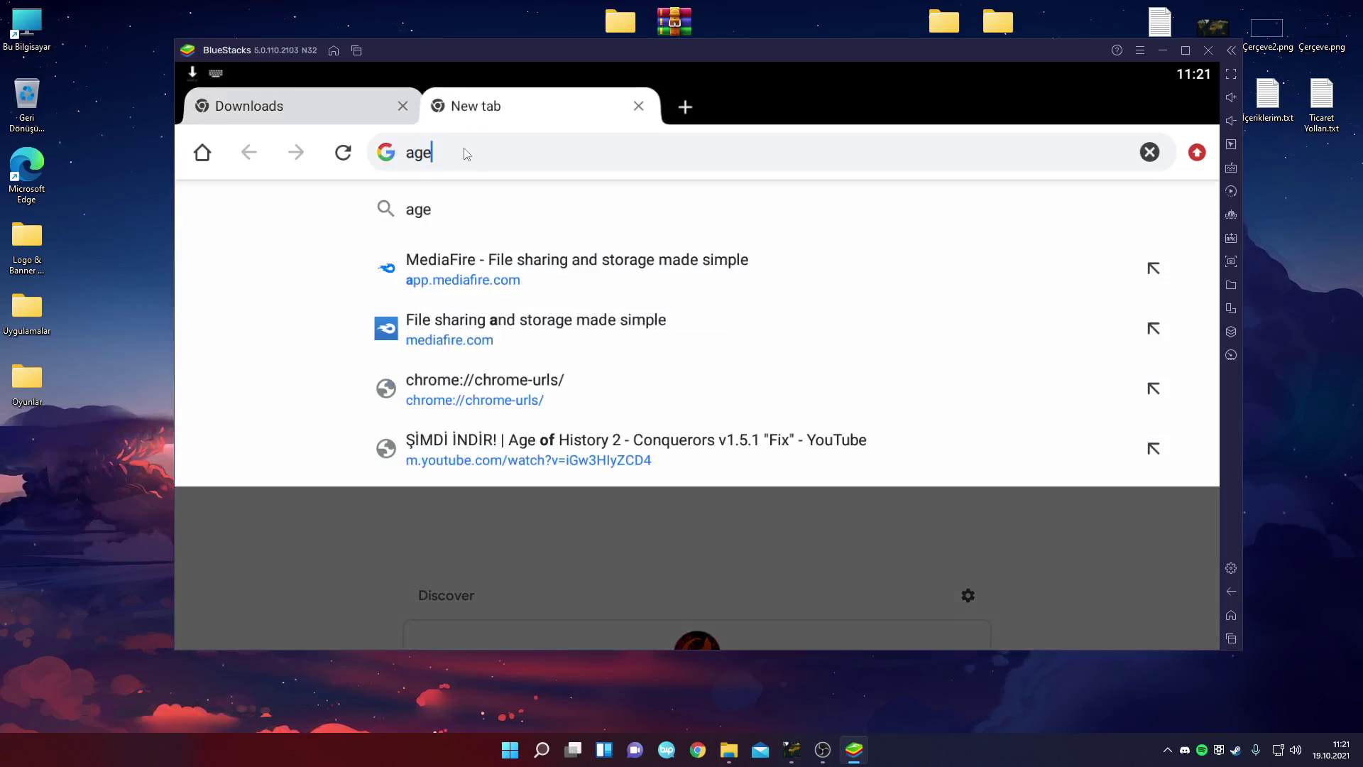
{"action": "type", "text": " of history "}
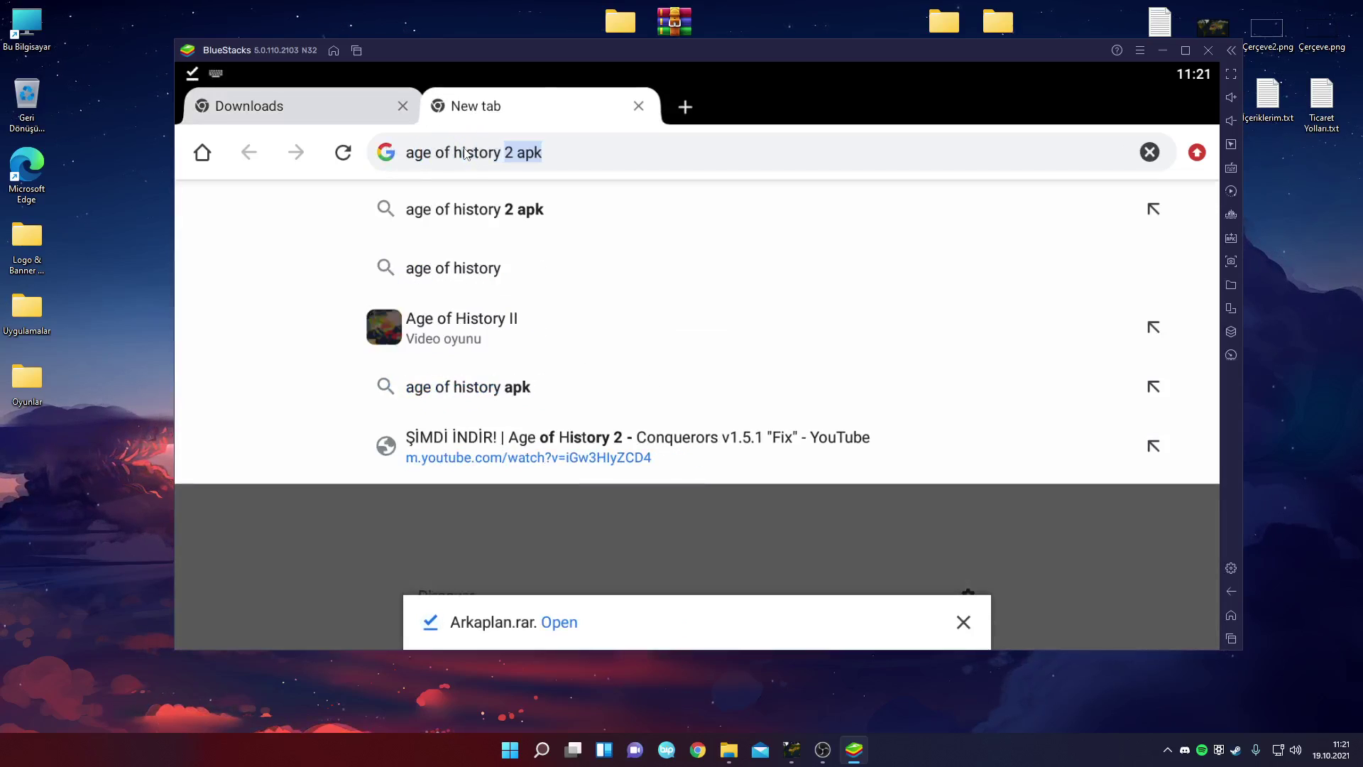
{"action": "type", "text": "2 apk"}
{"action": "key", "text": "Return"}
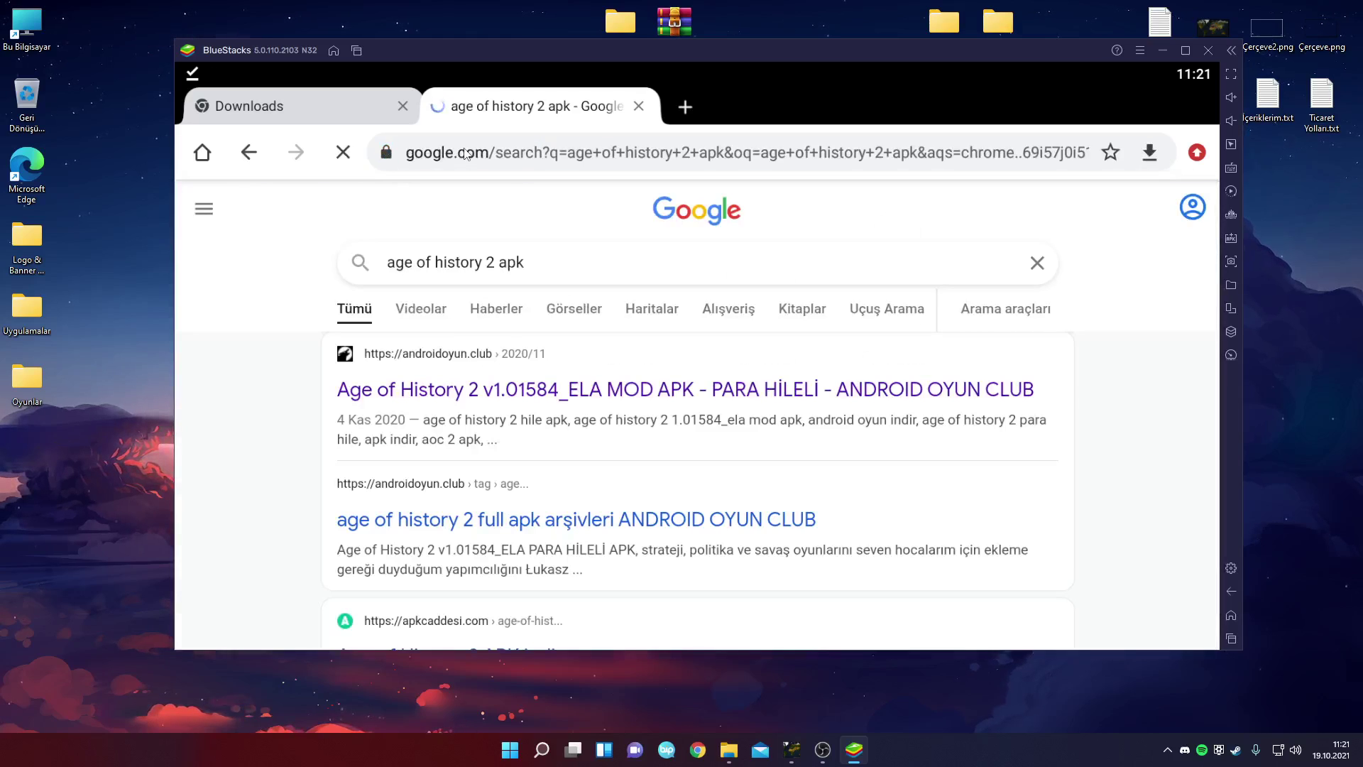
{"action": "scroll", "coordinate": [281, 489], "scroll_direction": "down", "scroll_amount": 3}
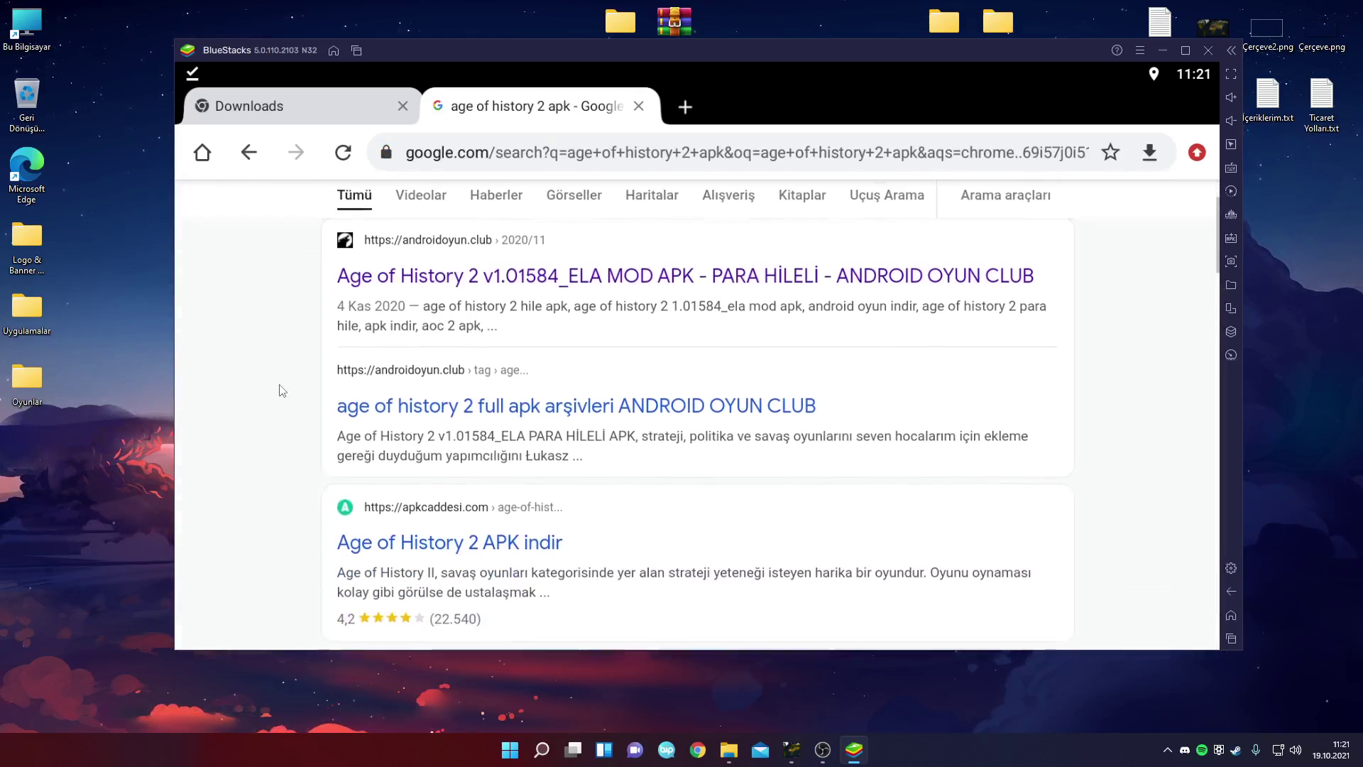
{"action": "scroll", "coordinate": [295, 478], "scroll_direction": "up", "scroll_amount": 1}
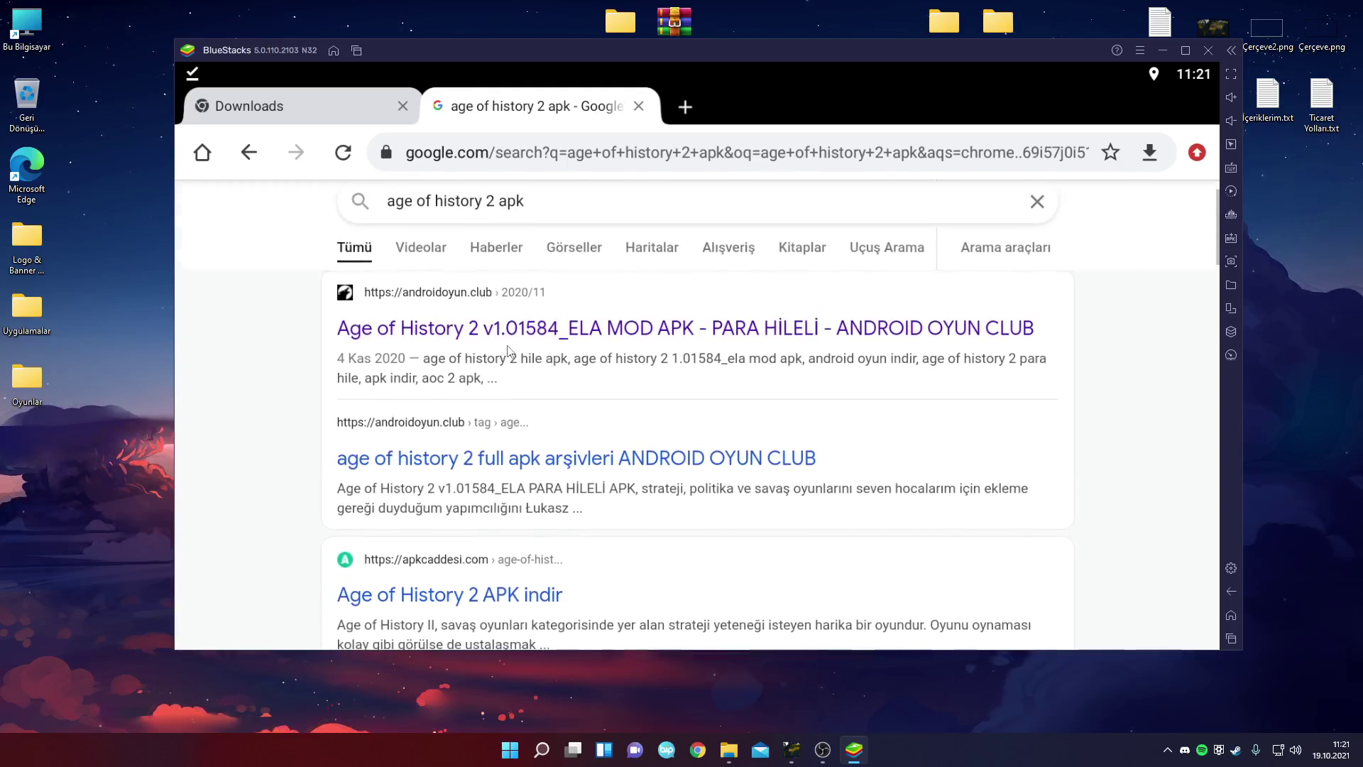
{"action": "scroll", "coordinate": [350, 233], "scroll_direction": "down", "scroll_amount": 3}
{"action": "scroll", "coordinate": [350, 233], "scroll_direction": "down", "scroll_amount": 10}
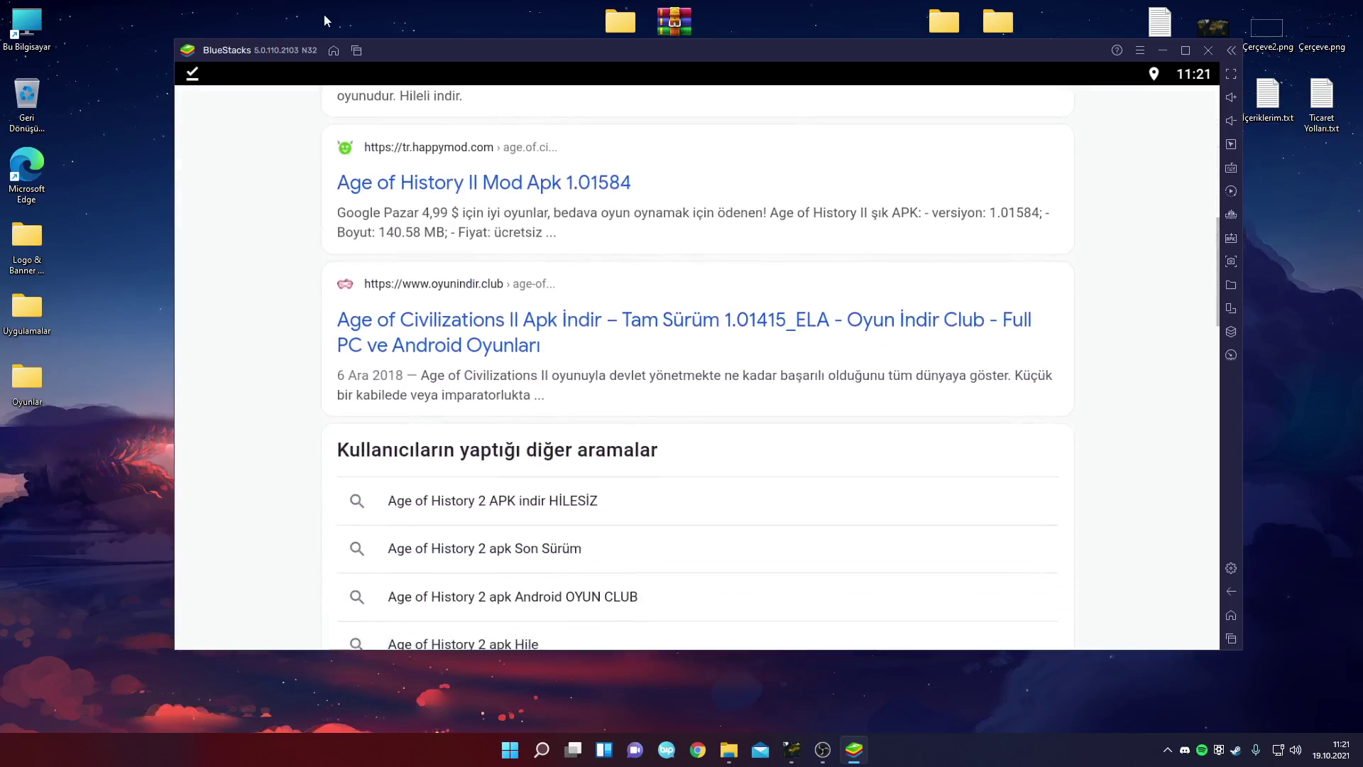
{"action": "scroll", "coordinate": [460, 330], "scroll_direction": "up", "scroll_amount": 10}
{"action": "scroll", "coordinate": [460, 329], "scroll_direction": "up", "scroll_amount": 2}
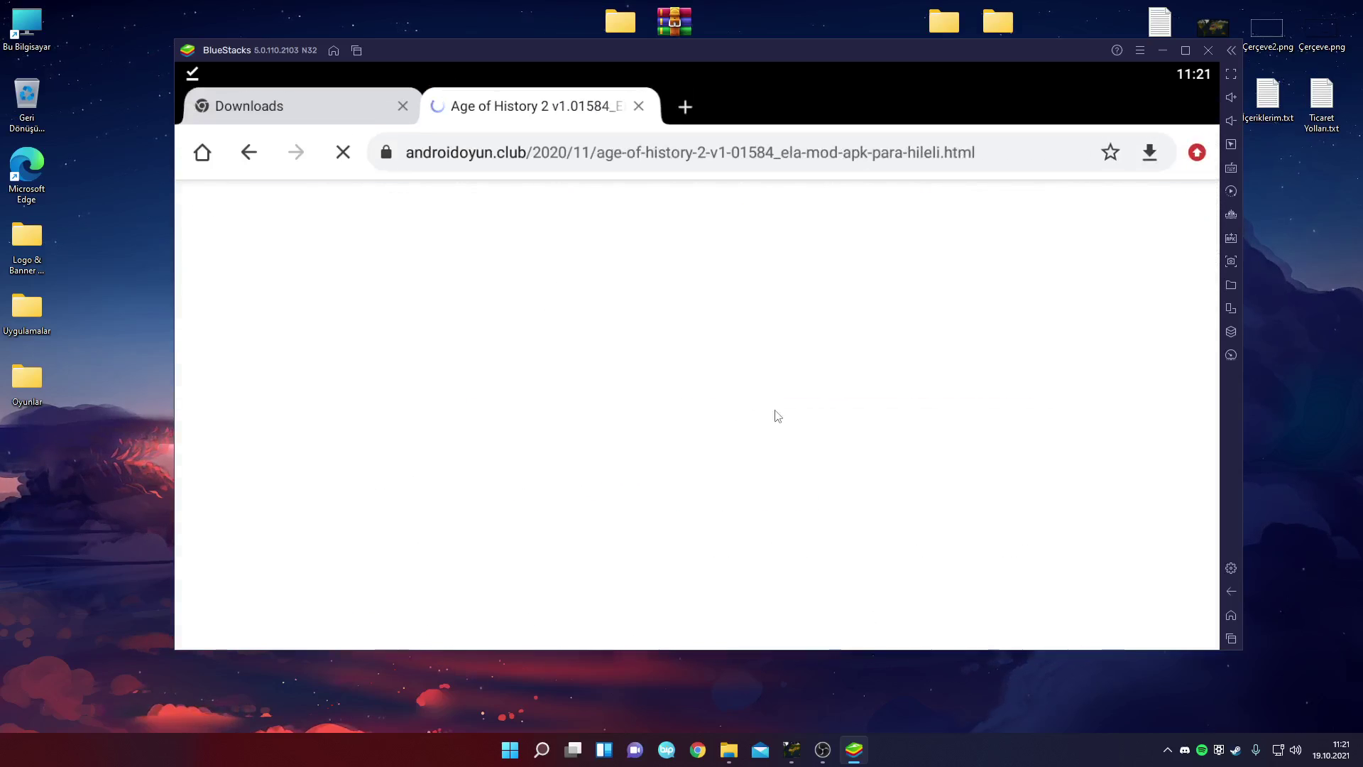
Follow the cheat-free (HİLESİZ – SAF) Age of History 2 v1.01584_ELA full APK link through to its cloud.mail.ru page
{"action": "scroll", "coordinate": [823, 419], "scroll_direction": "down", "scroll_amount": 10}
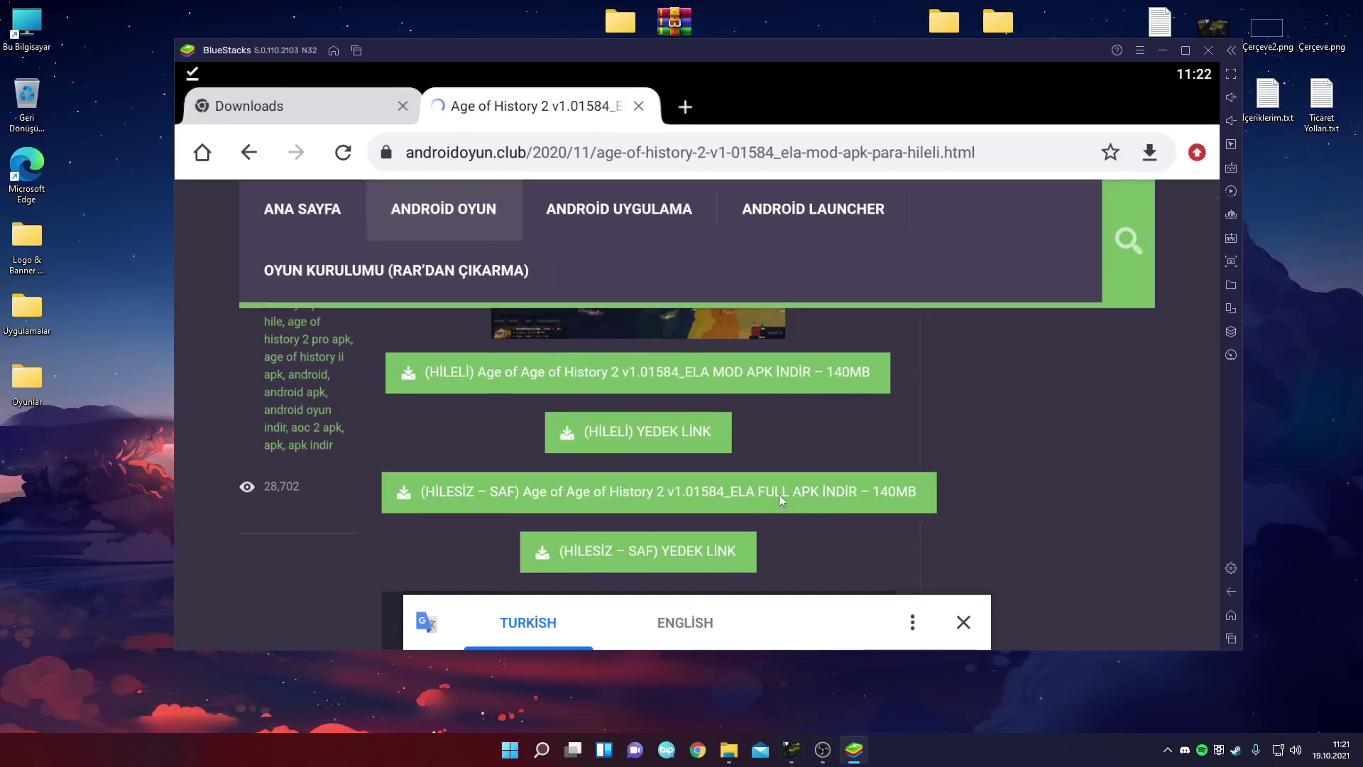
{"action": "left_click", "coordinate": [777, 494]}
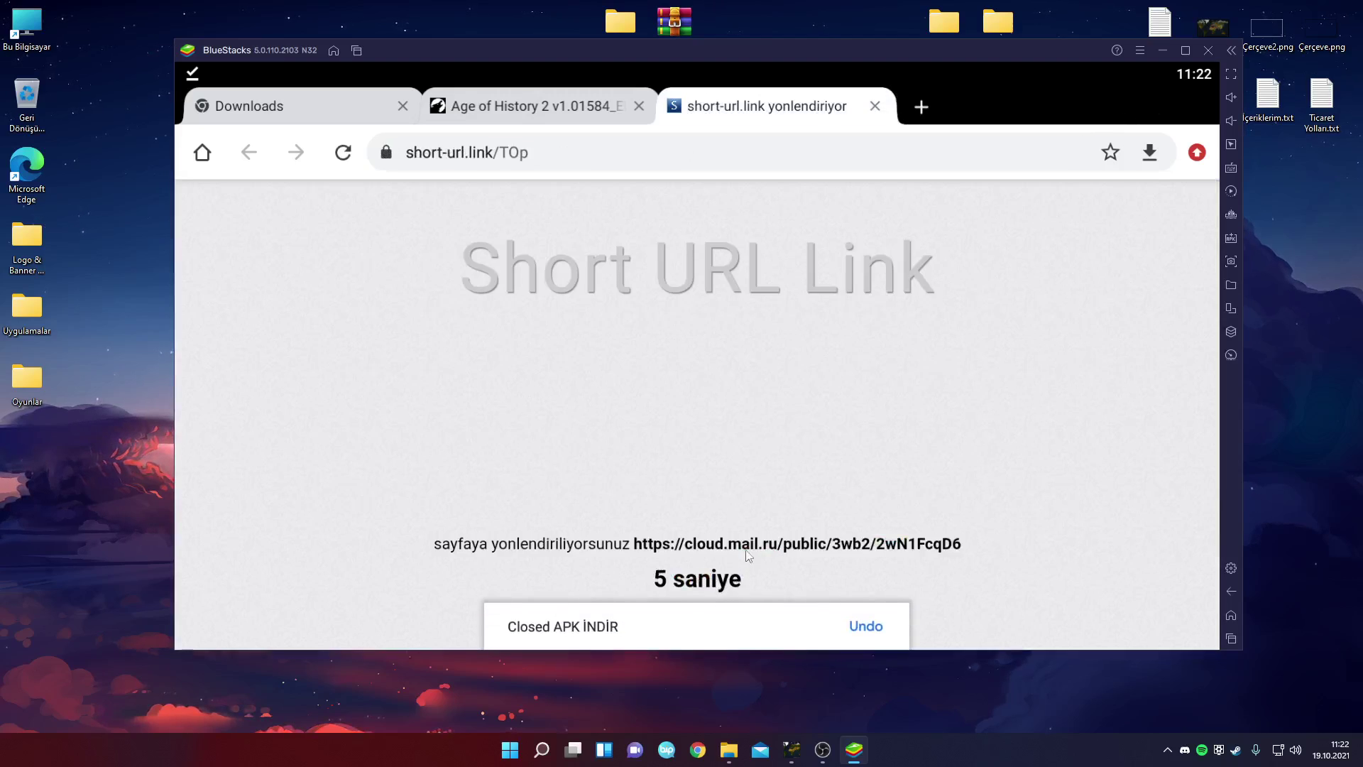
{"action": "left_click", "coordinate": [743, 544]}
{"action": "left_click", "coordinate": [729, 509]}
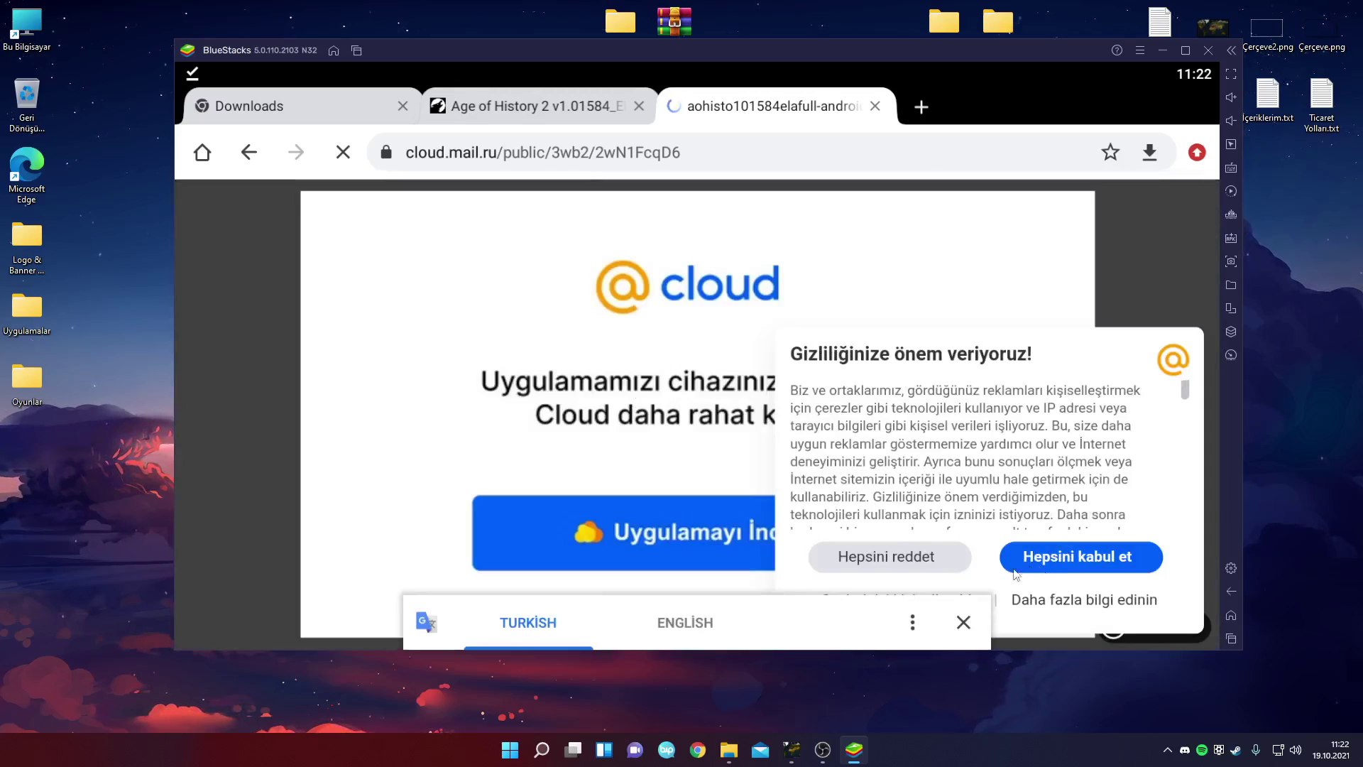
Clear the cloud page's overlays by dismissing the translation offer, rejecting all cookies and closing the app advertisement
{"action": "left_click", "coordinate": [961, 621]}
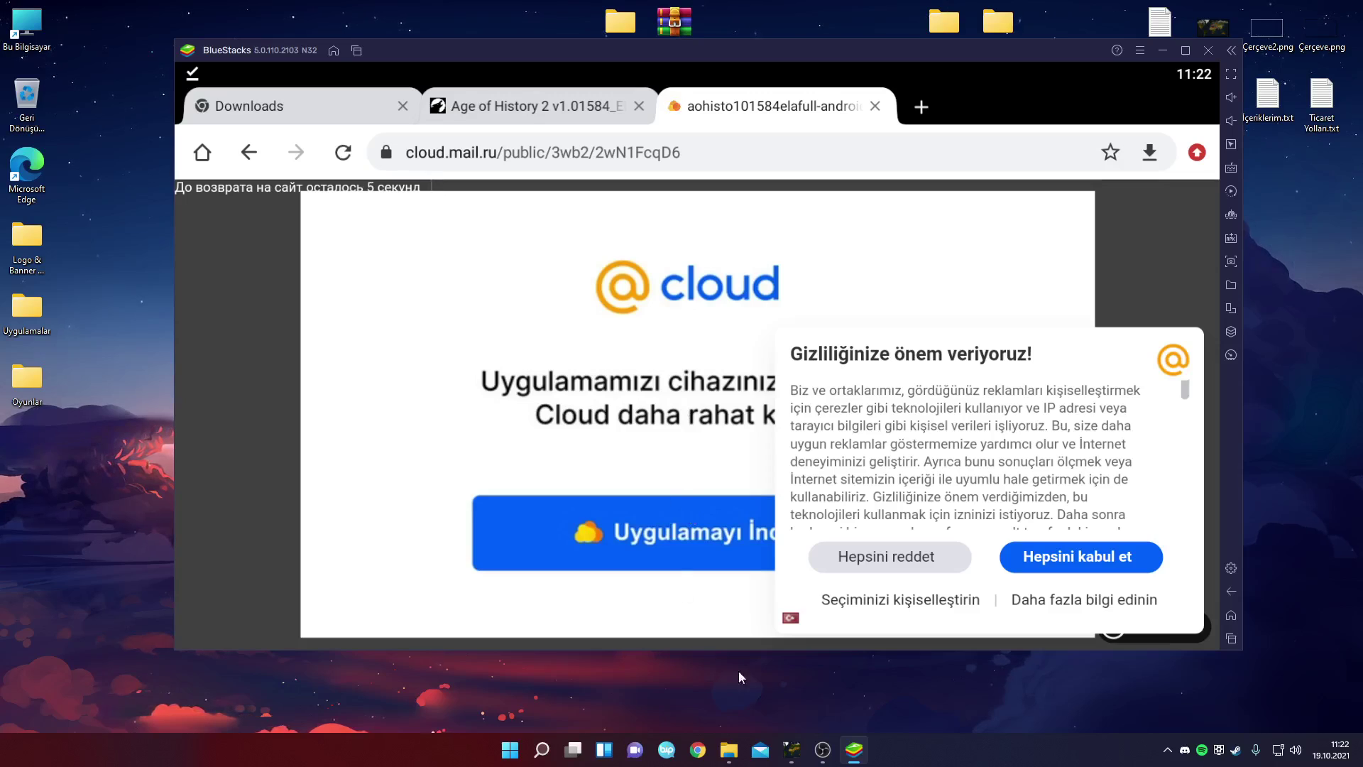
{"action": "left_click", "coordinate": [906, 564]}
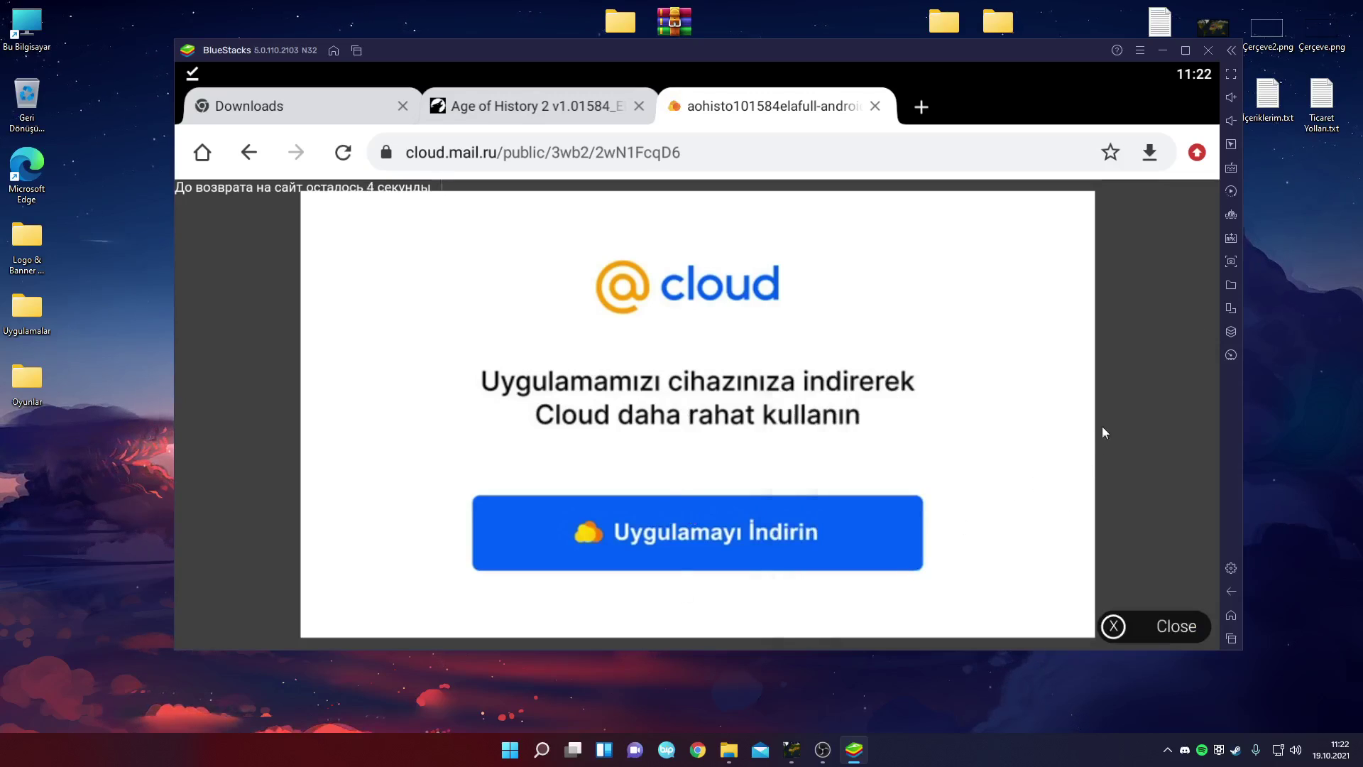
{"action": "left_click", "coordinate": [1113, 626]}
Download aohisto101584elafull-androidoyunclub.apk, accepting the site's file risk notice and keeping the file despite the browser's warning
{"action": "left_click", "coordinate": [1001, 248]}
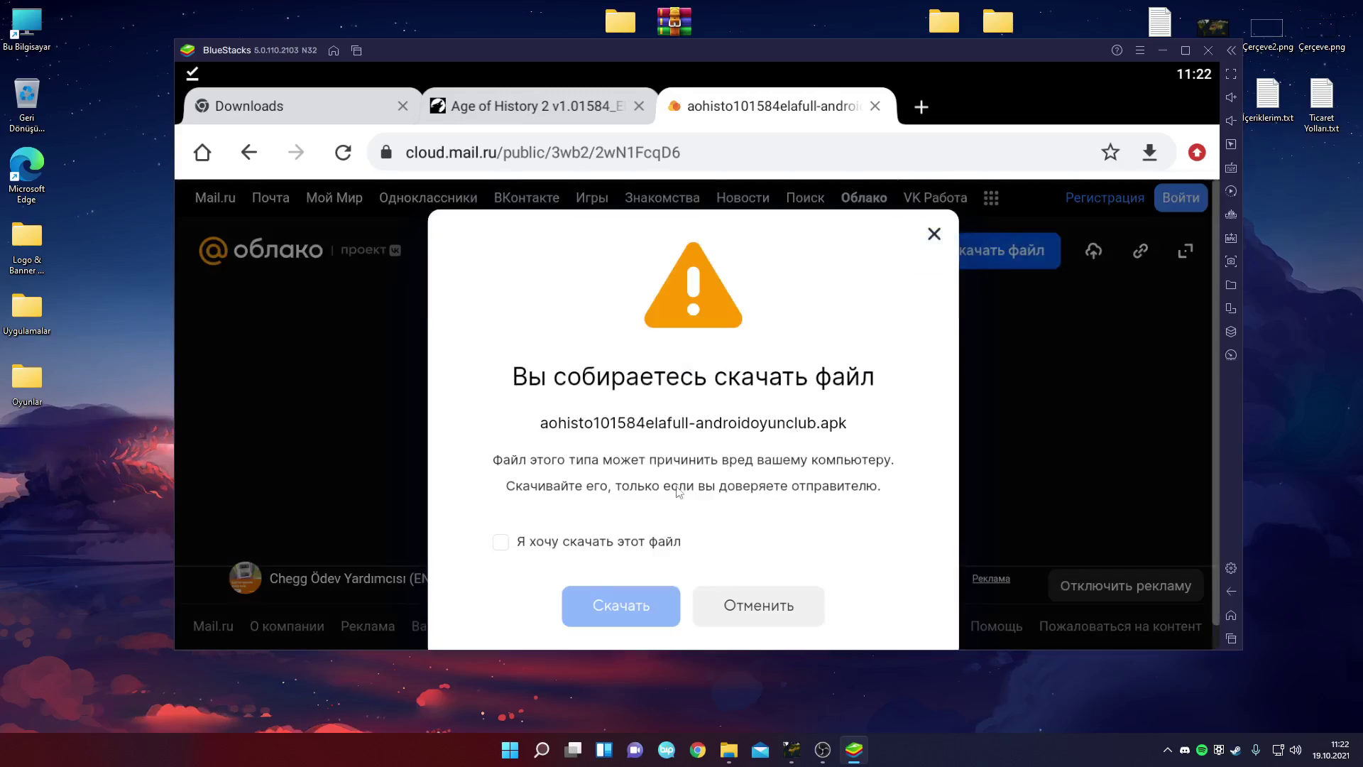
{"action": "left_click", "coordinate": [520, 545]}
{"action": "left_click", "coordinate": [604, 606]}
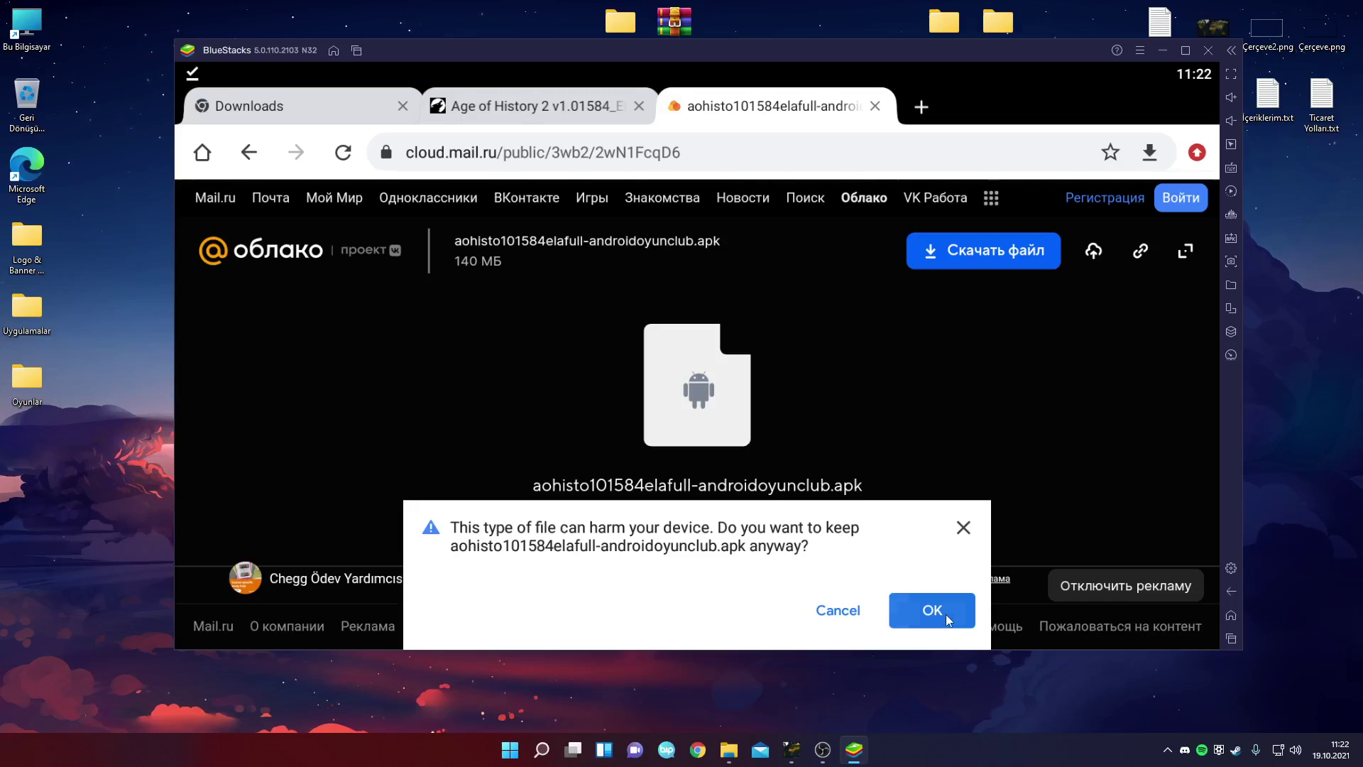
{"action": "left_click", "coordinate": [946, 615]}
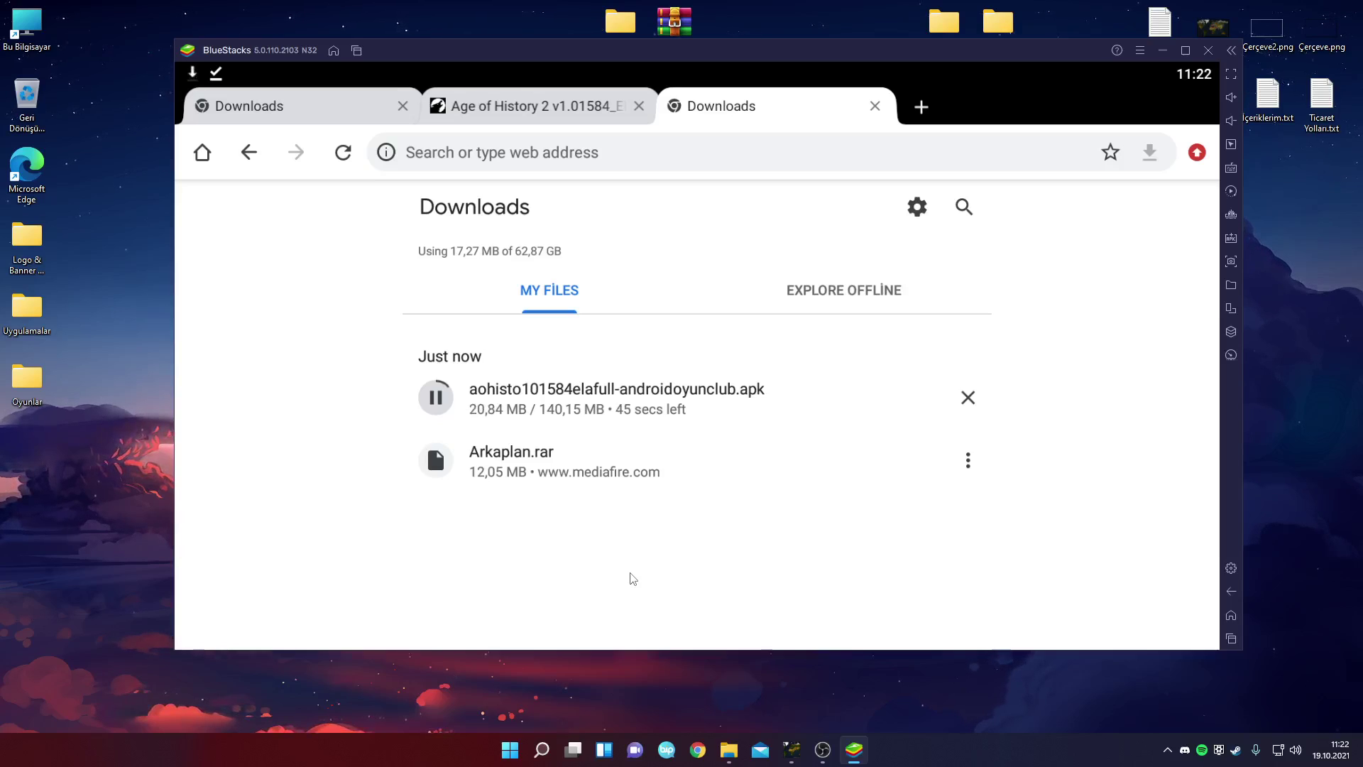
Search for "mt manager apk" in a new tab and open the APKCombo page for MT Manager APK 2.9.9
{"action": "left_click", "coordinate": [921, 107]}
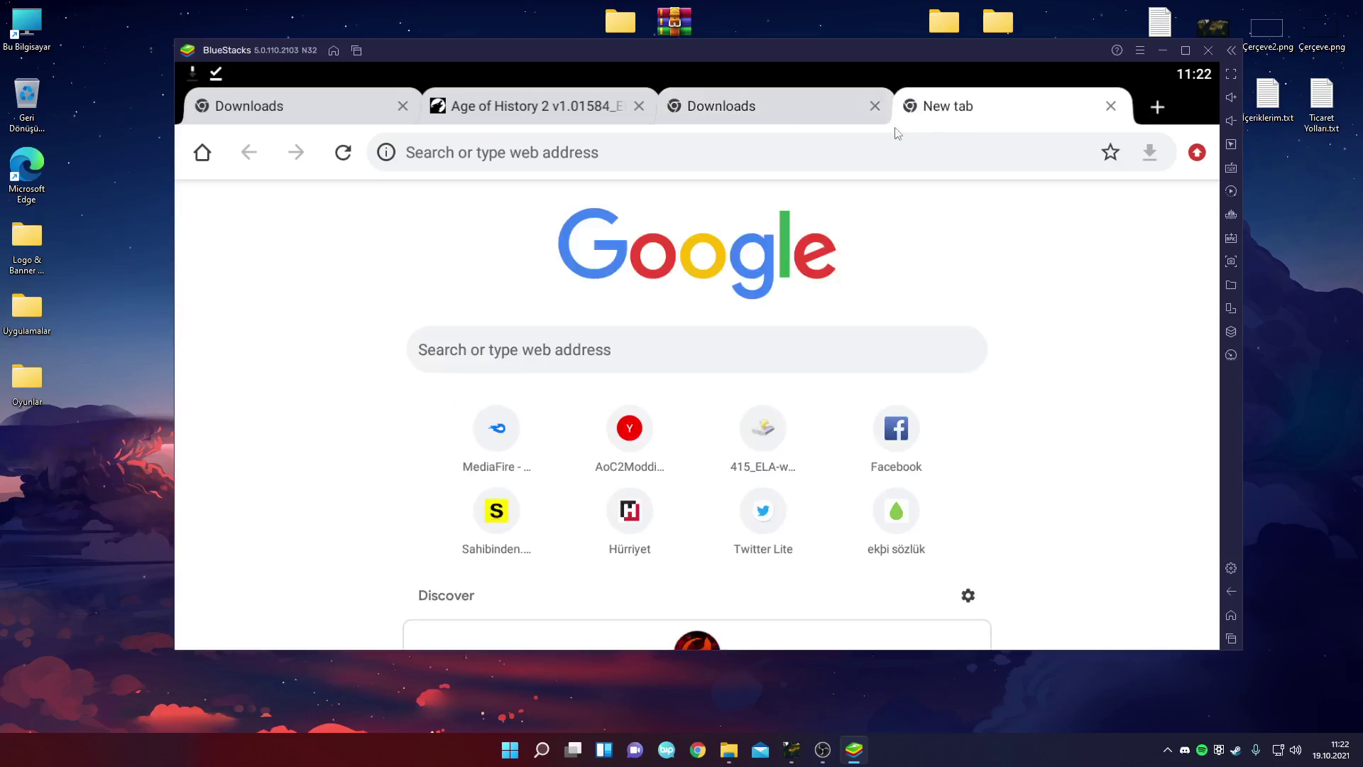
{"action": "left_click", "coordinate": [873, 151]}
{"action": "type", "text": "mt manager"}
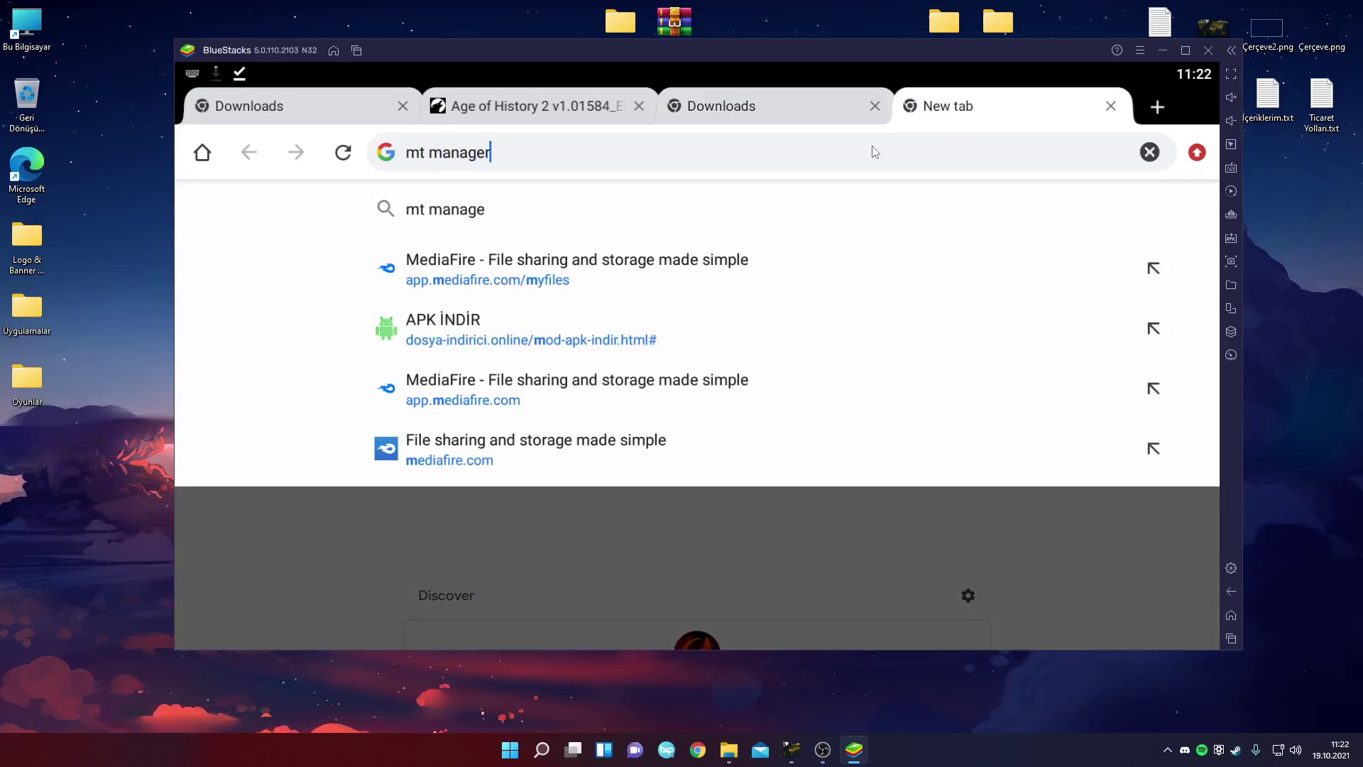
{"action": "type", "text": " apk"}
{"action": "key", "text": "Return"}
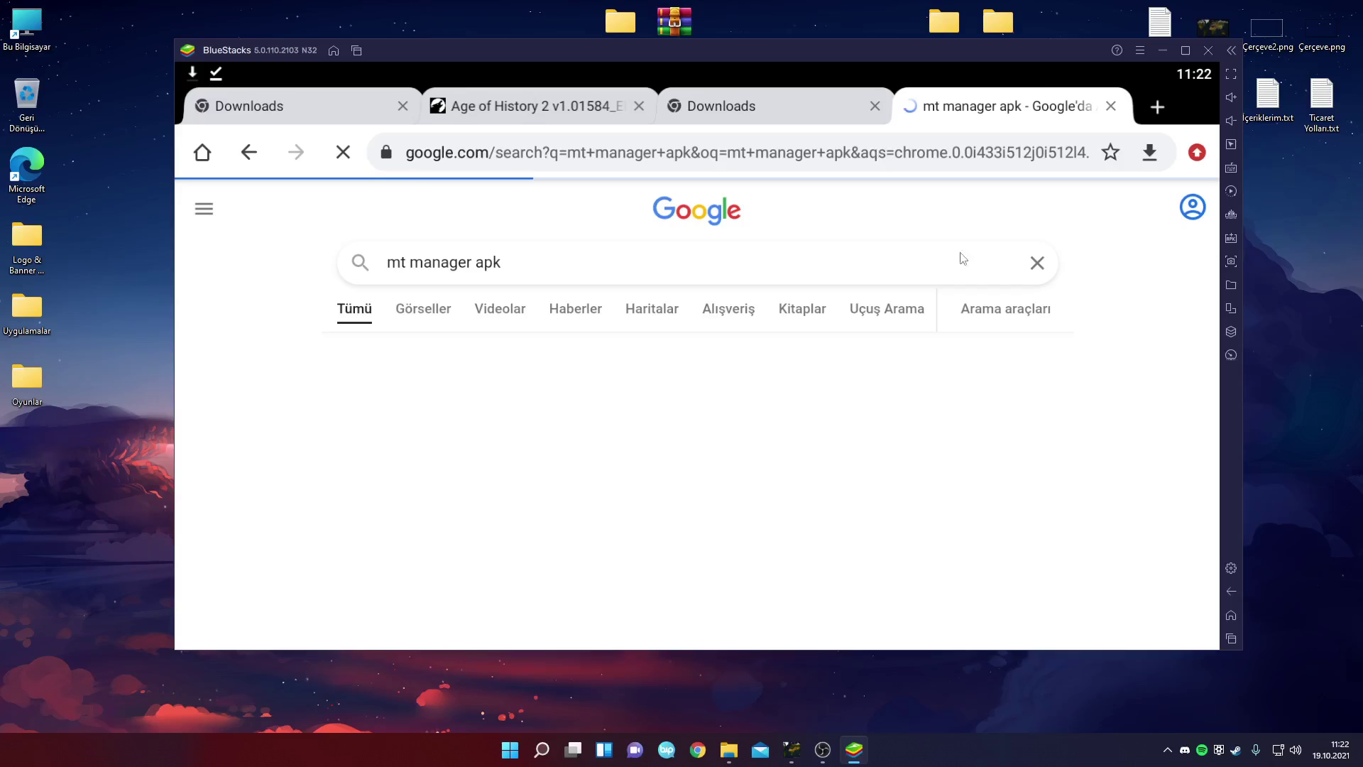
{"action": "scroll", "coordinate": [567, 412], "scroll_direction": "down", "scroll_amount": 3}
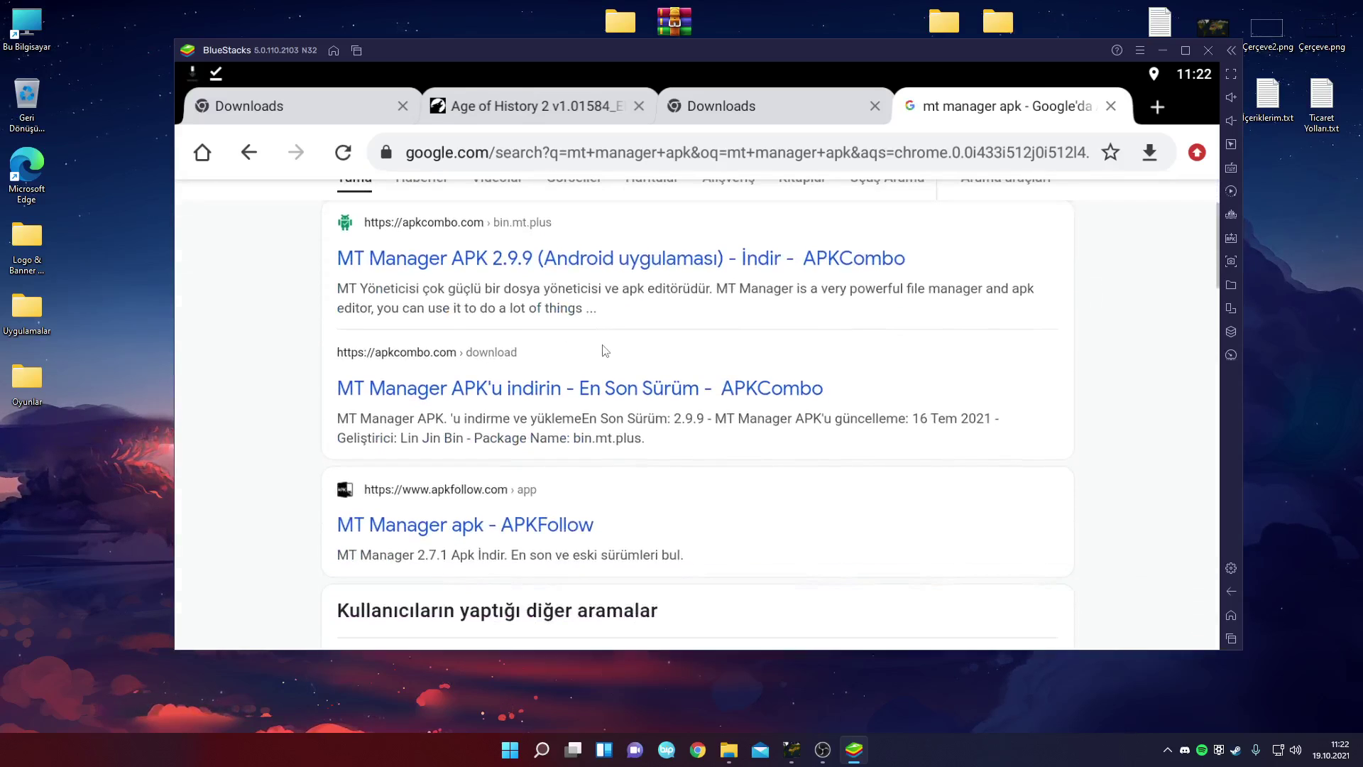
{"action": "scroll", "coordinate": [582, 355], "scroll_direction": "up", "scroll_amount": 2}
{"action": "left_click", "coordinate": [595, 312]}
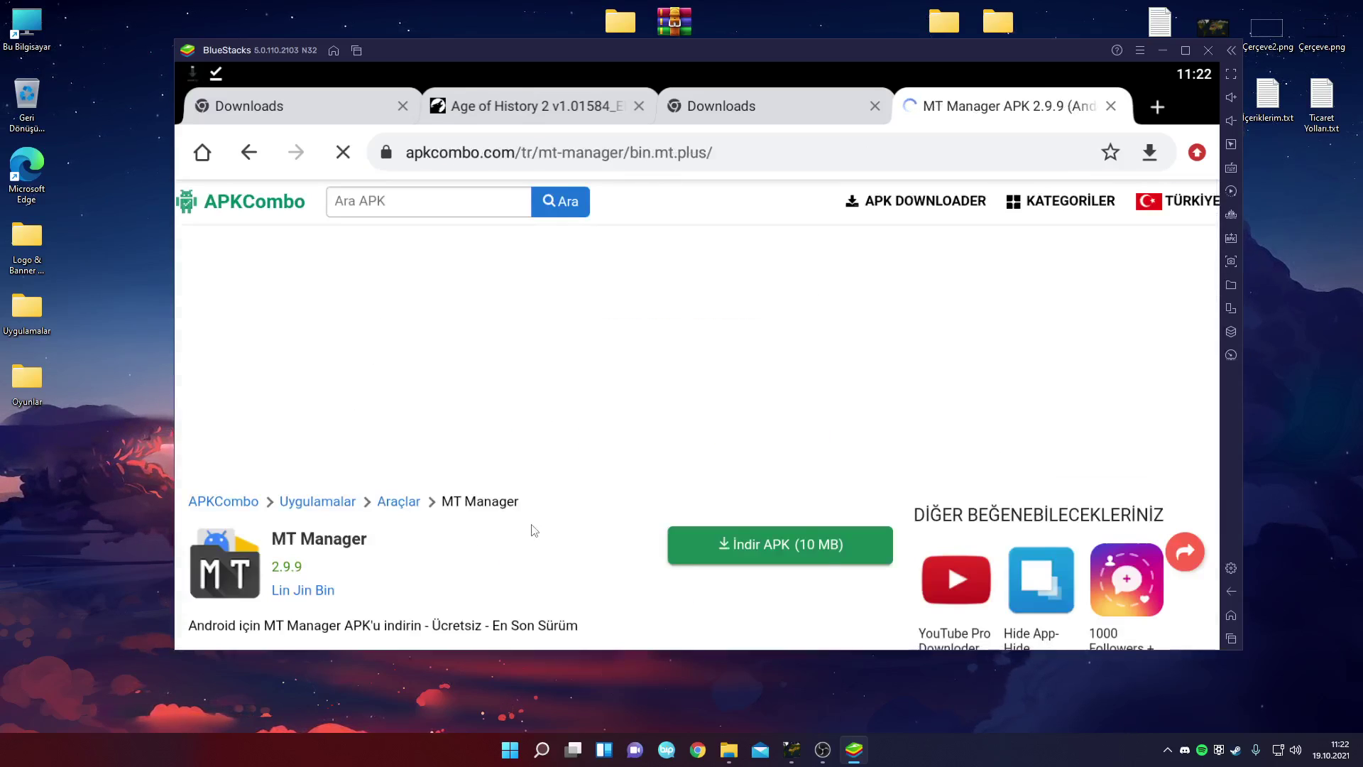
Download the MT Manager 2.9.9 APK from APKCombo, closing the advertisement and keeping the file despite the warning
{"action": "scroll", "coordinate": [563, 423], "scroll_direction": "down", "scroll_amount": 1}
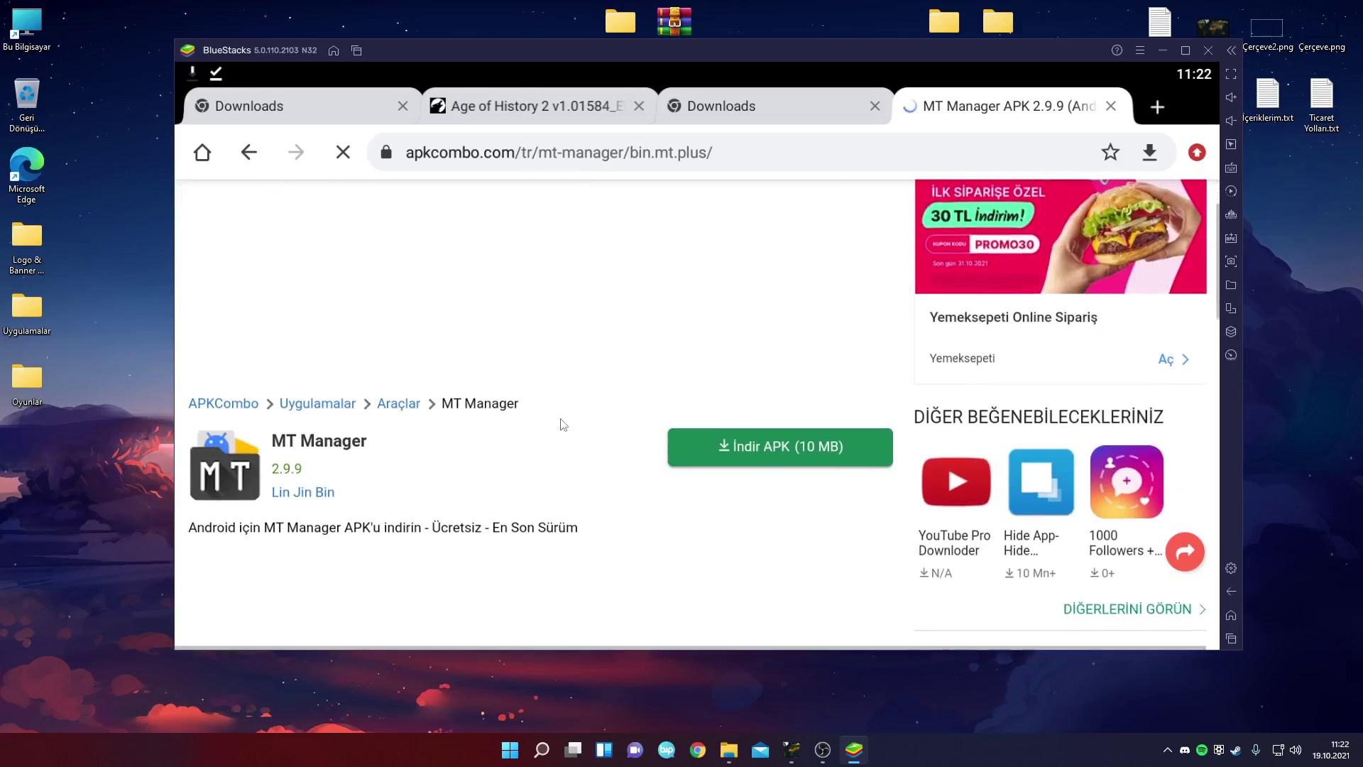
{"action": "left_click", "coordinate": [749, 462]}
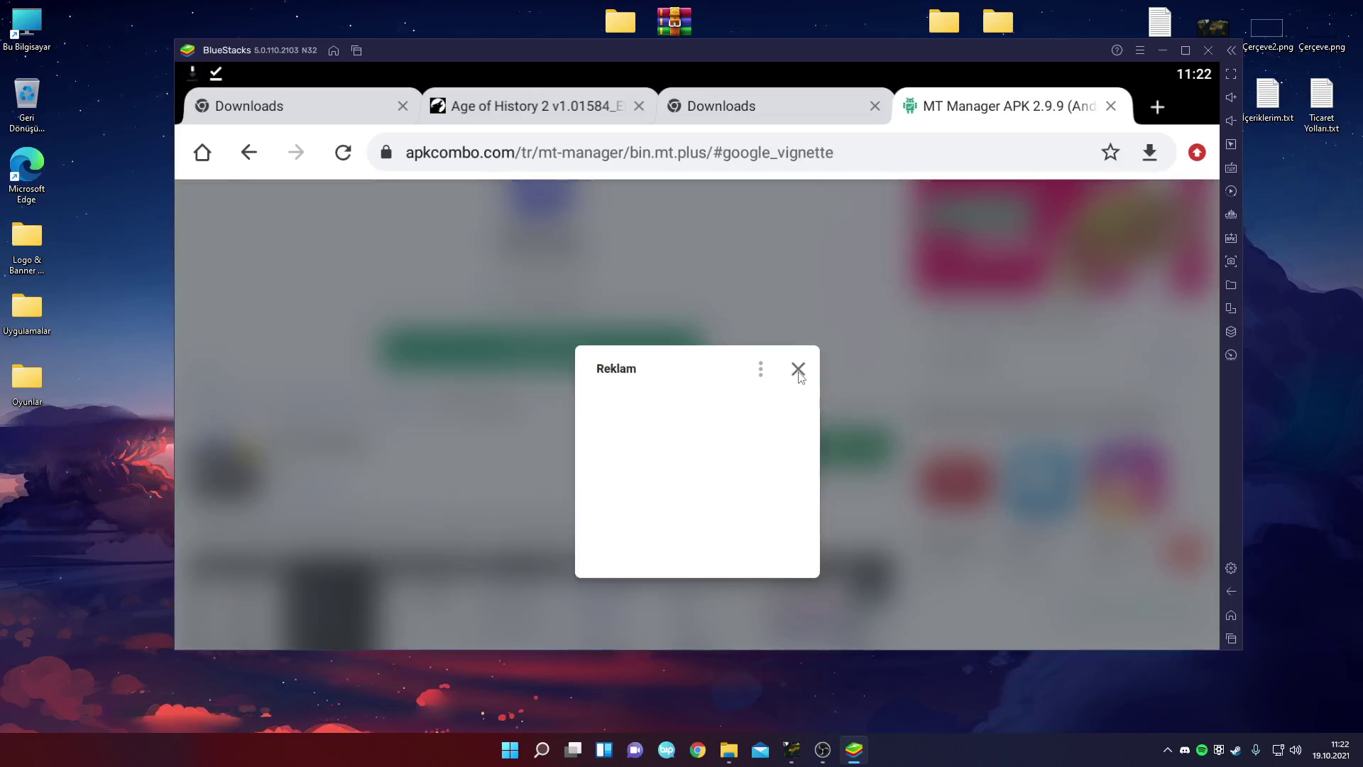
{"action": "left_click", "coordinate": [798, 369]}
{"action": "scroll", "coordinate": [539, 401], "scroll_direction": "down", "scroll_amount": 3}
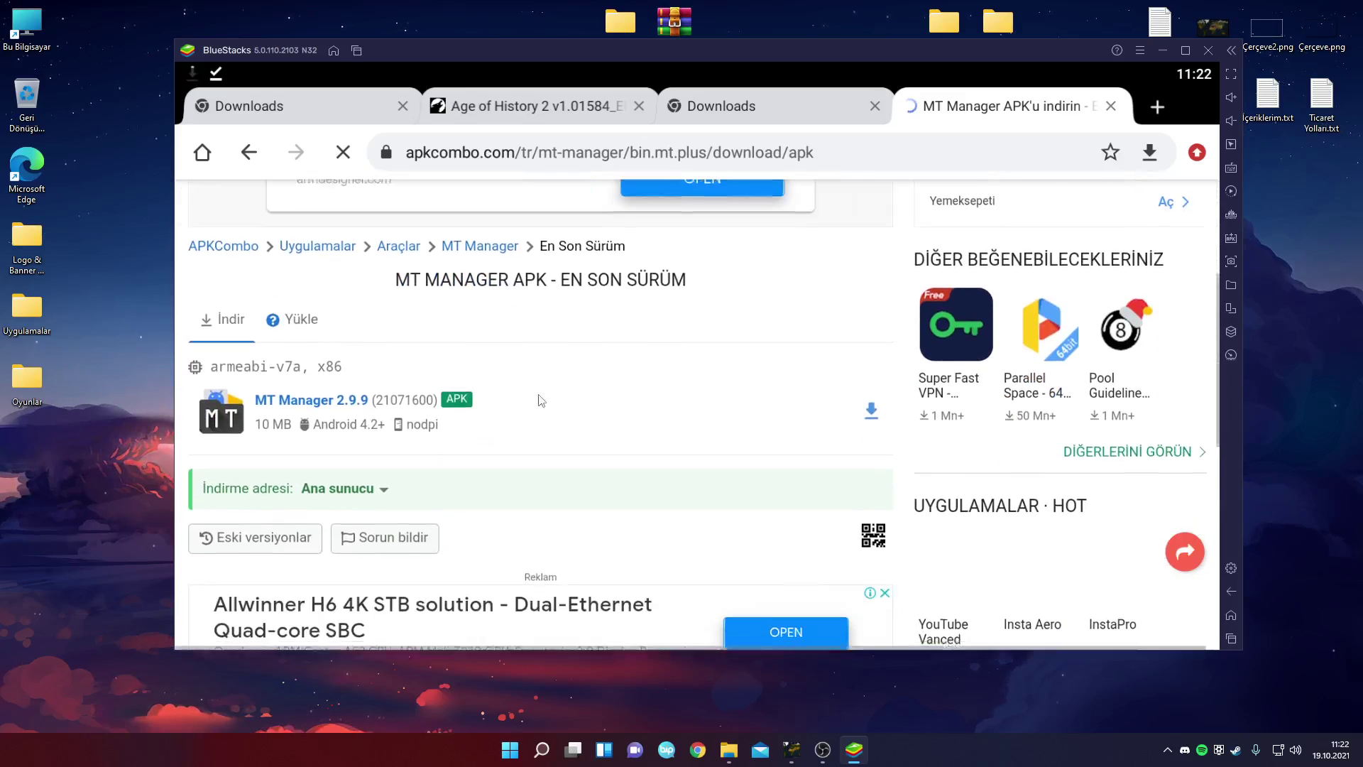
{"action": "scroll", "coordinate": [538, 400], "scroll_direction": "down", "scroll_amount": 2}
{"action": "left_click", "coordinate": [882, 288]}
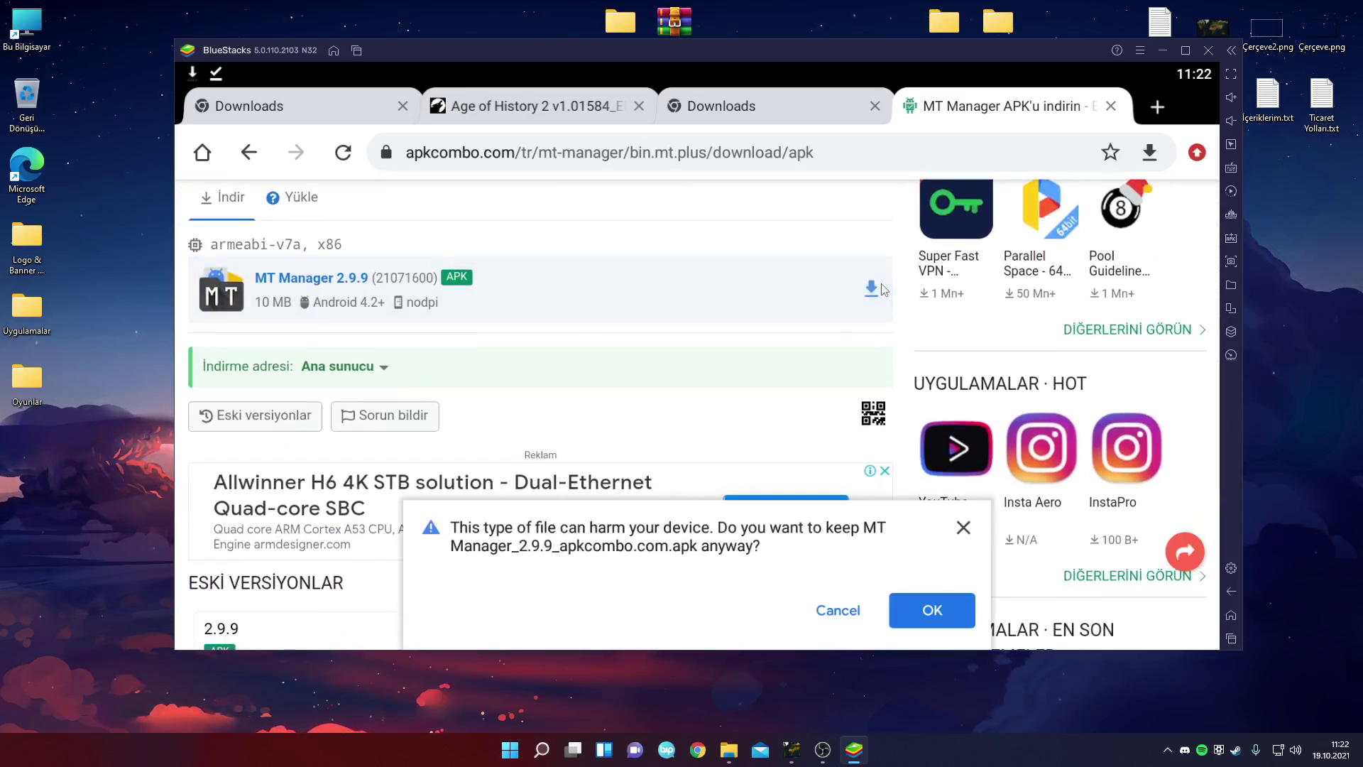
{"action": "left_click", "coordinate": [921, 610]}
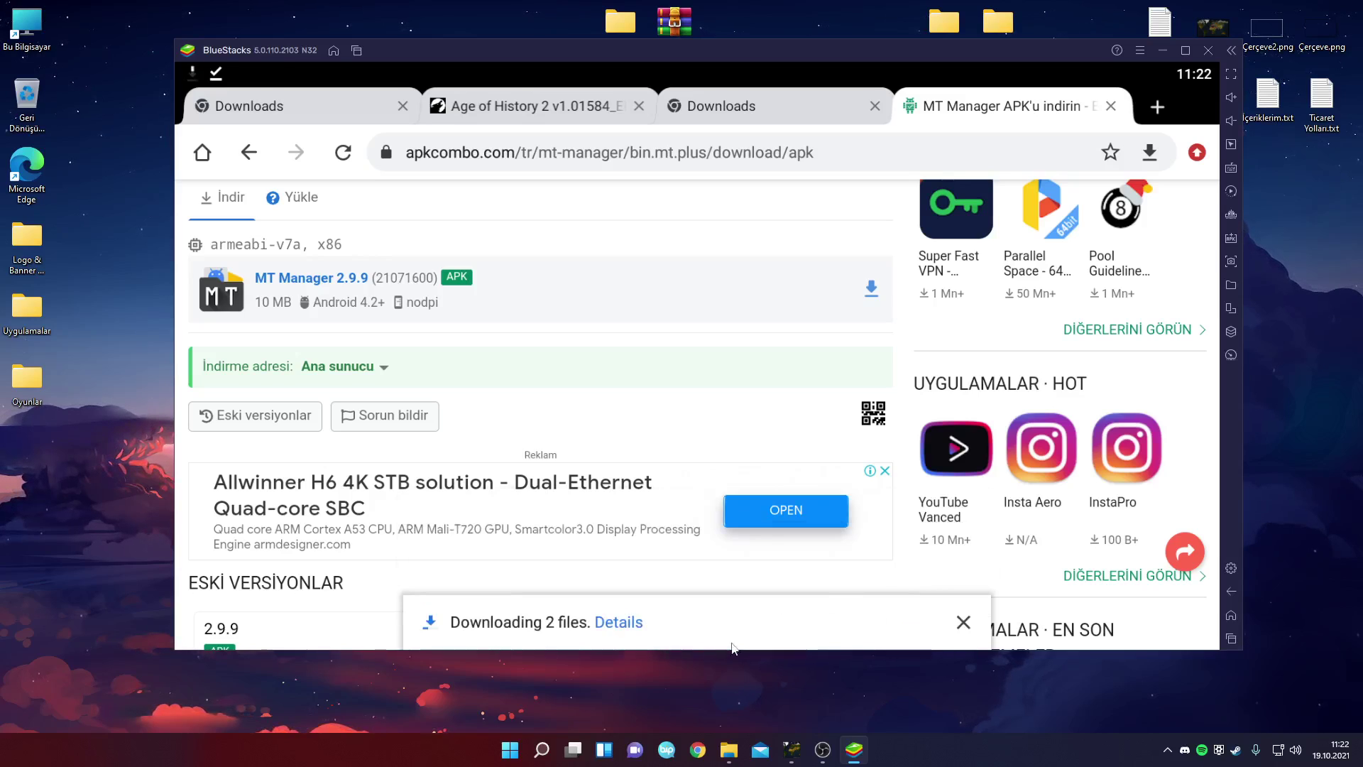
{"action": "left_click", "coordinate": [635, 627]}
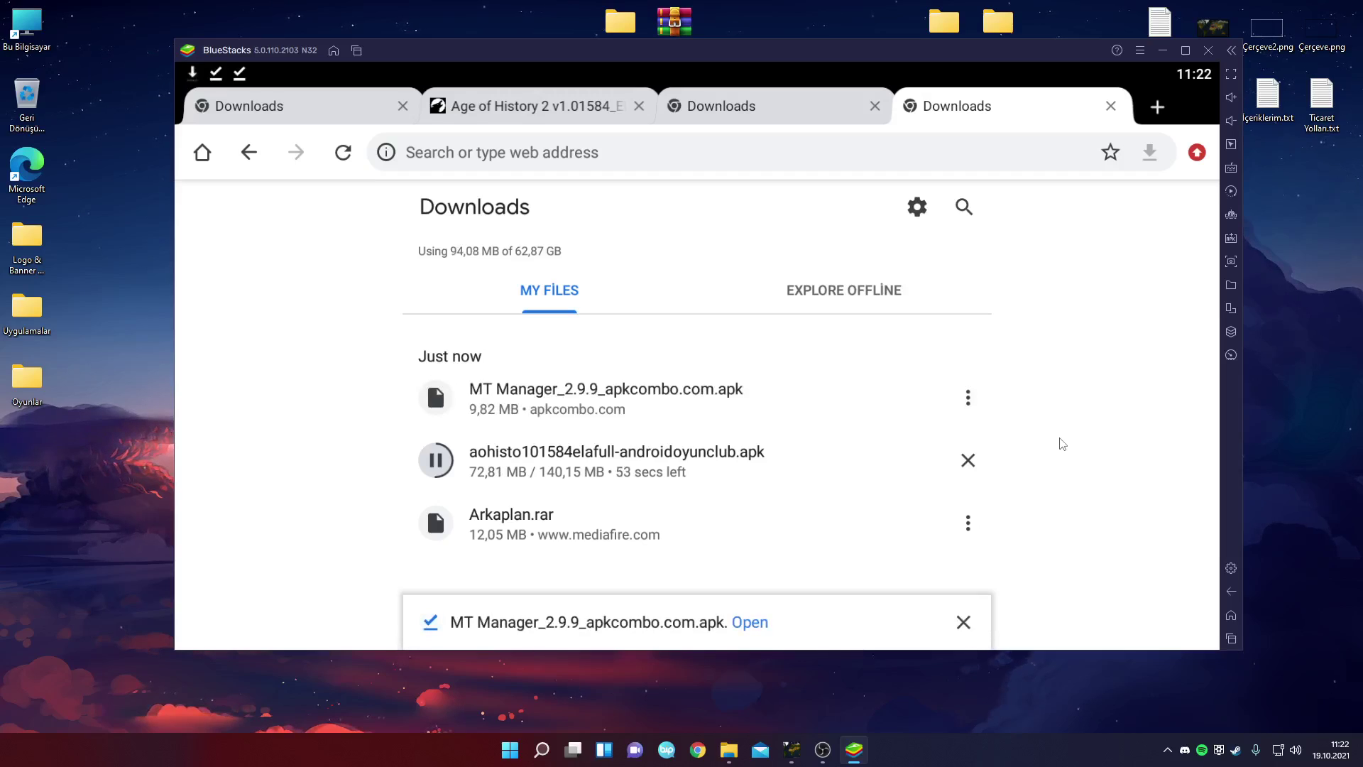
{"action": "left_click", "coordinate": [748, 623]}
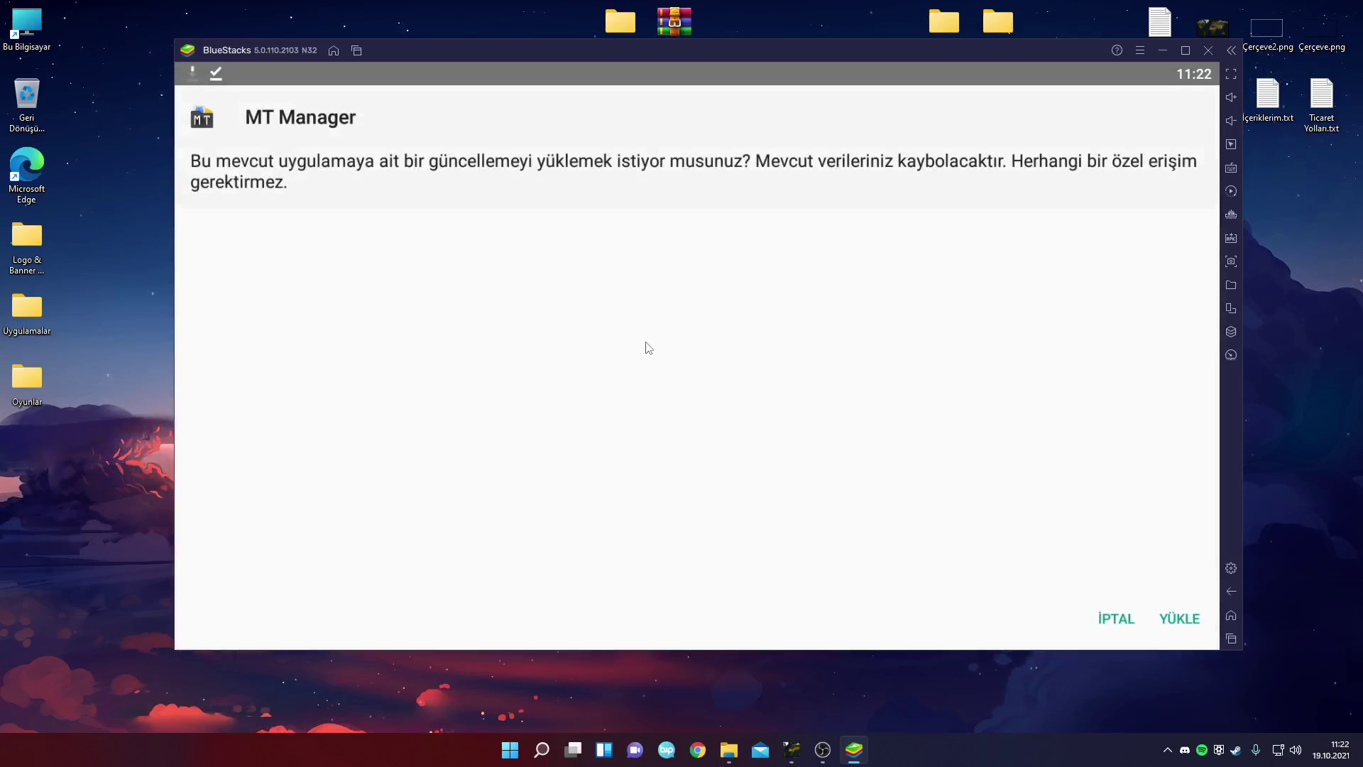
{"action": "left_click", "coordinate": [1116, 612]}
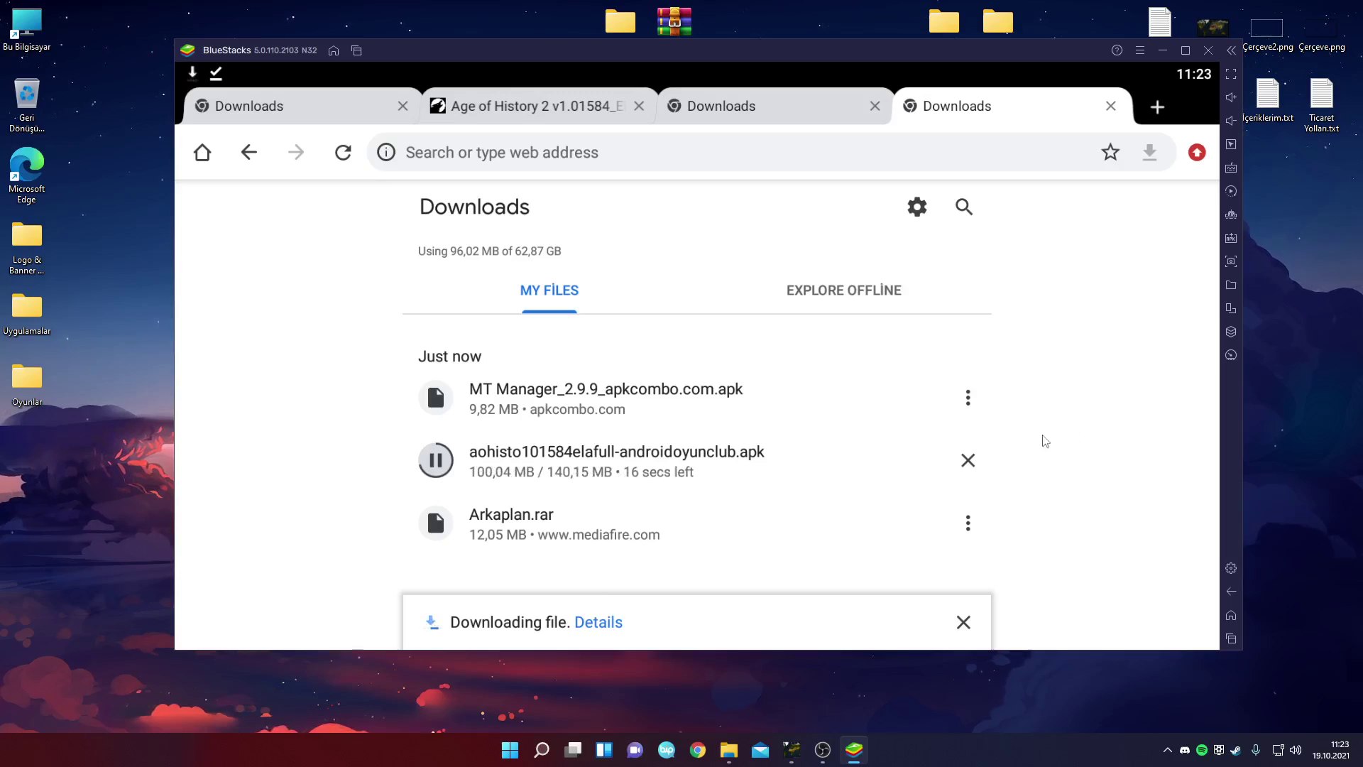
{"action": "left_click", "coordinate": [749, 374]}
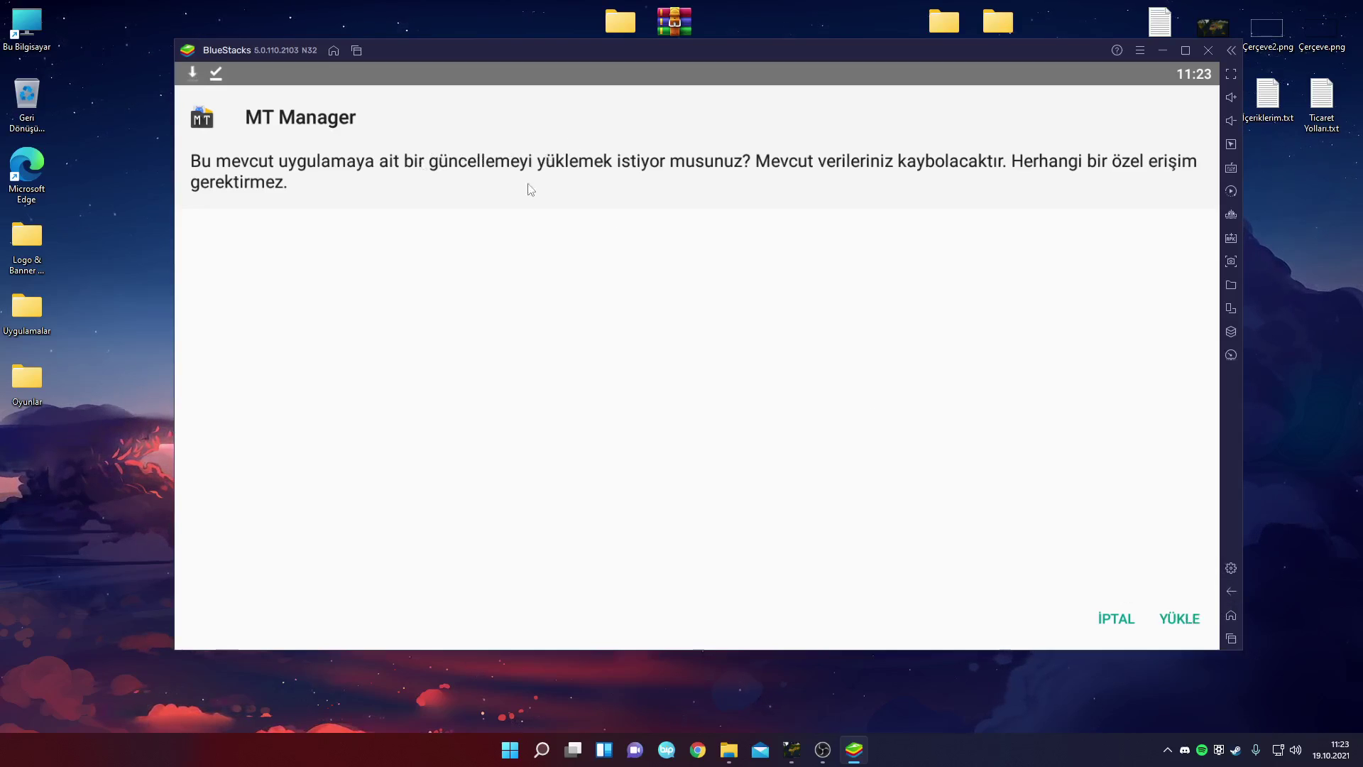
{"action": "left_click", "coordinate": [1118, 619]}
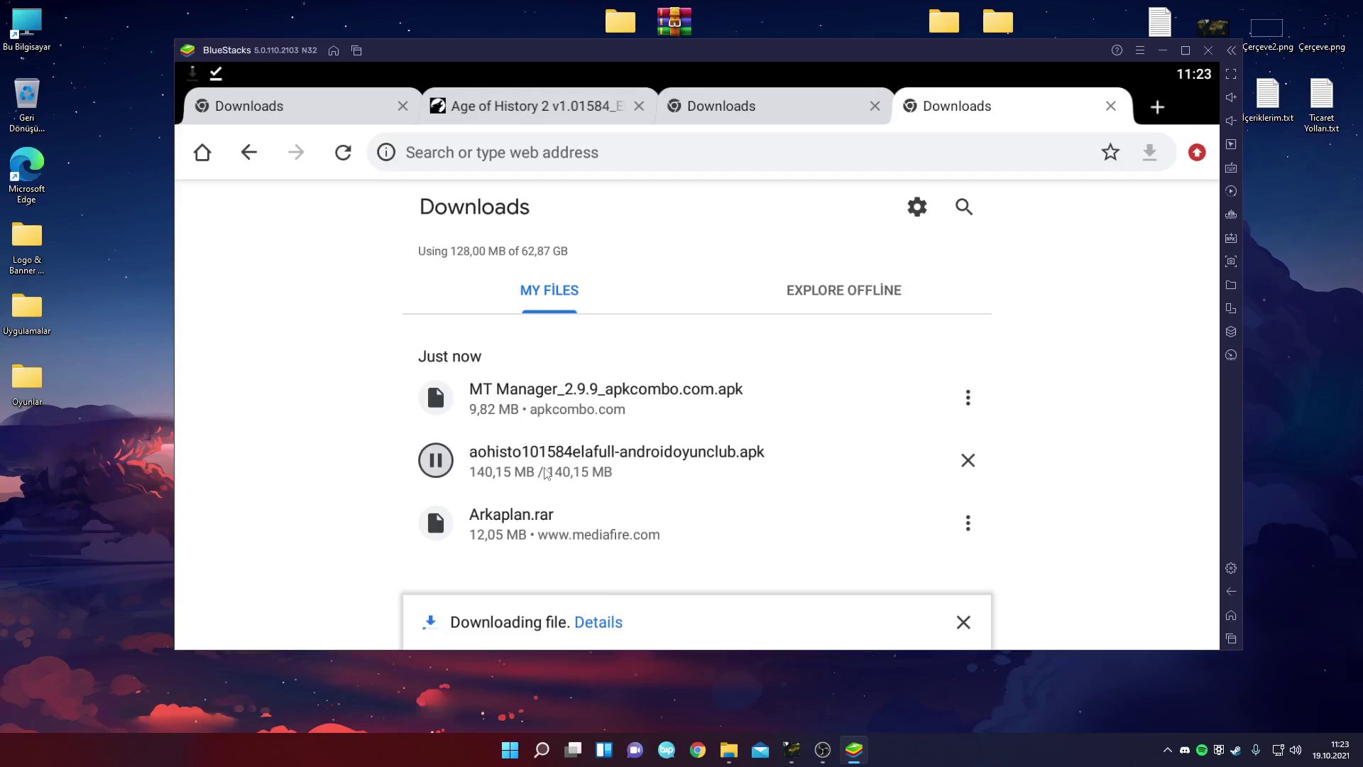
Switch to MT Manager and view the contents of aohisto101584elafull-androidoyunclub.apk from the Download folder
{"action": "left_click", "coordinate": [1231, 615]}
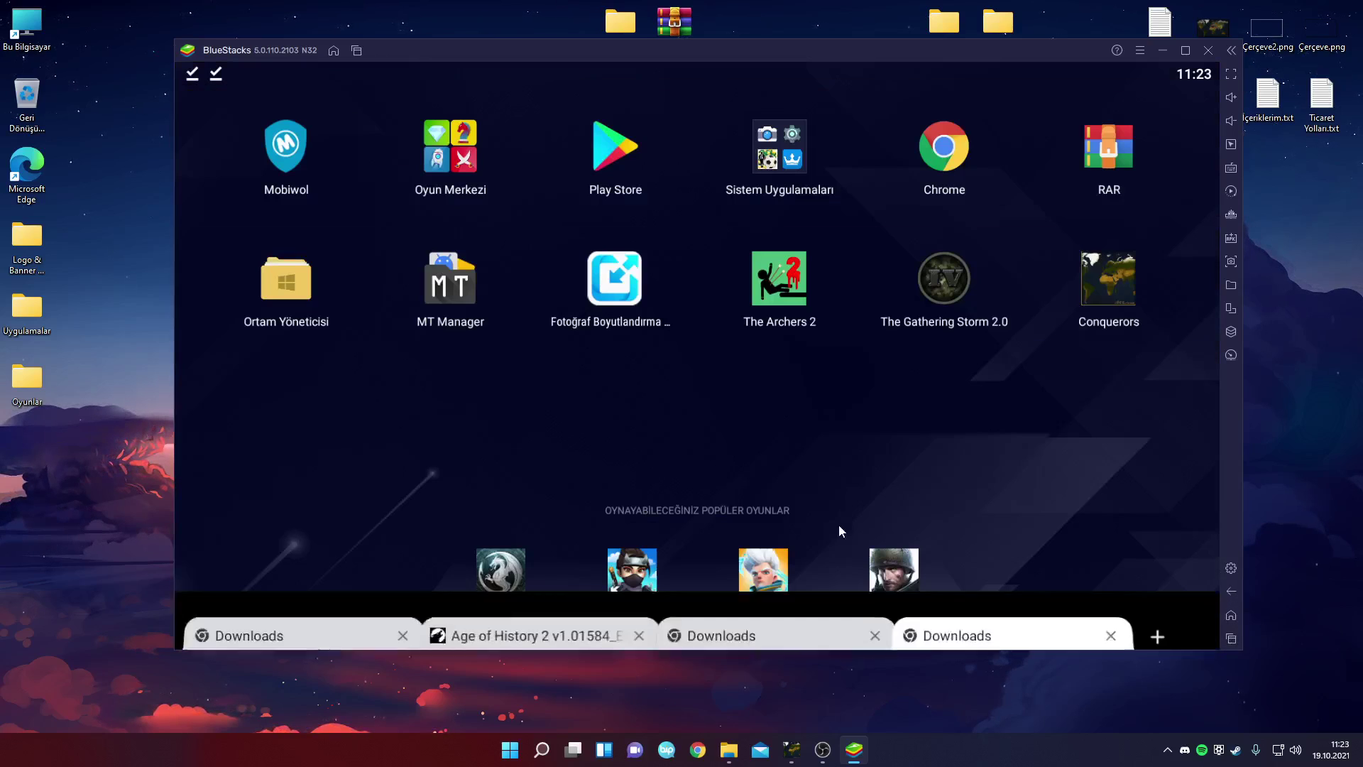
{"action": "left_click", "coordinate": [457, 300]}
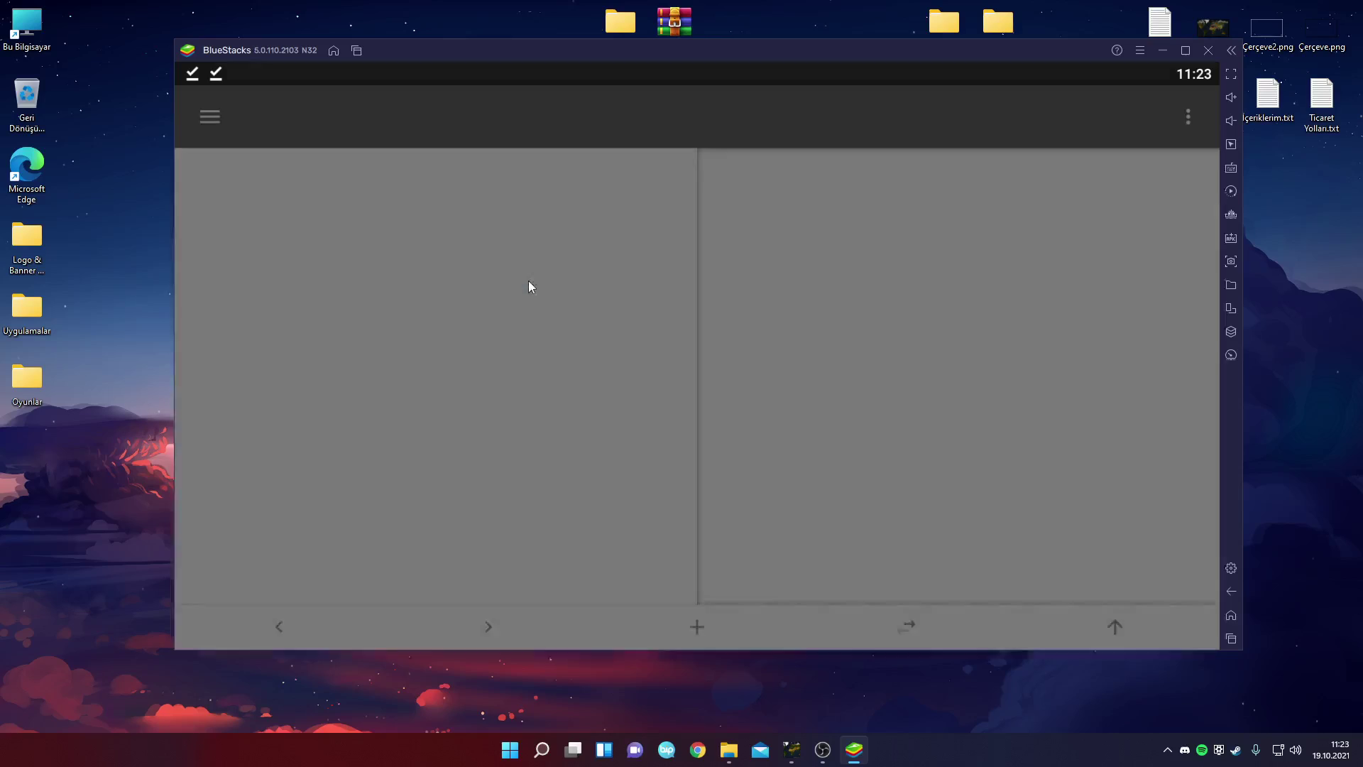
{"action": "left_click", "coordinate": [253, 368]}
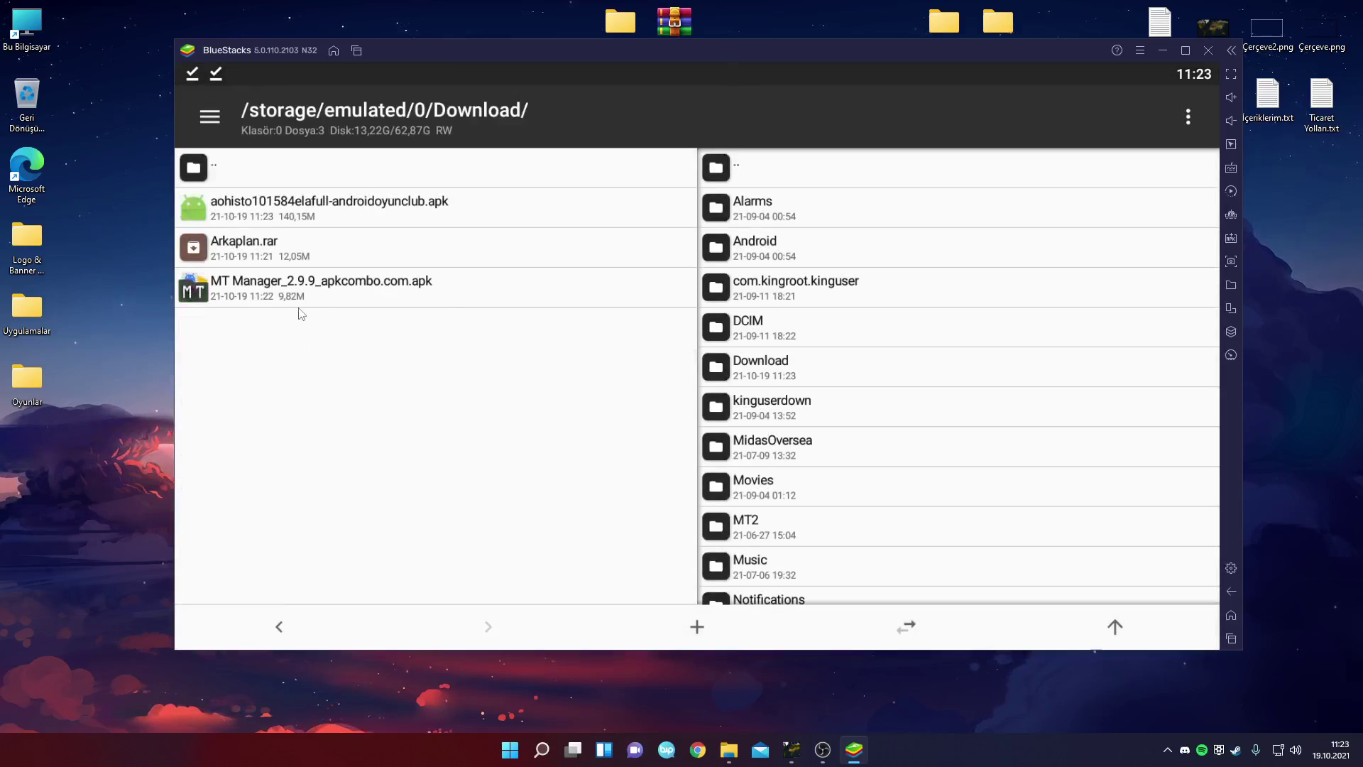
{"action": "left_click", "coordinate": [386, 214]}
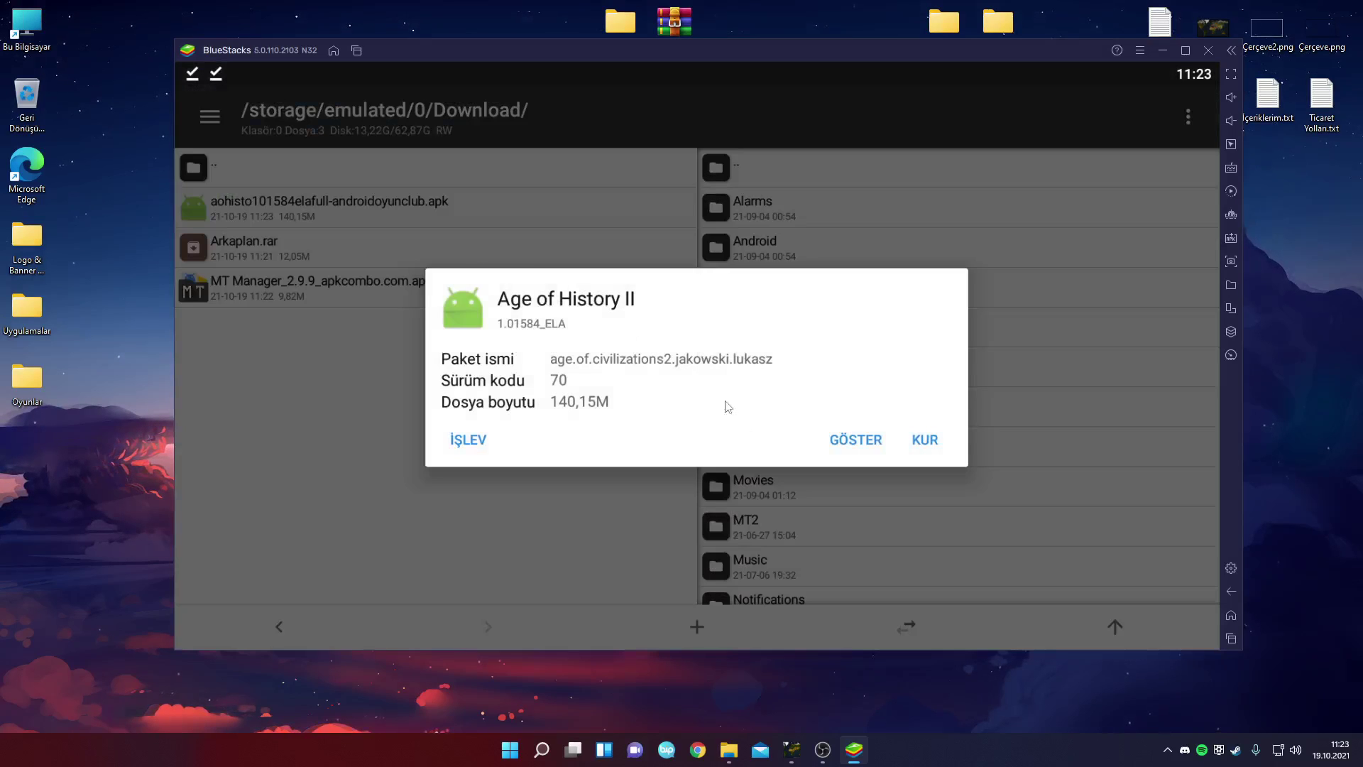
{"action": "left_click", "coordinate": [860, 440]}
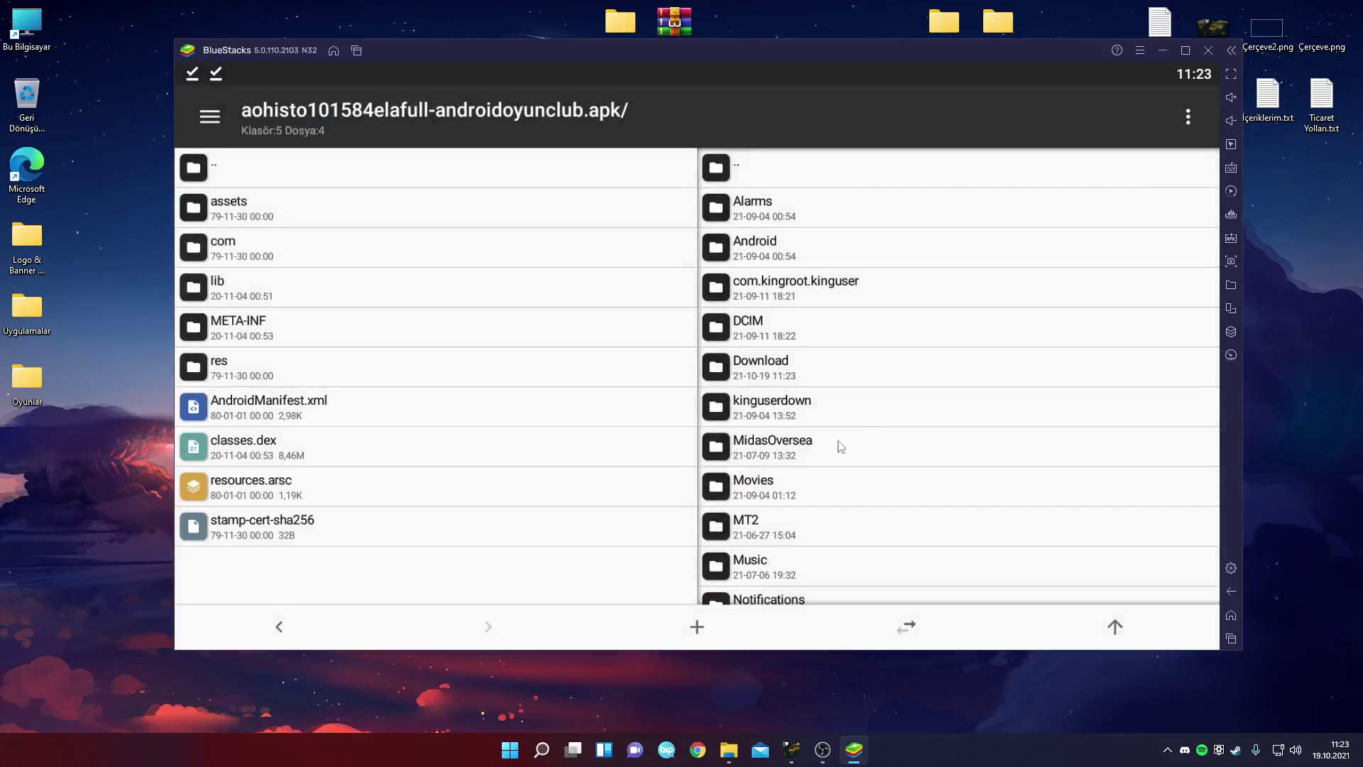
Browse inside the APK to its assets/map/backgrounds folder
{"action": "left_click", "coordinate": [354, 211]}
{"action": "left_click", "coordinate": [277, 170]}
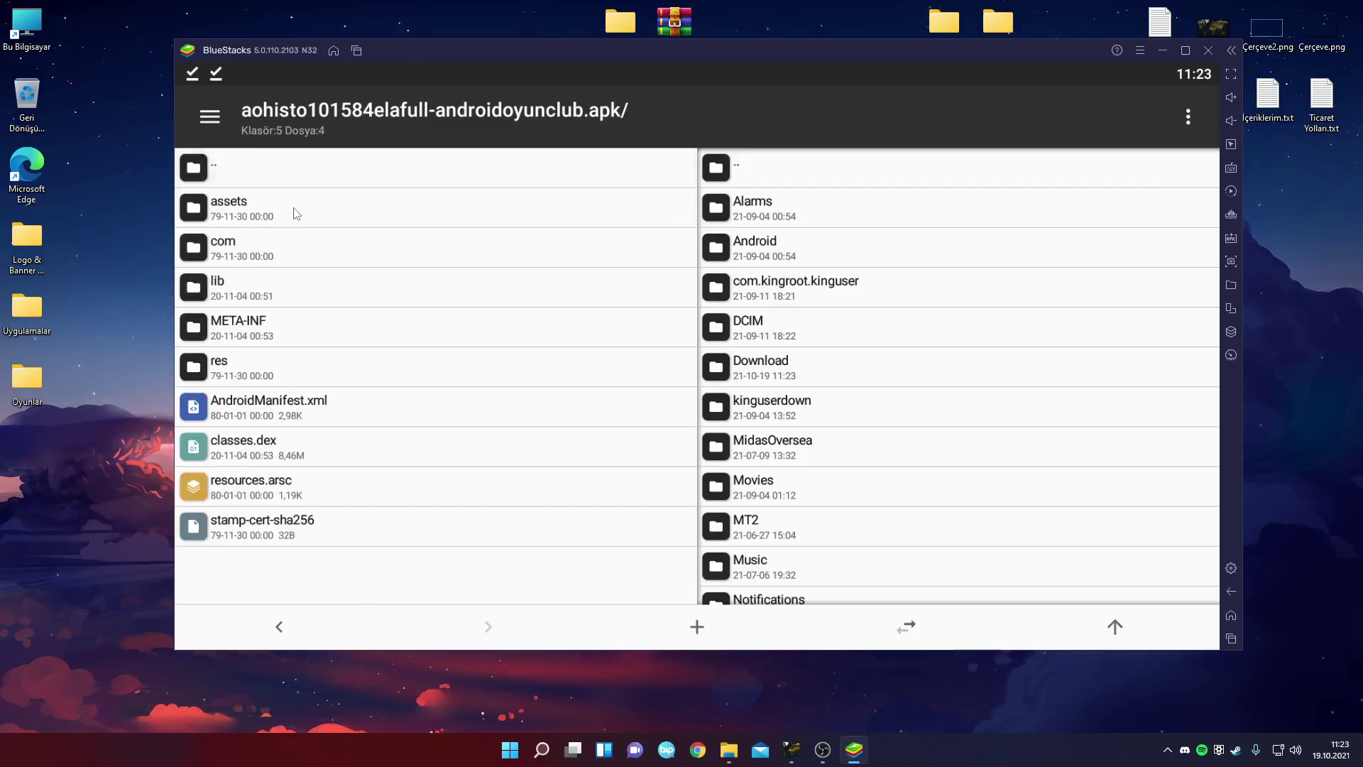
{"action": "left_click", "coordinate": [297, 213]}
{"action": "left_click", "coordinate": [277, 256]}
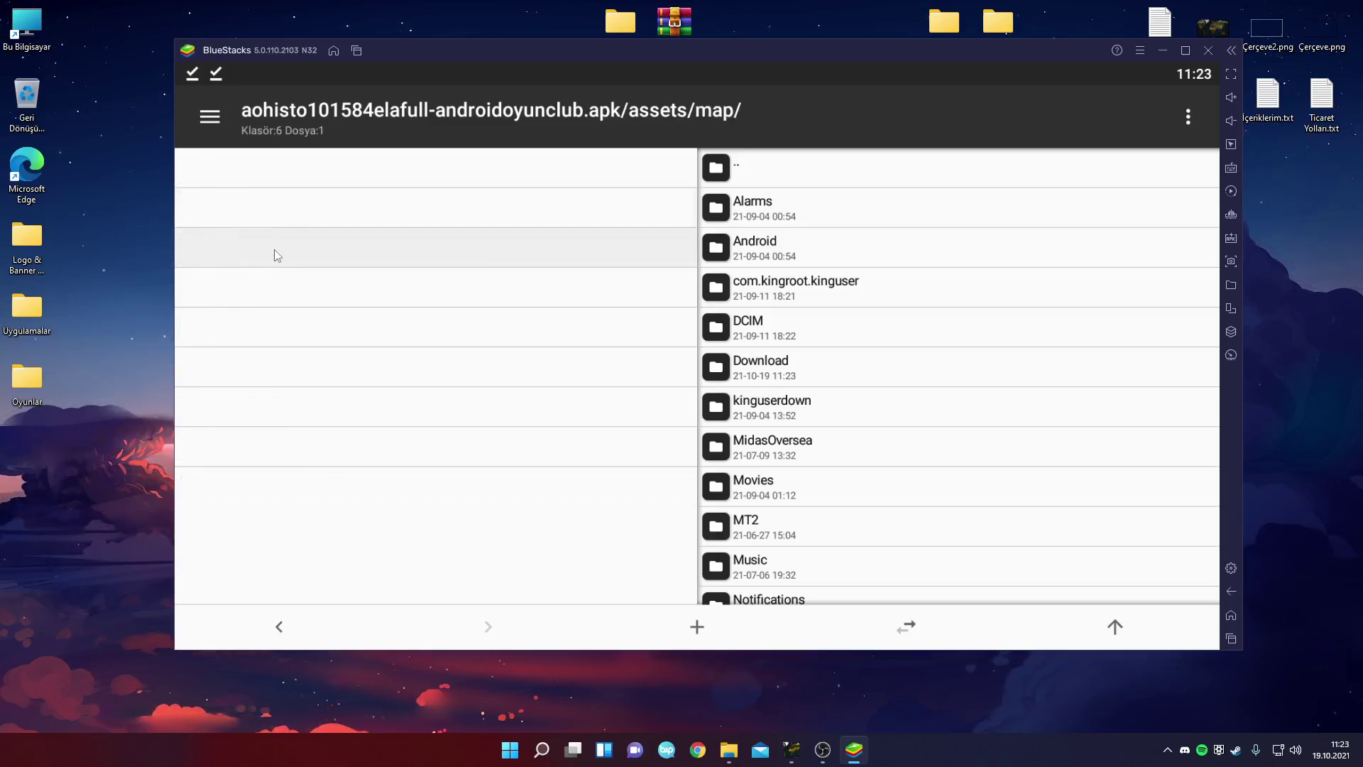
{"action": "left_click", "coordinate": [286, 218]}
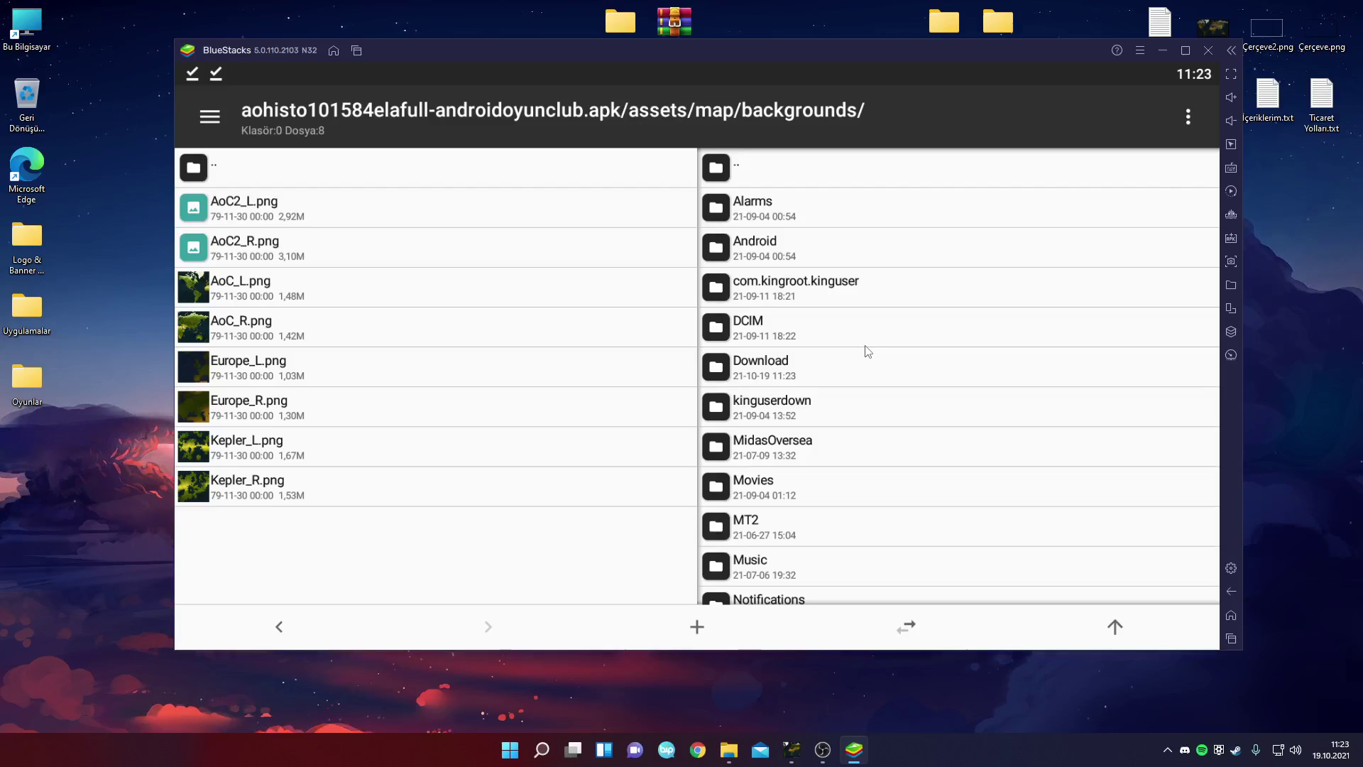
Switch to the RAR app and extract Arkaplan.rar from the Download folder into an Arkaplan folder, then return to Download
{"action": "left_click", "coordinate": [1232, 614]}
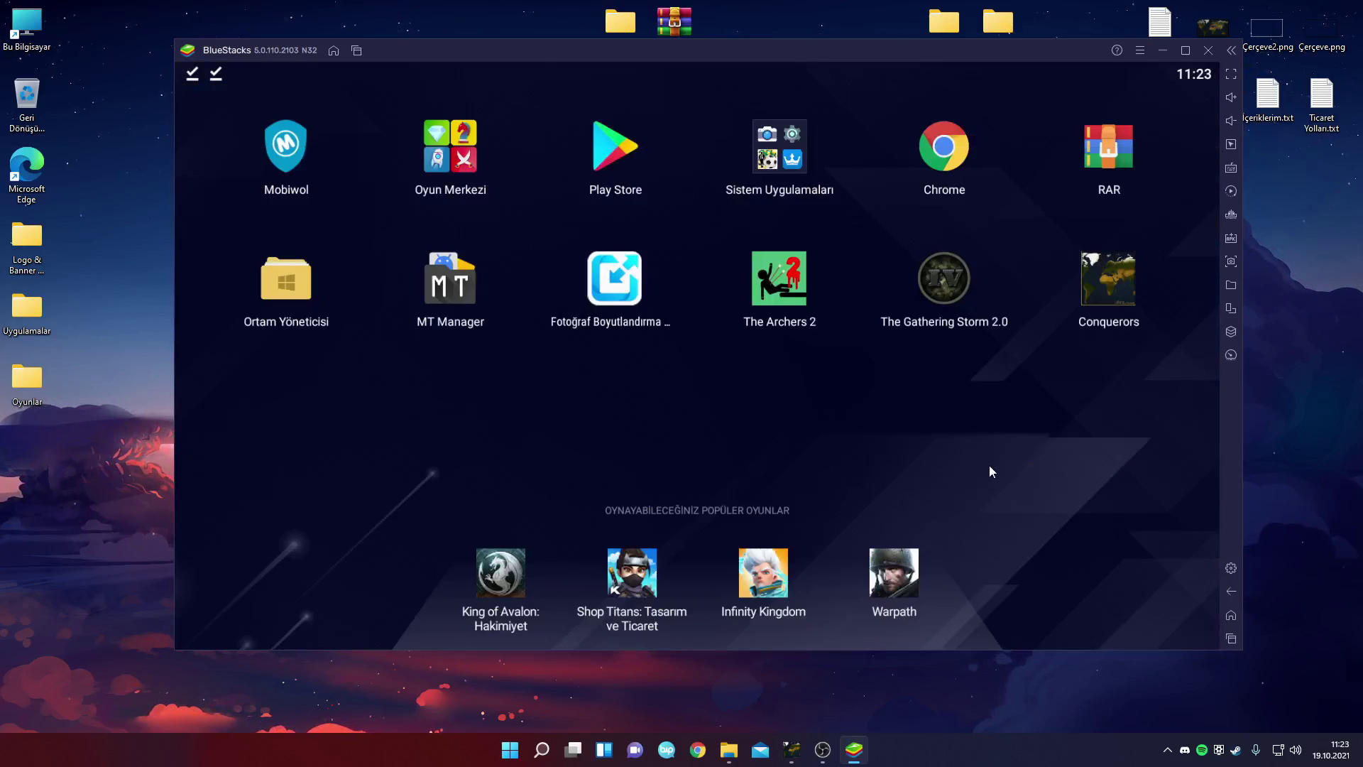
{"action": "left_click", "coordinate": [1124, 156]}
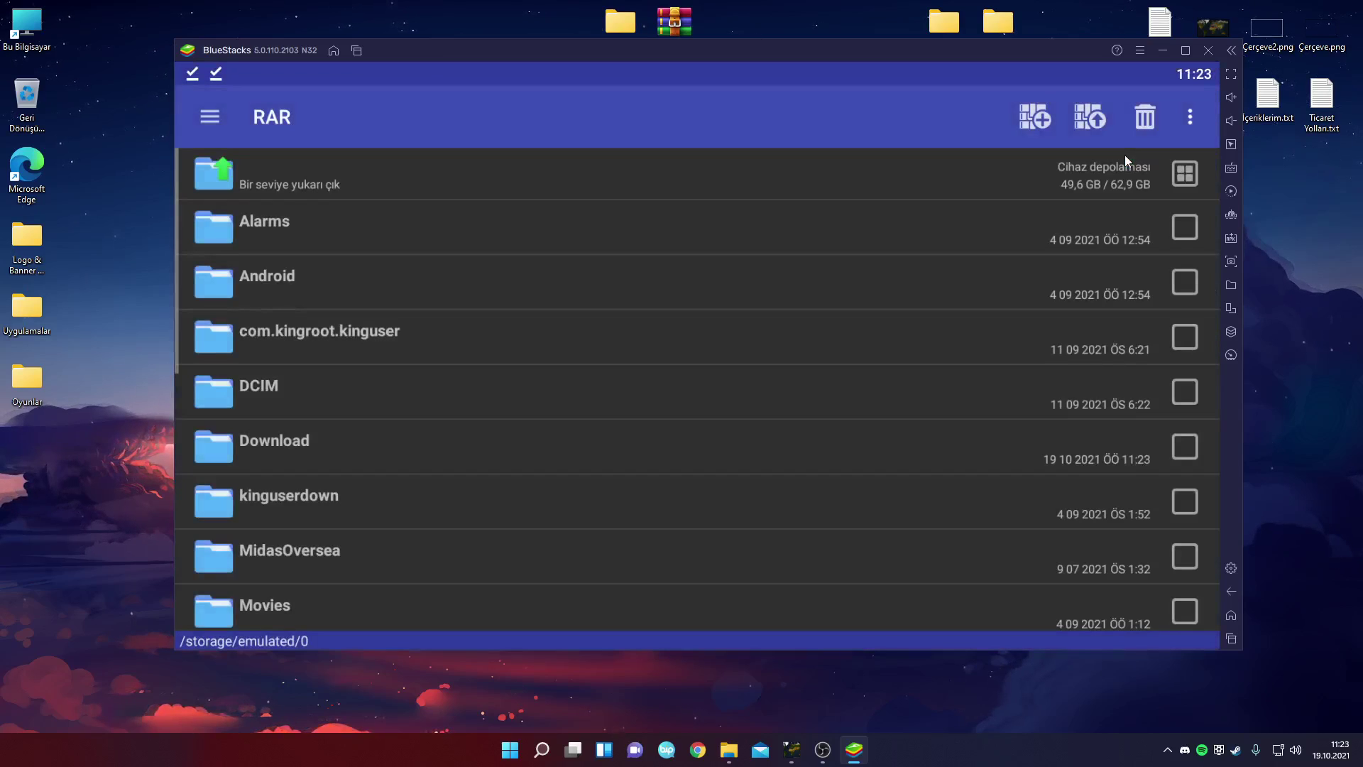
{"action": "left_click", "coordinate": [948, 444]}
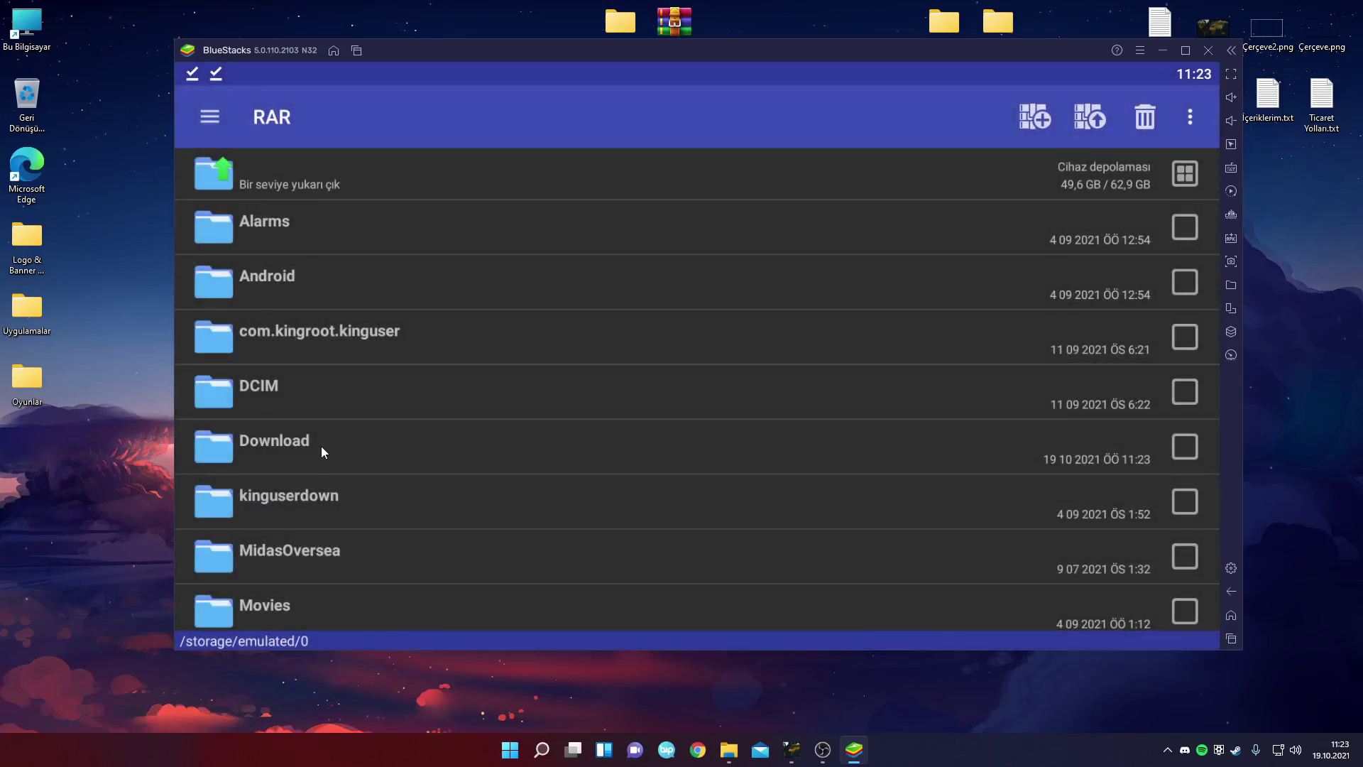
{"action": "left_click", "coordinate": [321, 443]}
{"action": "left_click", "coordinate": [283, 221]}
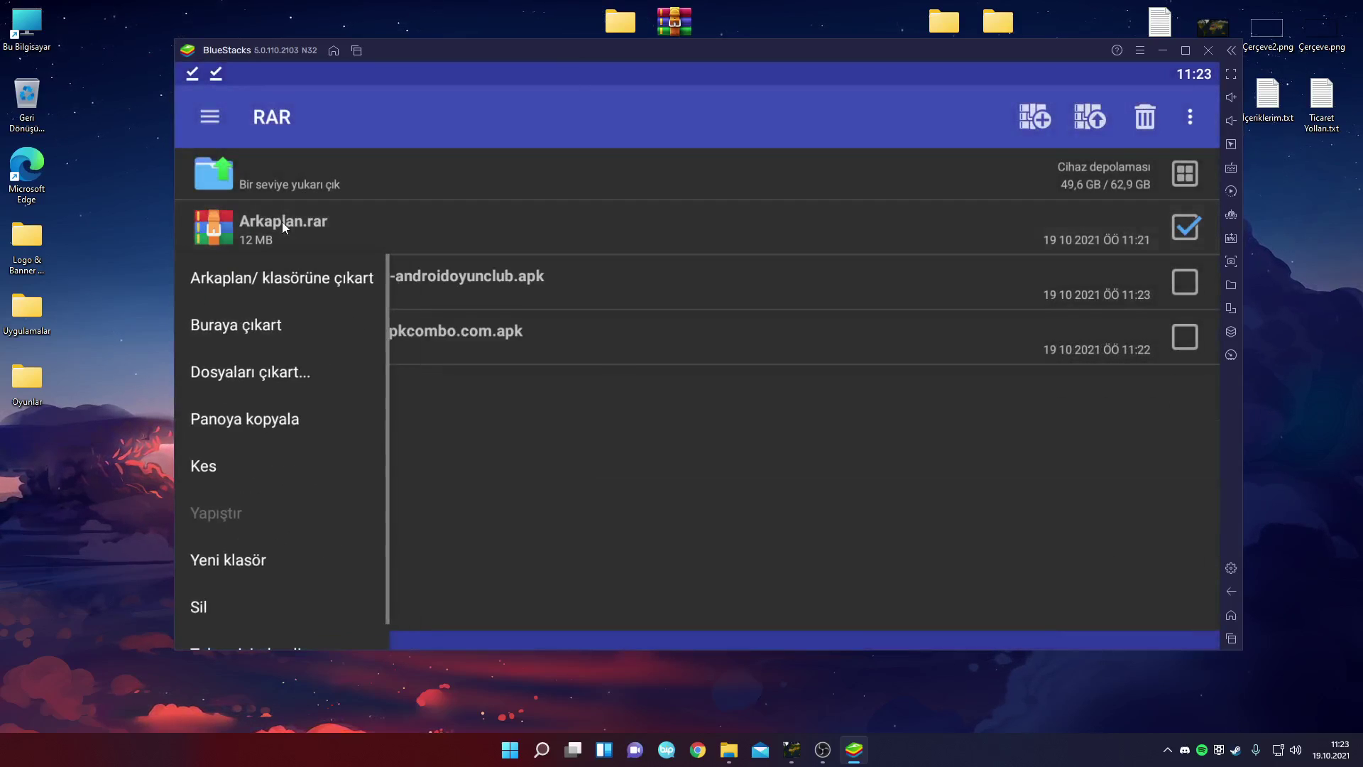
{"action": "left_click", "coordinate": [278, 283]}
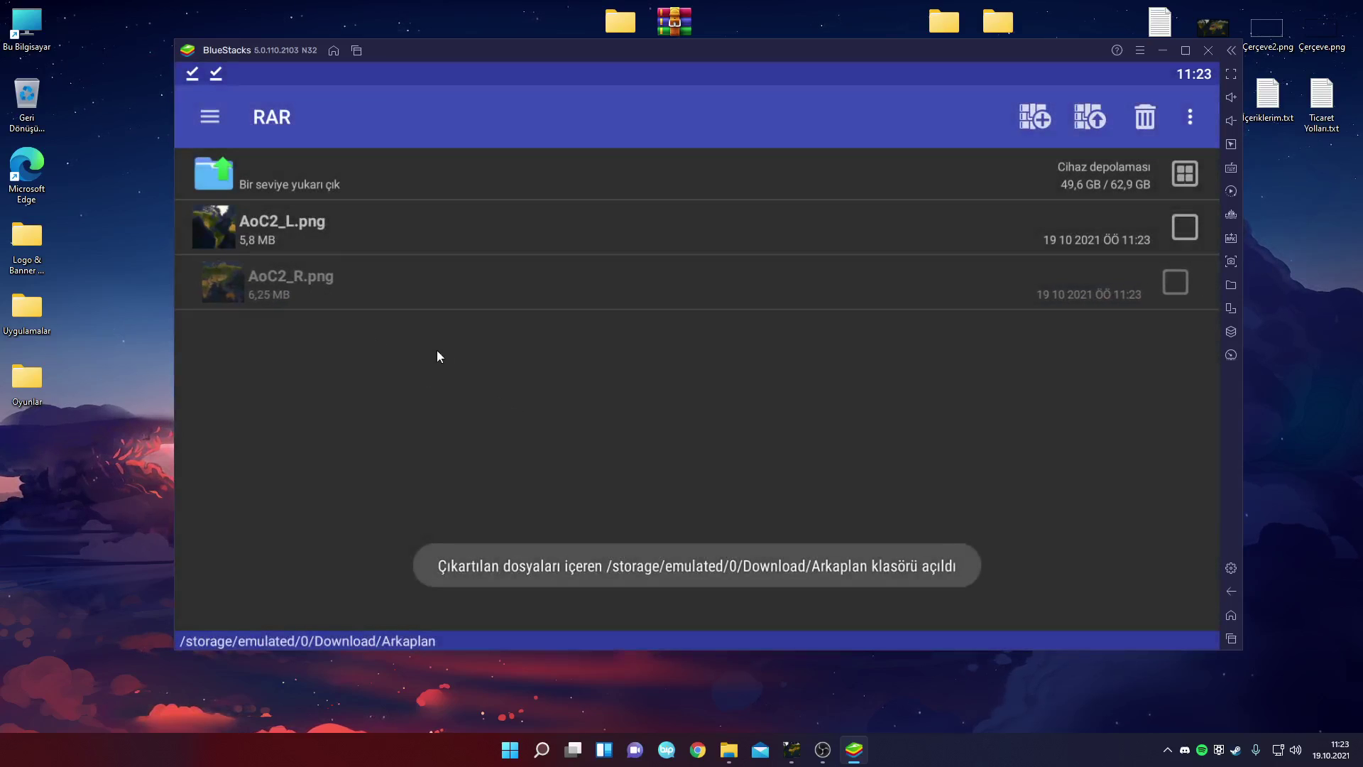
{"action": "left_click", "coordinate": [384, 180]}
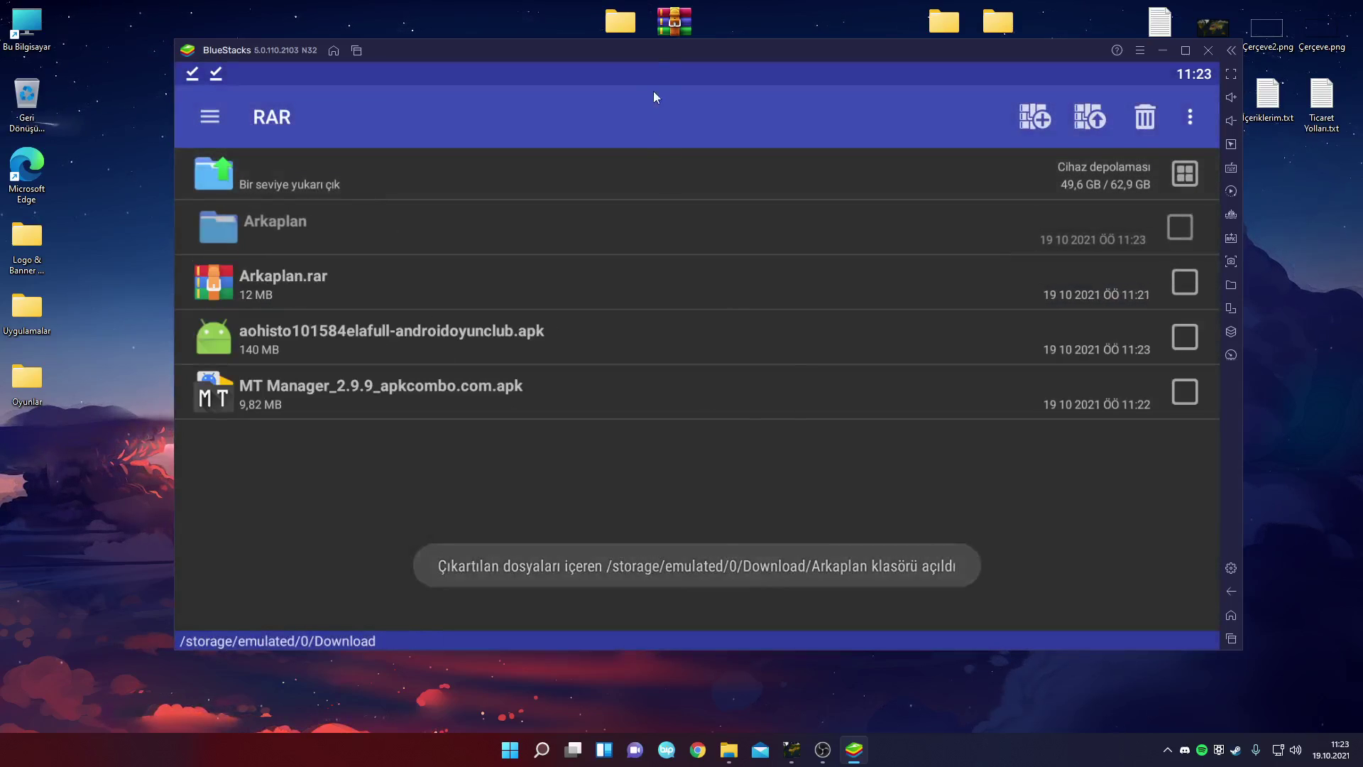
Switch back to MT Manager and open Download/Arkaplan in the pane beside the APK's backgrounds folder
{"action": "left_click", "coordinate": [1230, 638]}
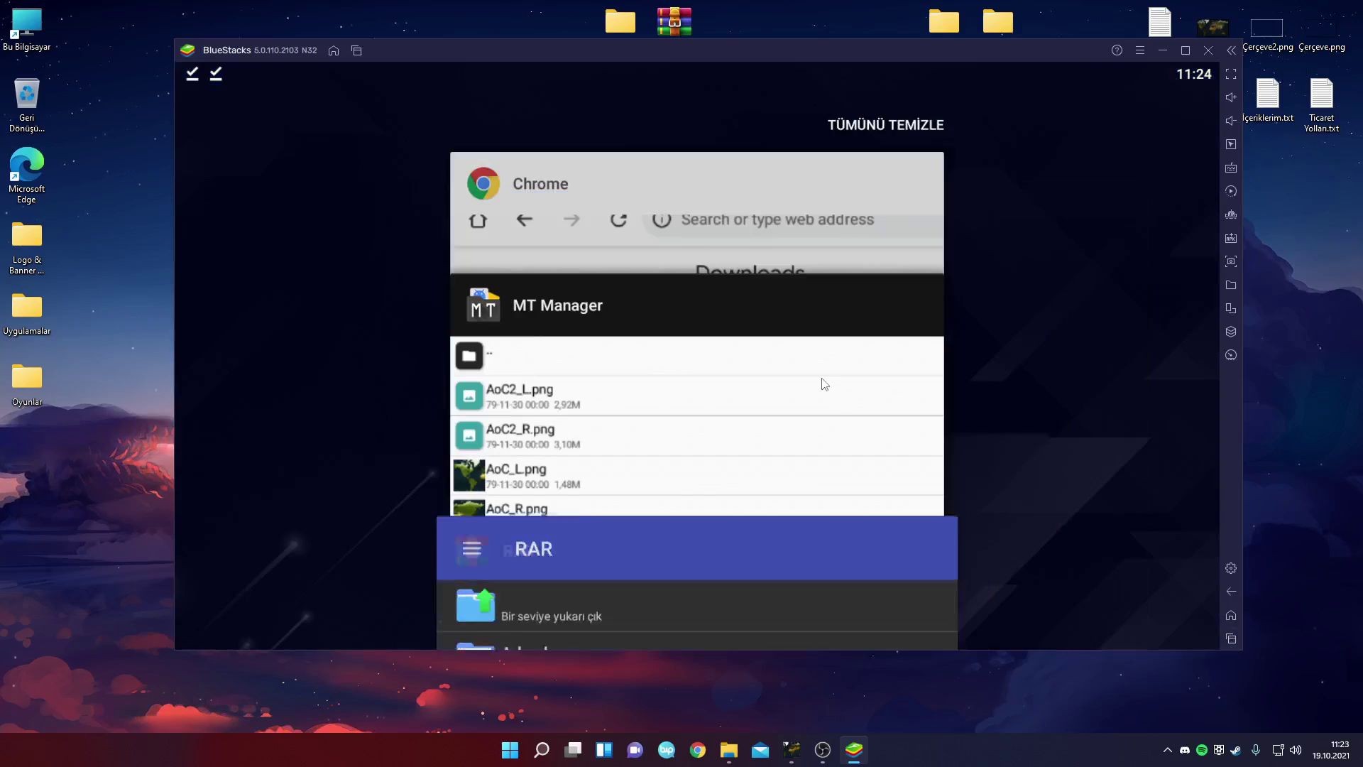
{"action": "left_click", "coordinate": [675, 570]}
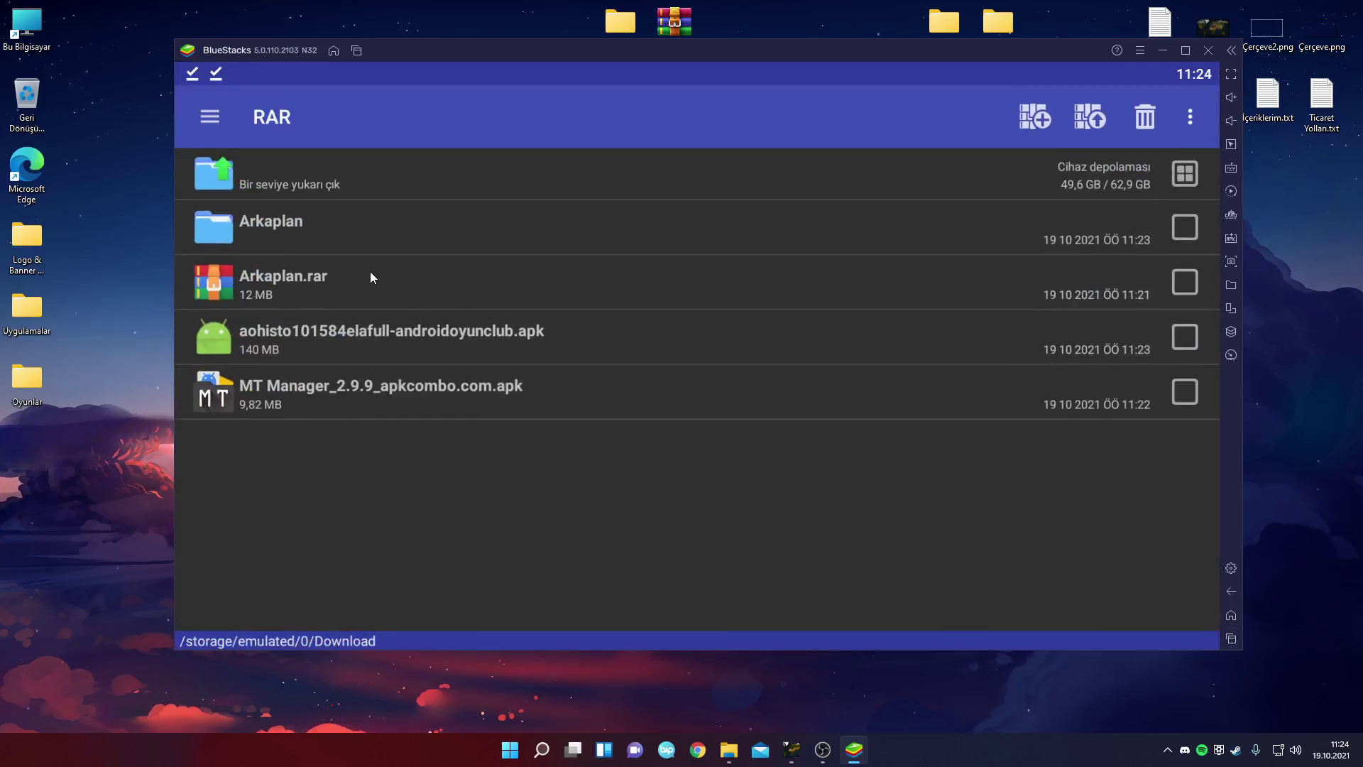
{"action": "left_click", "coordinate": [1224, 641]}
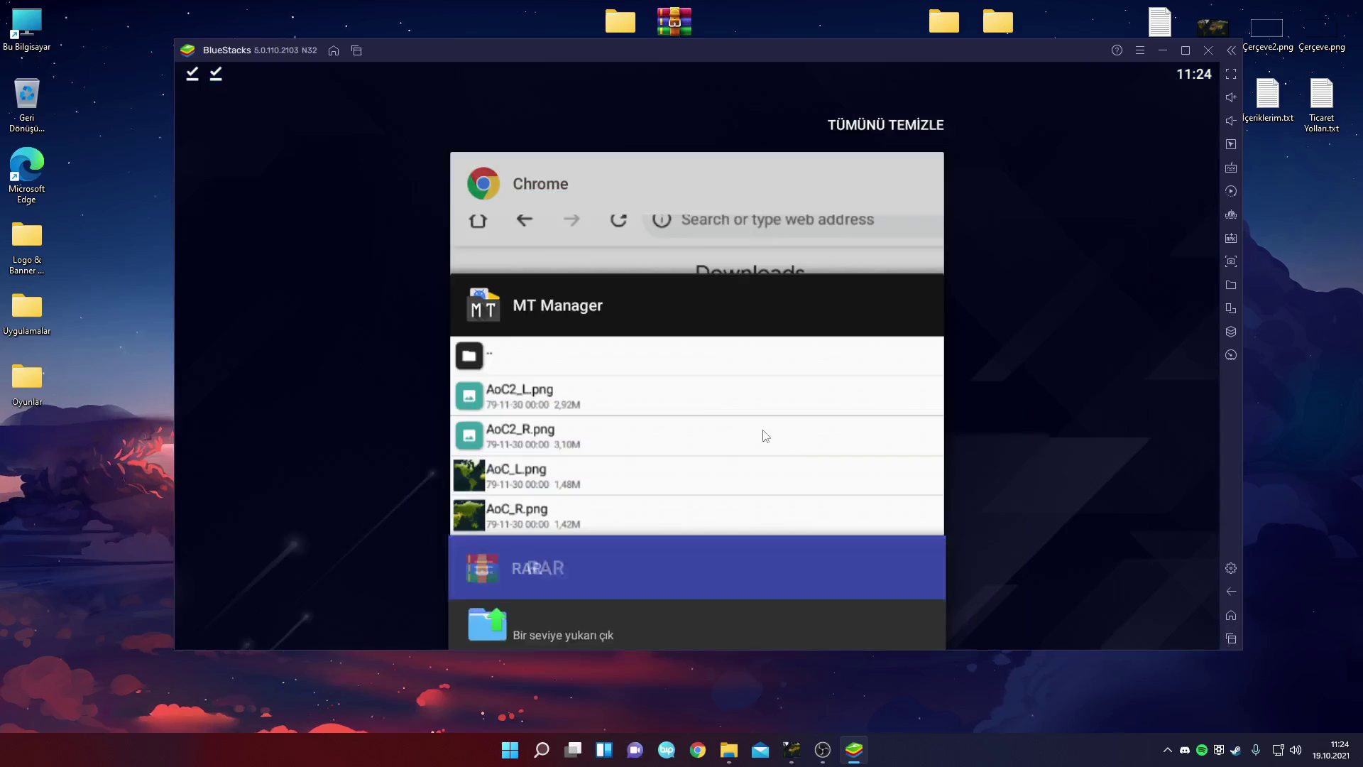
{"action": "left_click", "coordinate": [705, 392]}
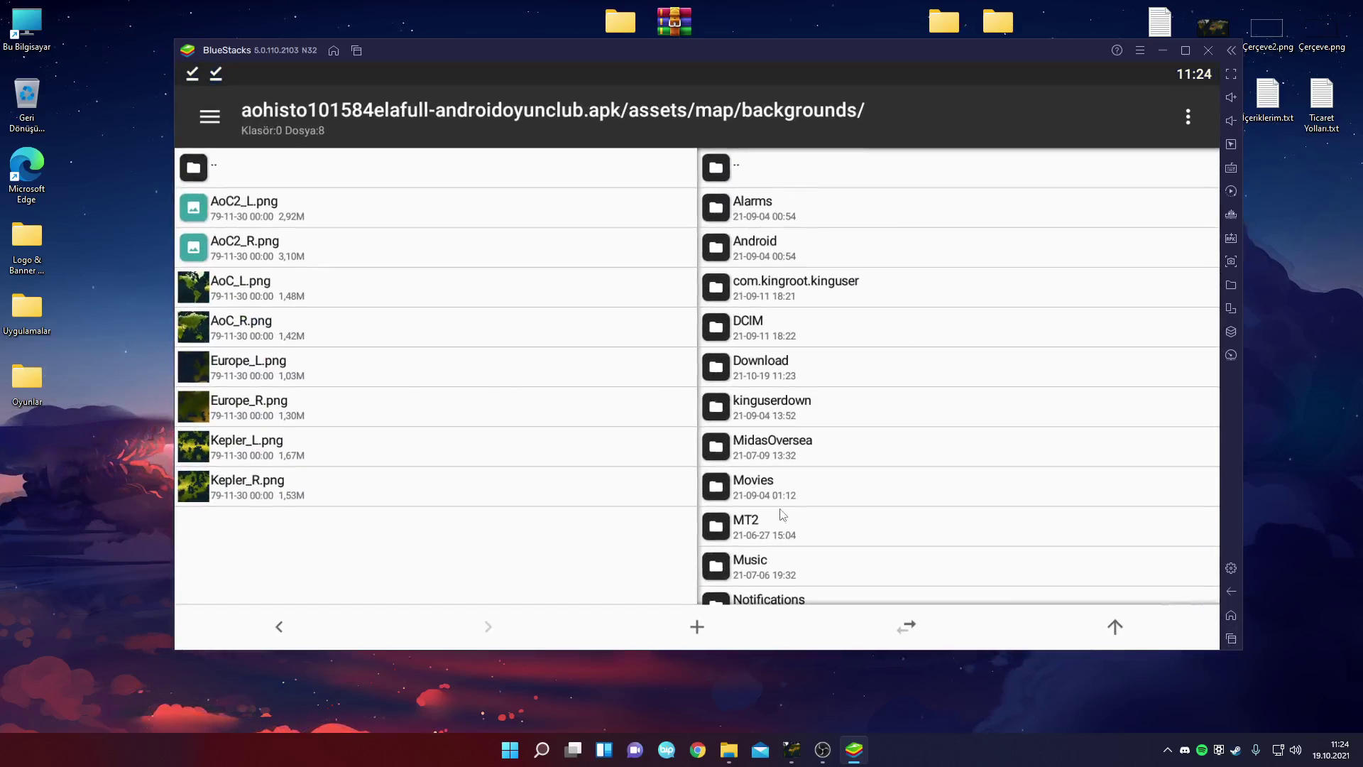
{"action": "scroll", "coordinate": [781, 514], "scroll_direction": "down", "scroll_amount": 2}
{"action": "left_click", "coordinate": [800, 287]}
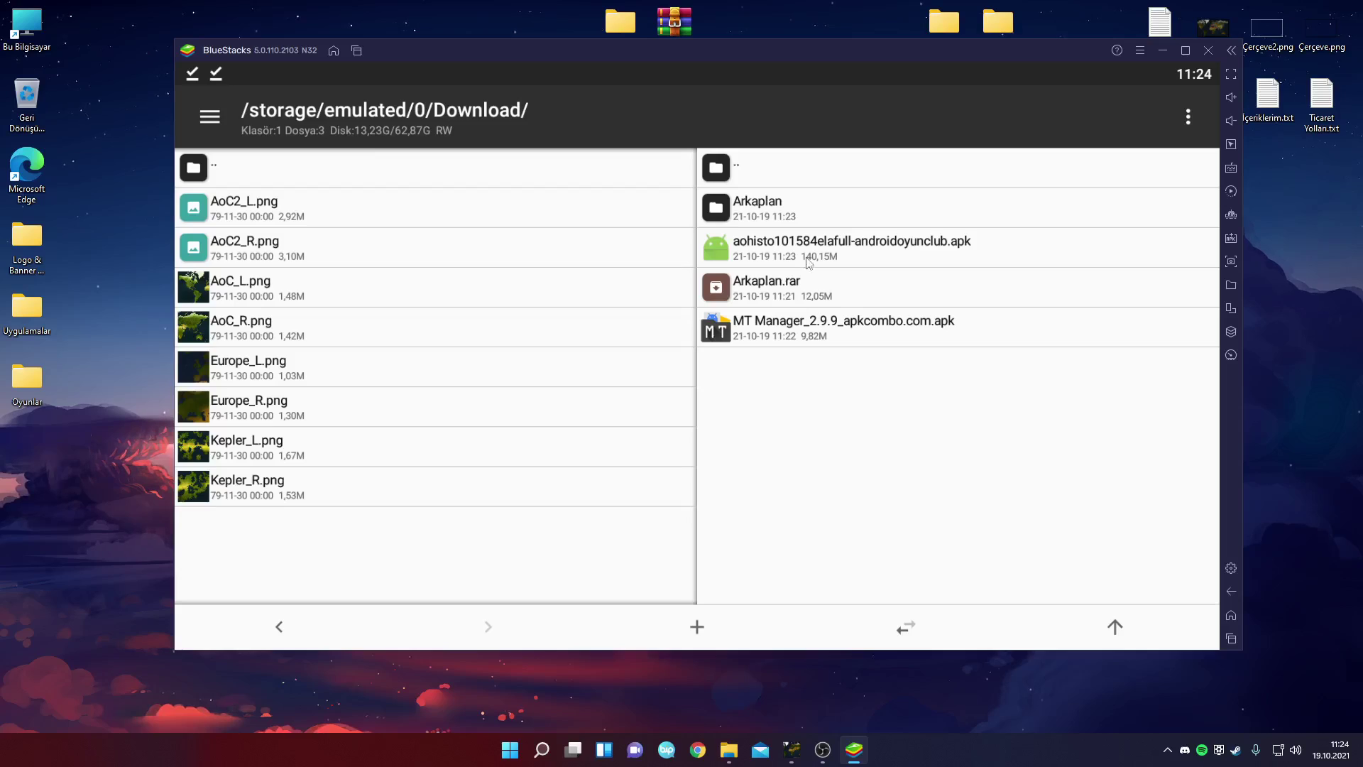
{"action": "left_click", "coordinate": [800, 215]}
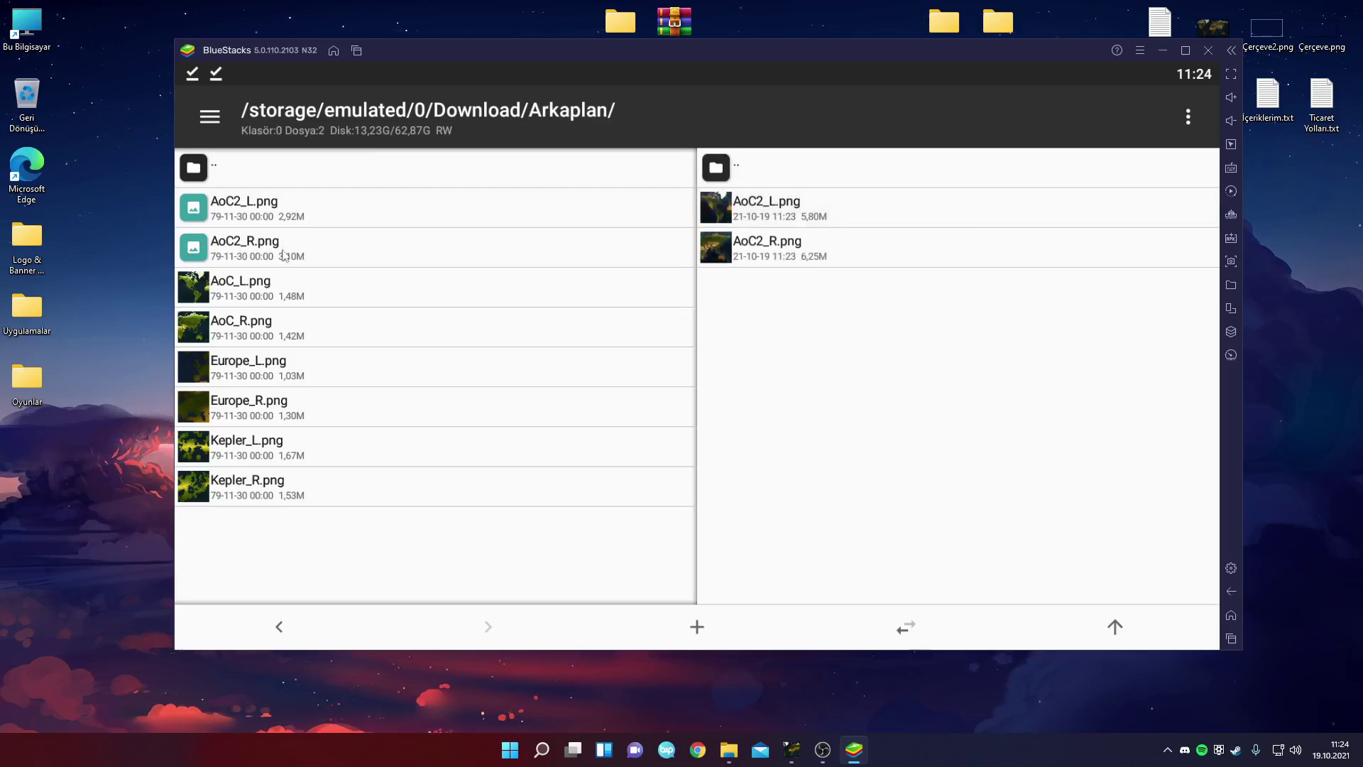
Add AoC2_L.png and AoC2_R.png from Arkaplan to the APK's backgrounds folder, using APK mode and replacing all existing copies
{"action": "left_click", "coordinate": [751, 216]}
{"action": "left_click", "coordinate": [751, 247]}
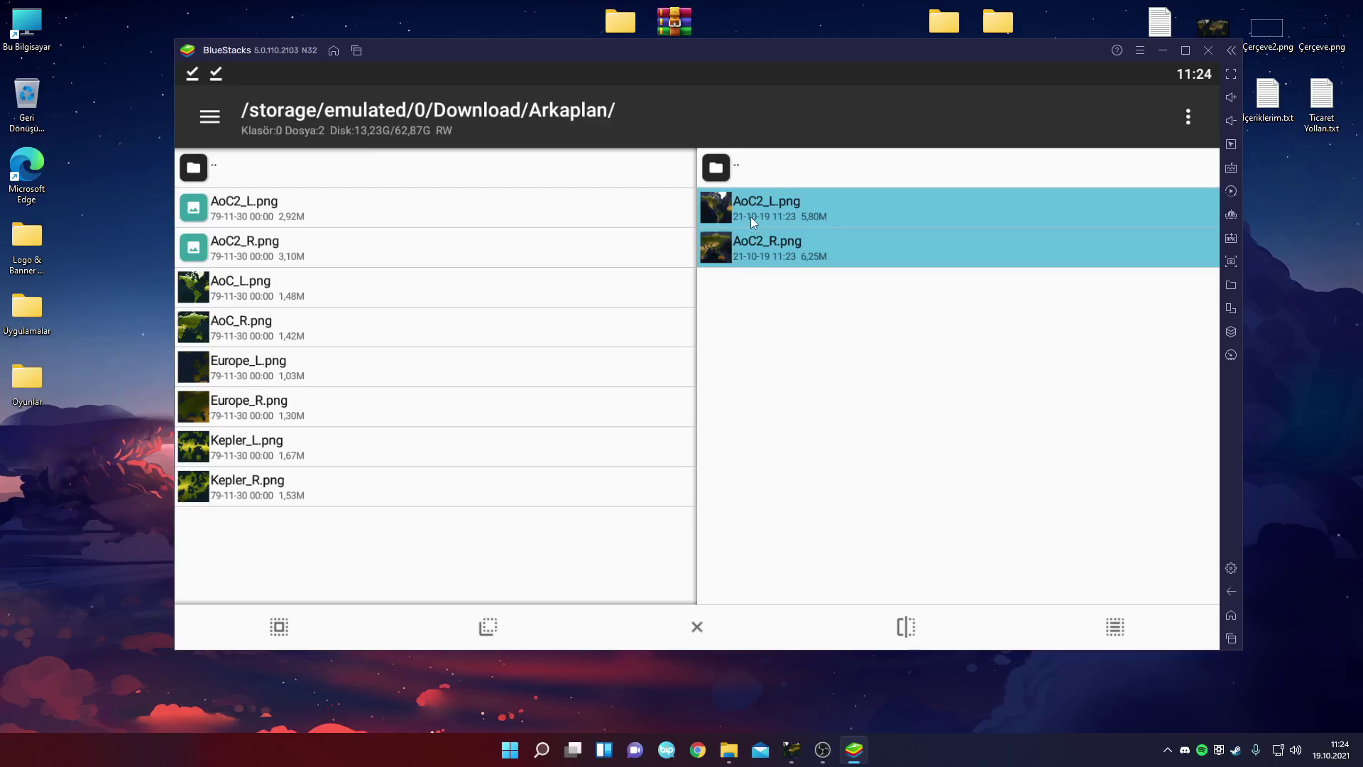
{"action": "right_click", "coordinate": [751, 216]}
{"action": "left_click", "coordinate": [576, 279]}
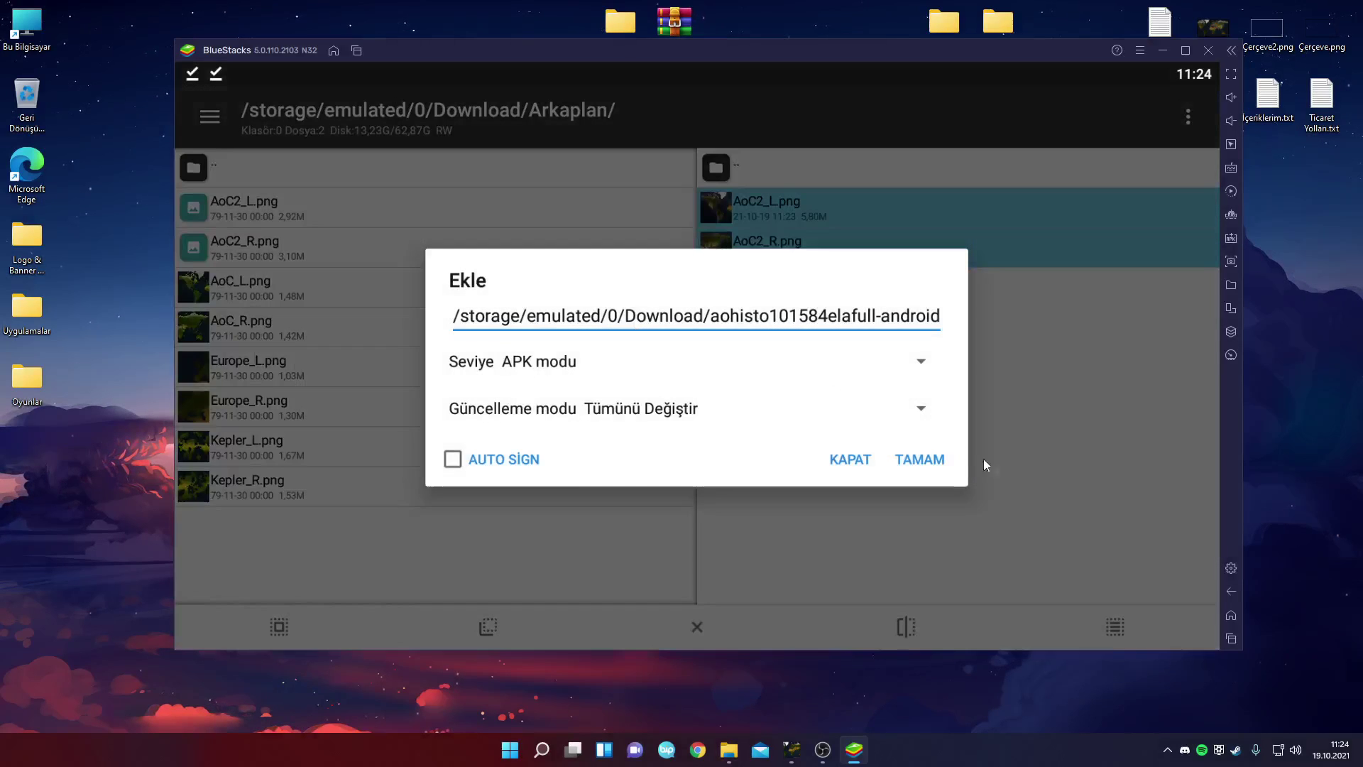
{"action": "left_click", "coordinate": [926, 462]}
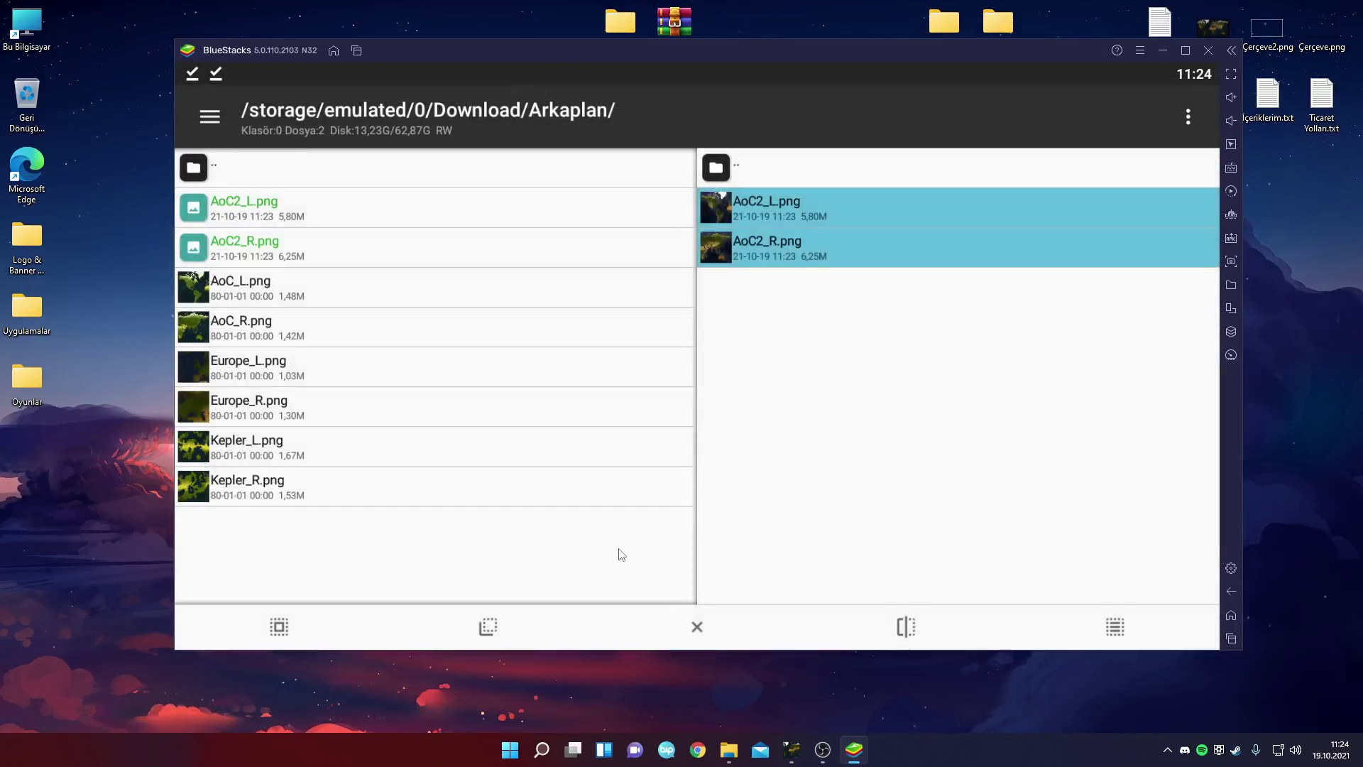
Preview the replaced AoC2_L.png inside the APK's backgrounds folder and return to the file list
{"action": "left_click", "coordinate": [621, 554]}
{"action": "left_click", "coordinate": [299, 217]}
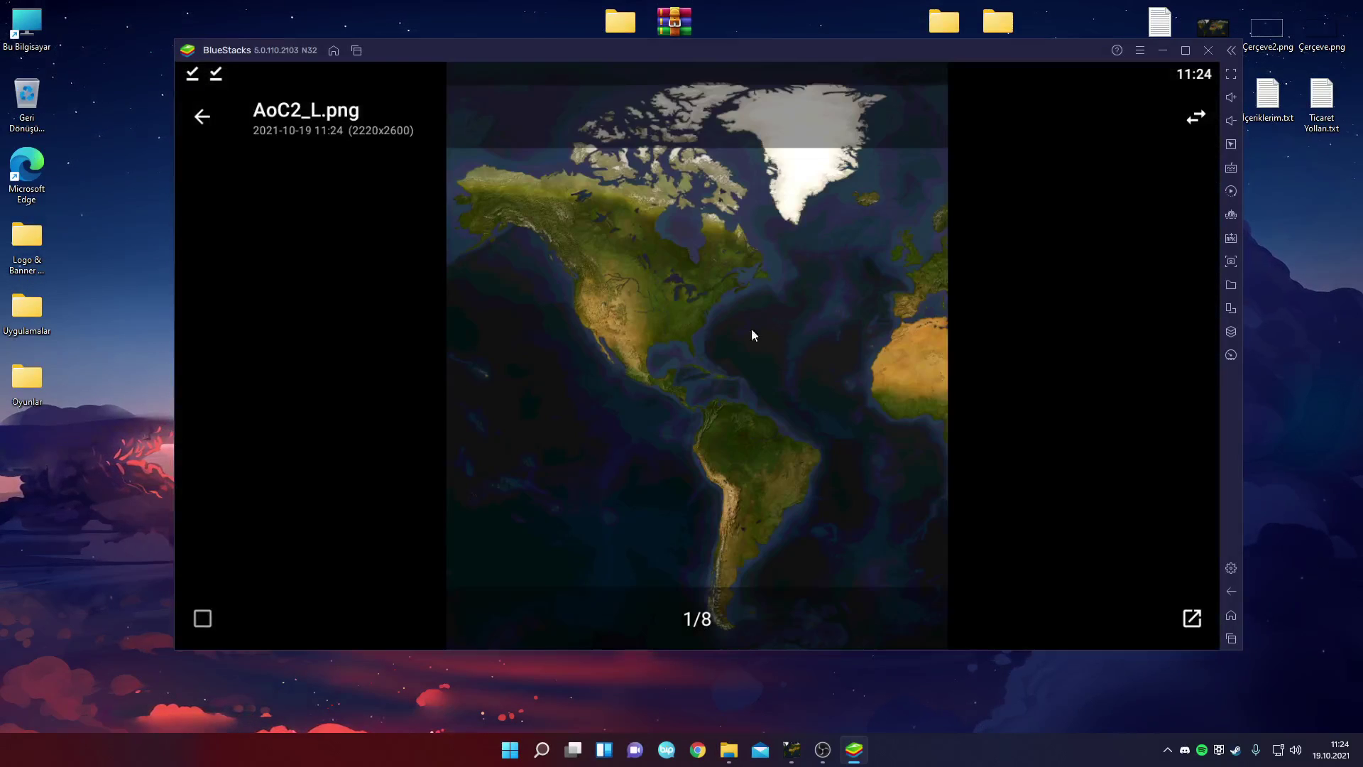
{"action": "left_click", "coordinate": [1230, 591]}
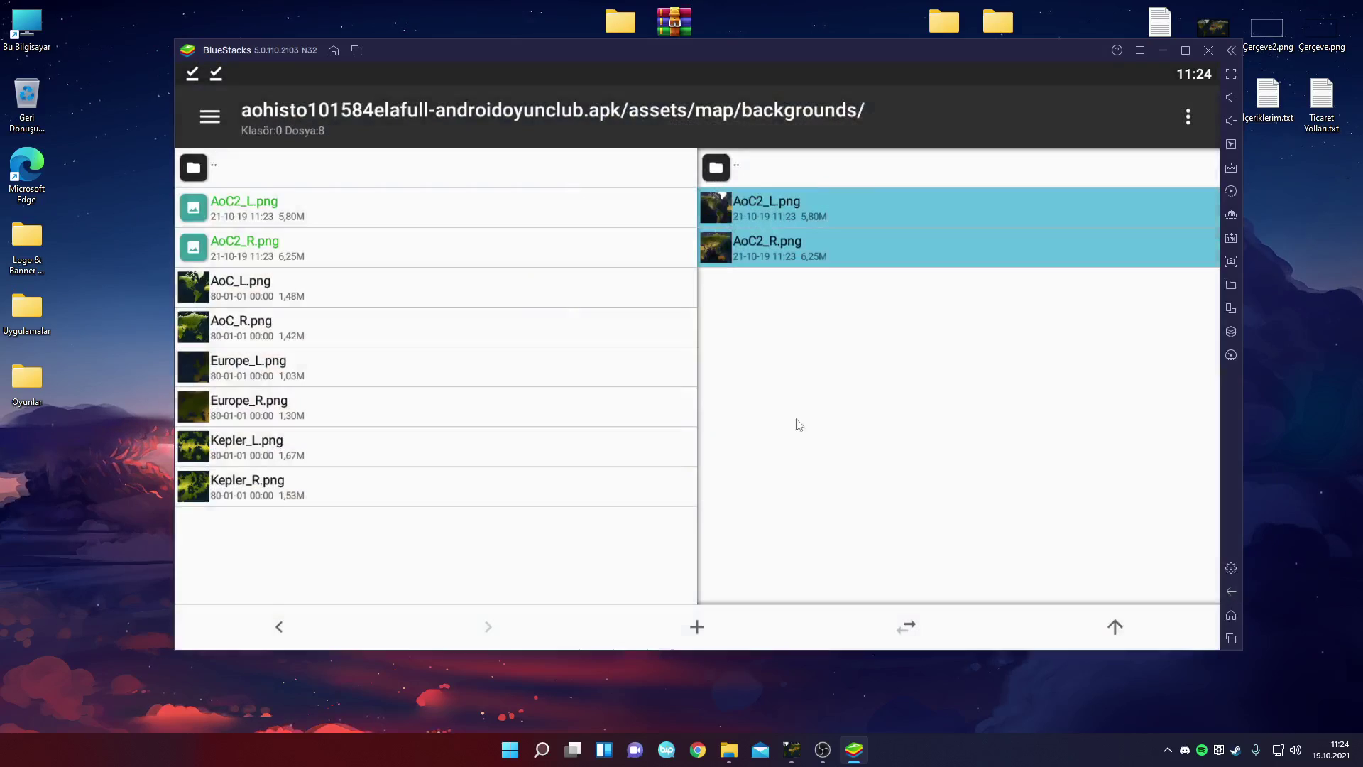
Go back up to the Download folder and sign the modified aohisto101584elafull-androidoyunclub.apk with the default signing key
{"action": "left_click", "coordinate": [380, 169]}
{"action": "left_click", "coordinate": [380, 169]}
{"action": "left_click", "coordinate": [380, 169]}
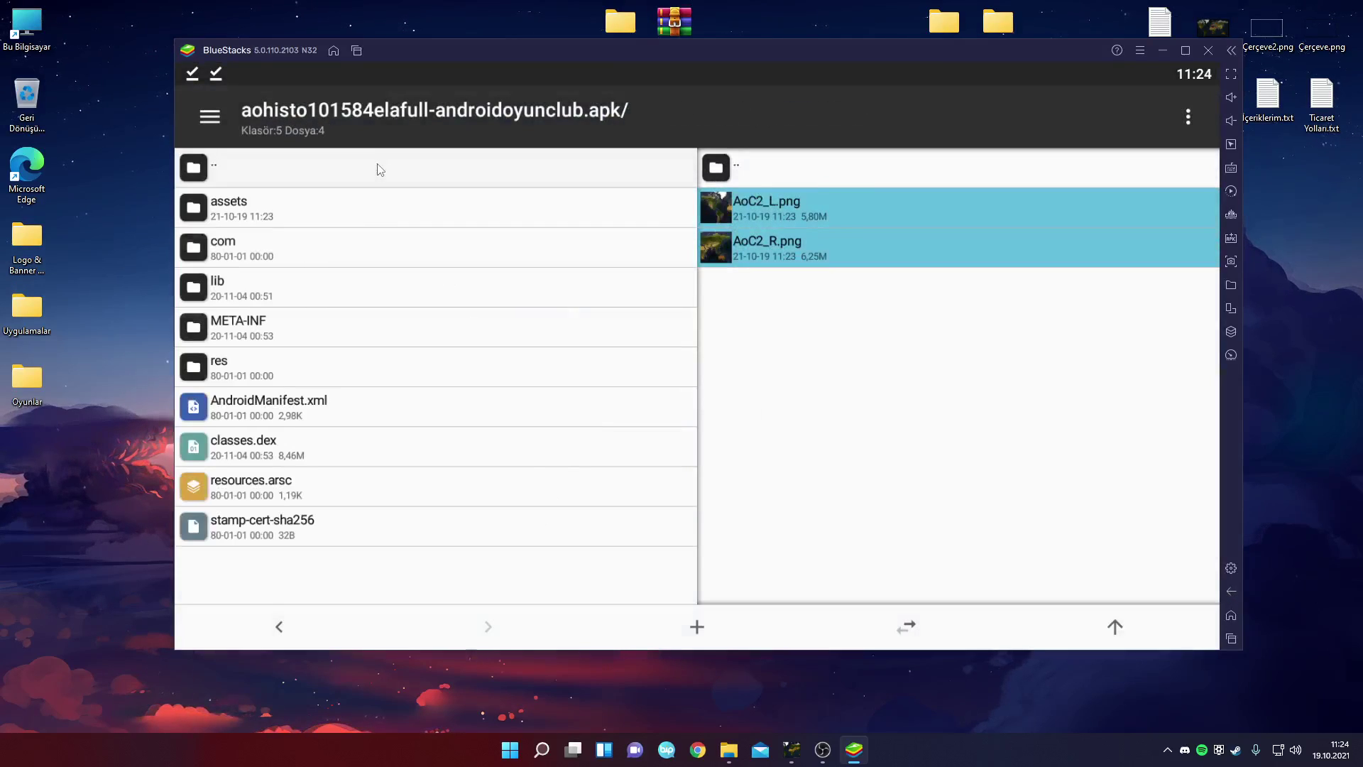
{"action": "left_click", "coordinate": [380, 169]}
{"action": "left_click", "coordinate": [317, 256]}
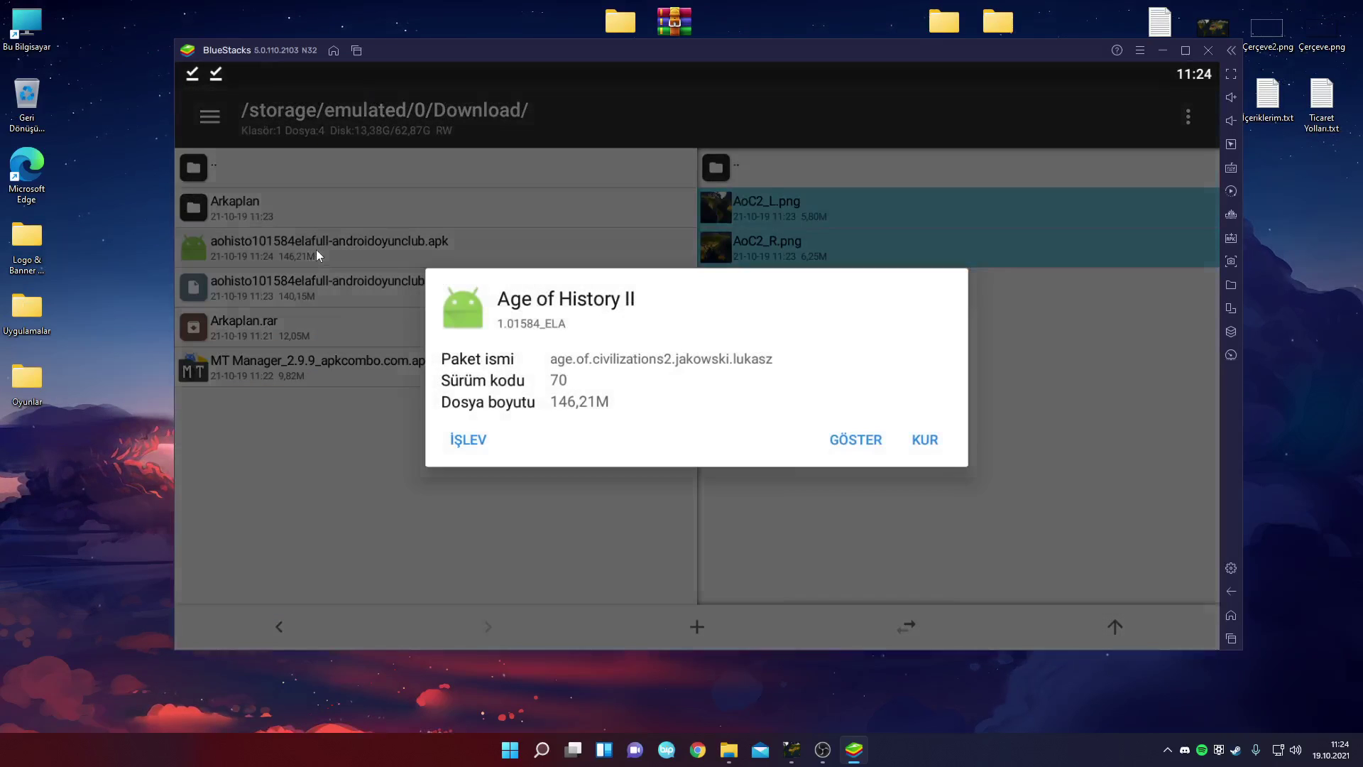
{"action": "left_click", "coordinate": [458, 436]}
{"action": "left_click", "coordinate": [552, 237]}
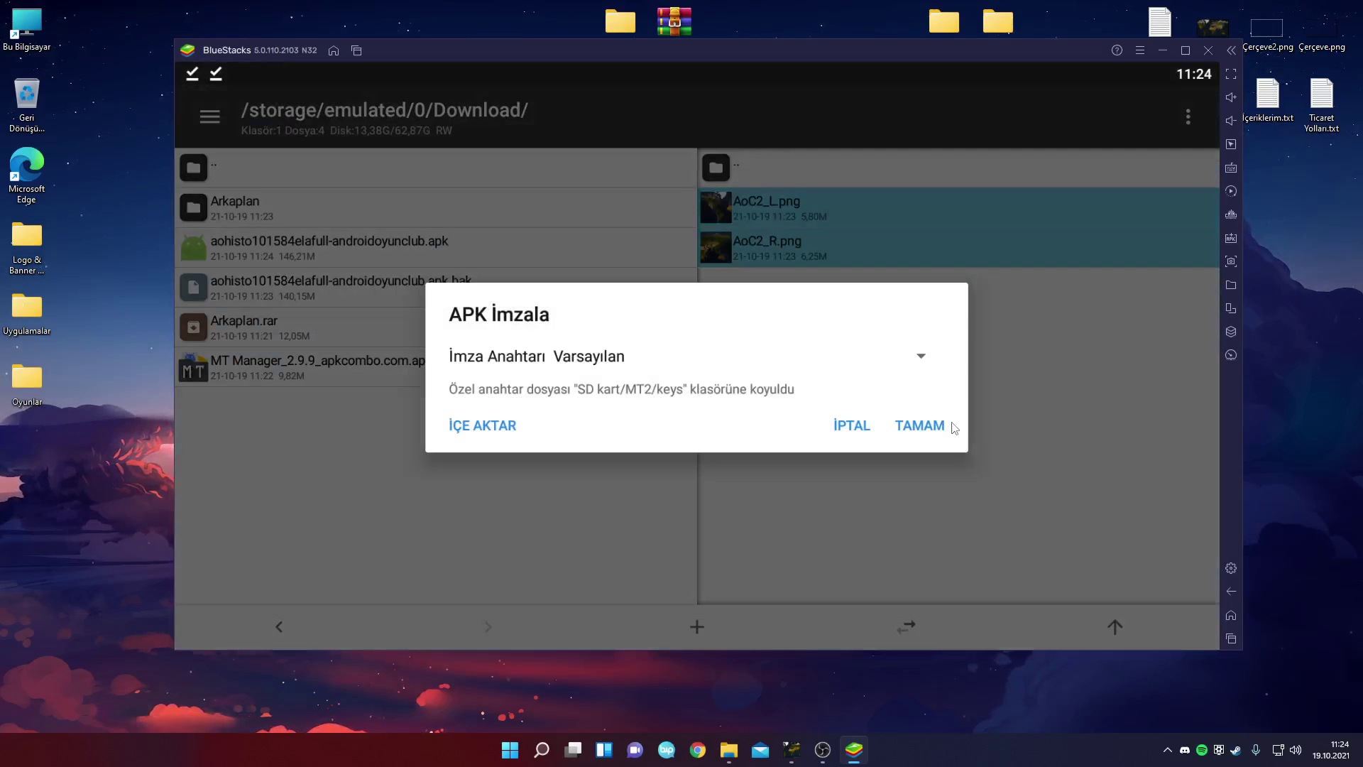
{"action": "left_click", "coordinate": [927, 432]}
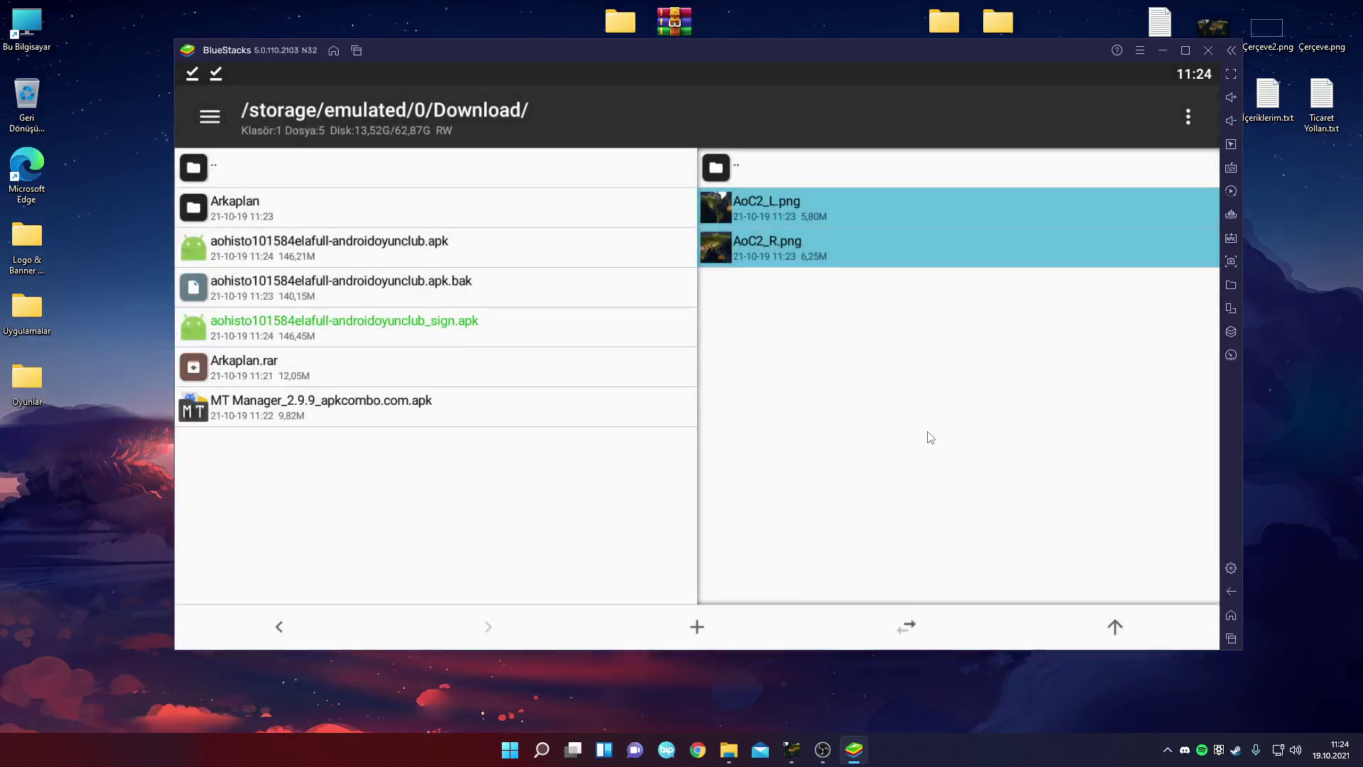
Install the signed aohisto101584elafull-androidoyunclub_sign.apk from the Download folder and launch Age of History II
{"action": "left_click", "coordinate": [467, 333]}
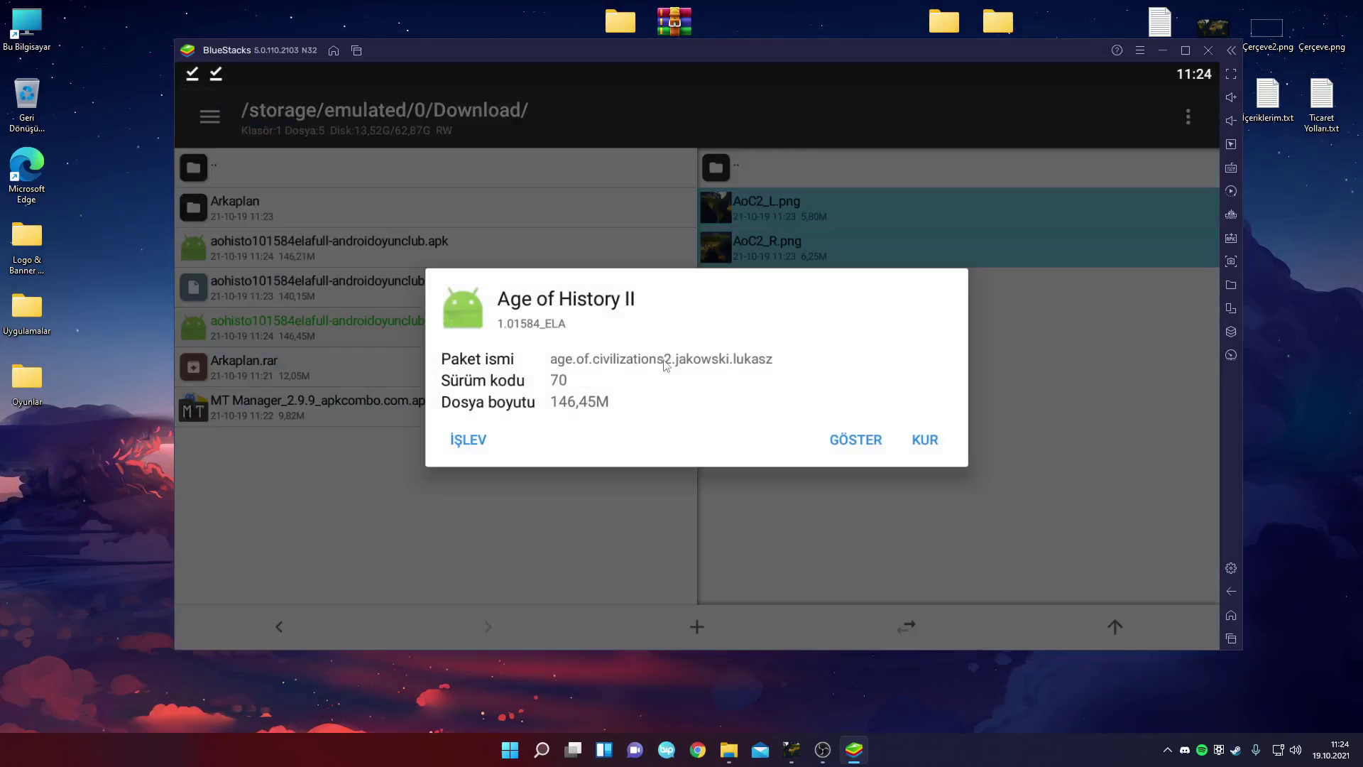
{"action": "left_click", "coordinate": [925, 440]}
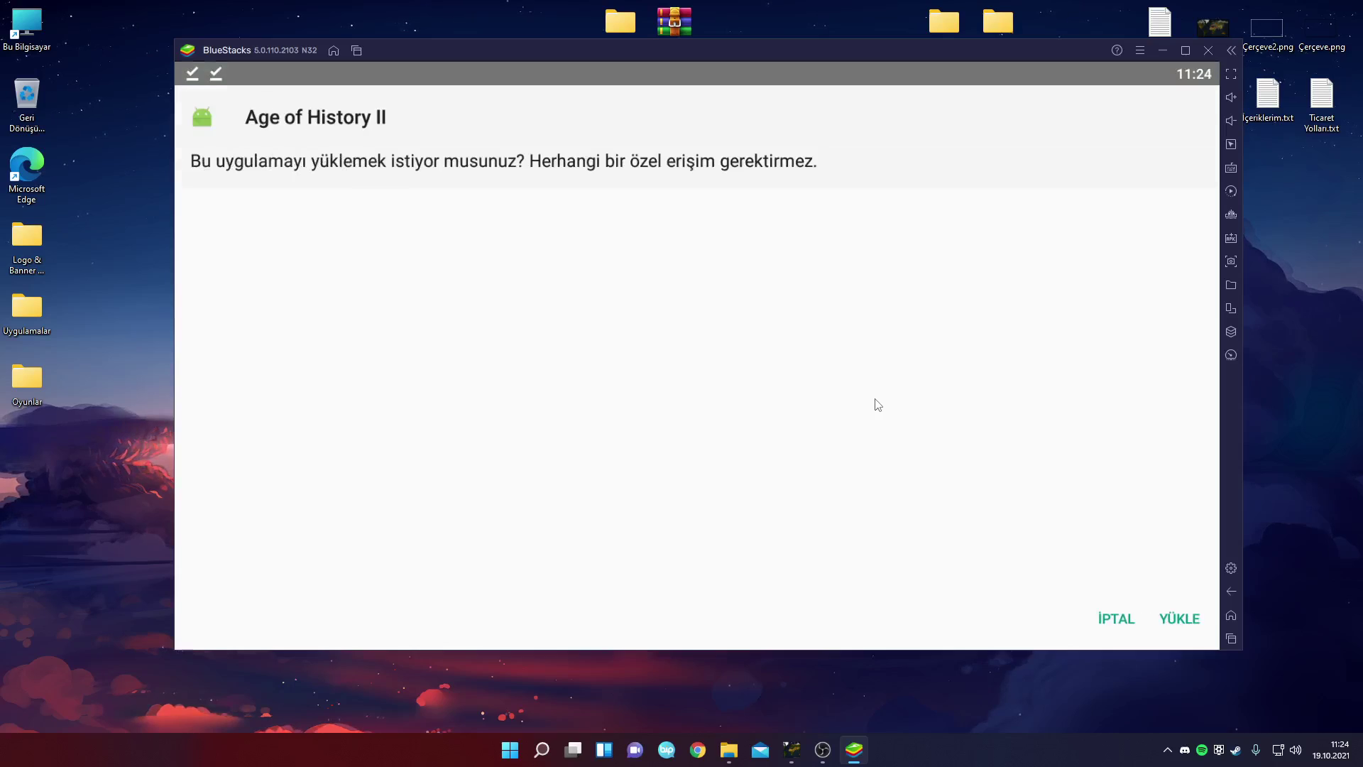
{"action": "left_click", "coordinate": [1181, 623]}
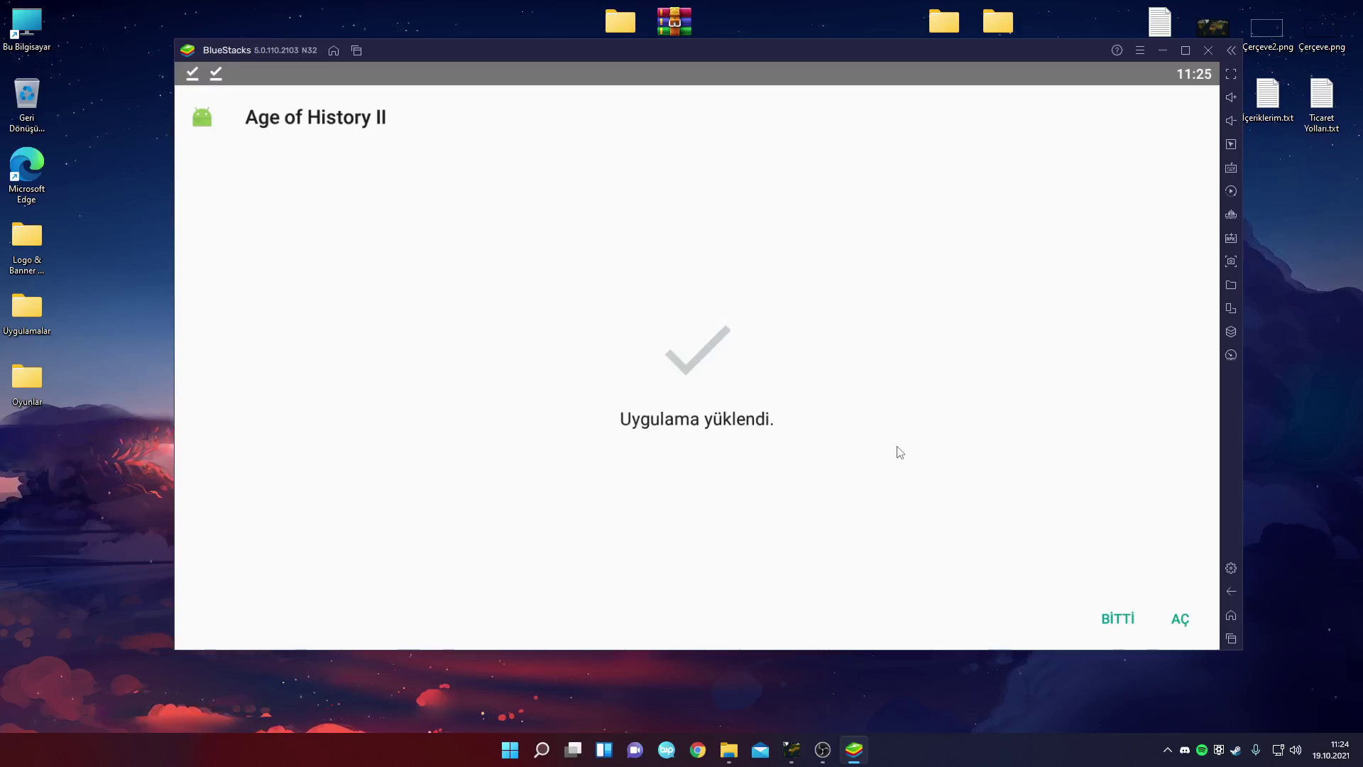
{"action": "left_click", "coordinate": [1161, 618]}
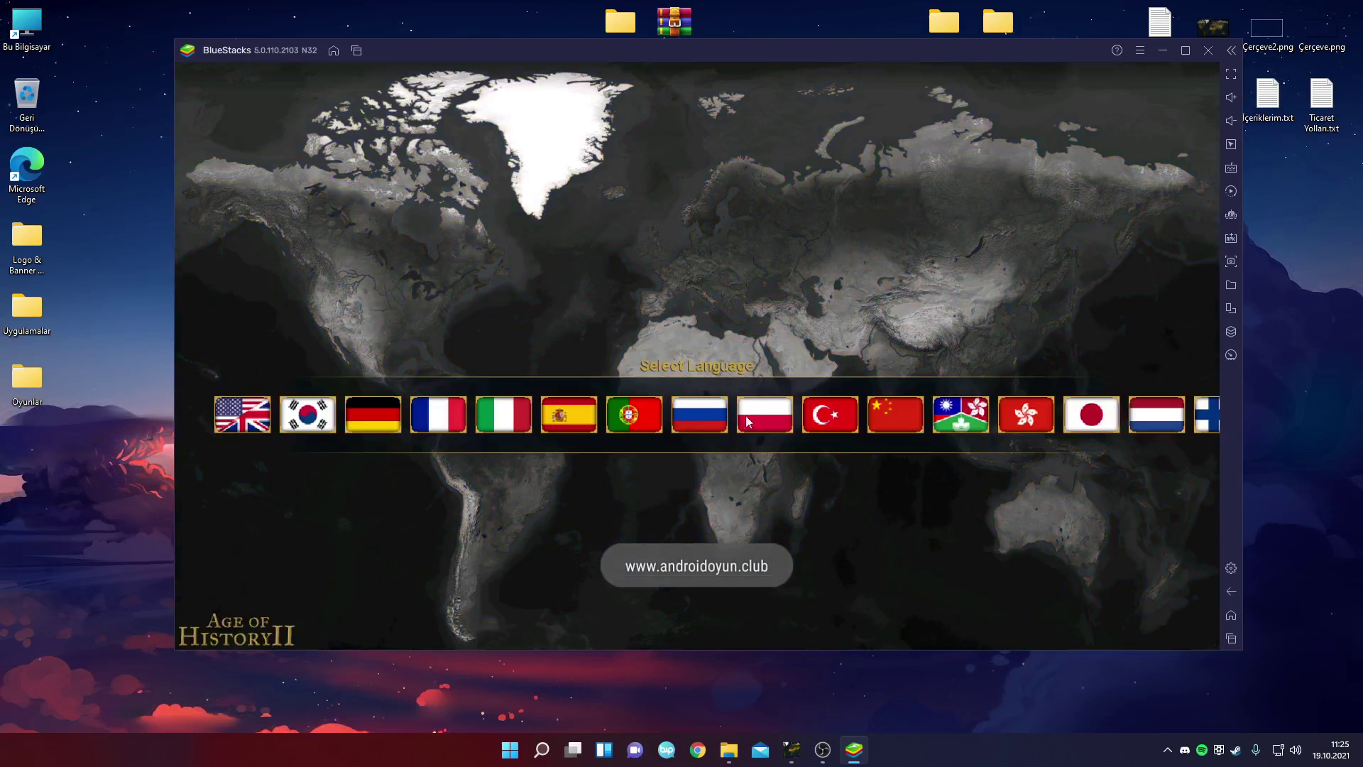
Choose Turkish as the game language and inspect the map background in the new game setup before returning to the main menu
{"action": "left_click", "coordinate": [822, 419]}
{"action": "left_click", "coordinate": [606, 387]}
{"action": "left_click", "coordinate": [1001, 227]}
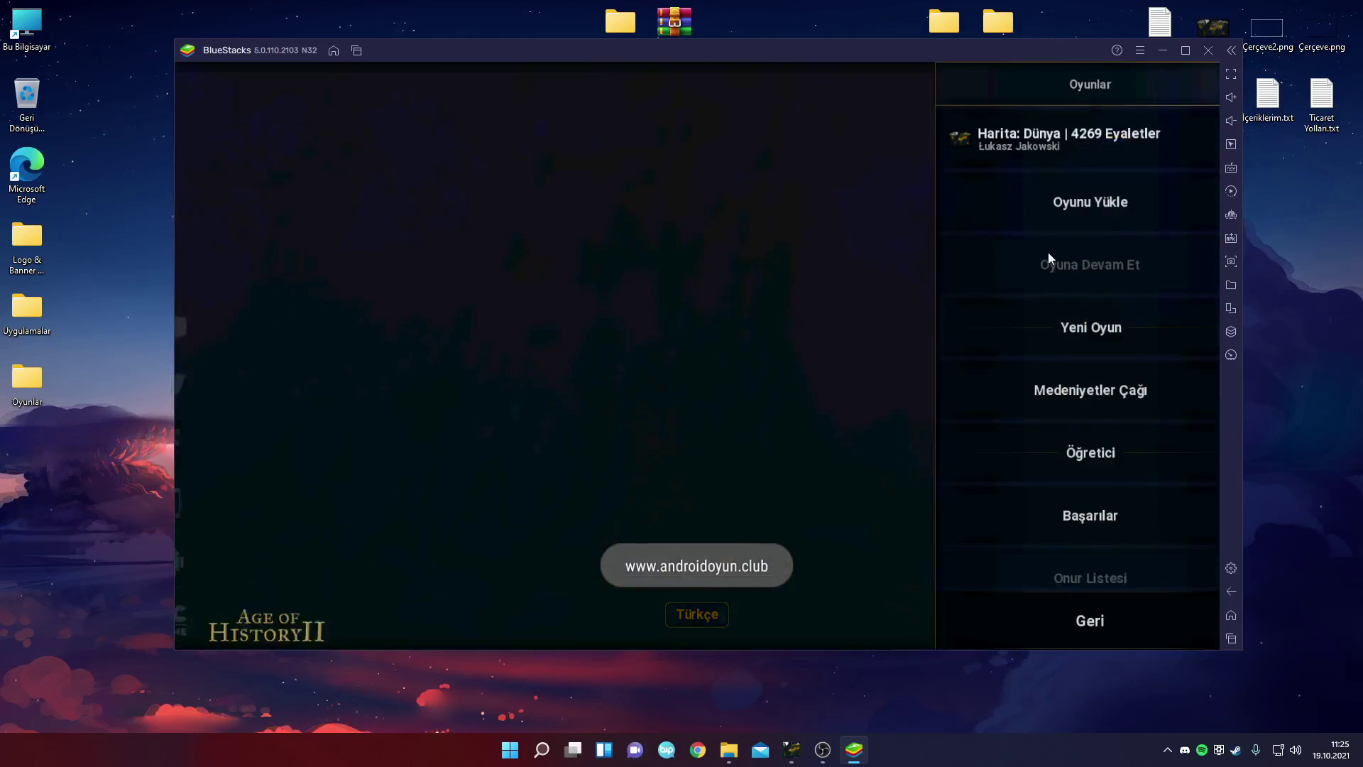
{"action": "left_click", "coordinate": [987, 325]}
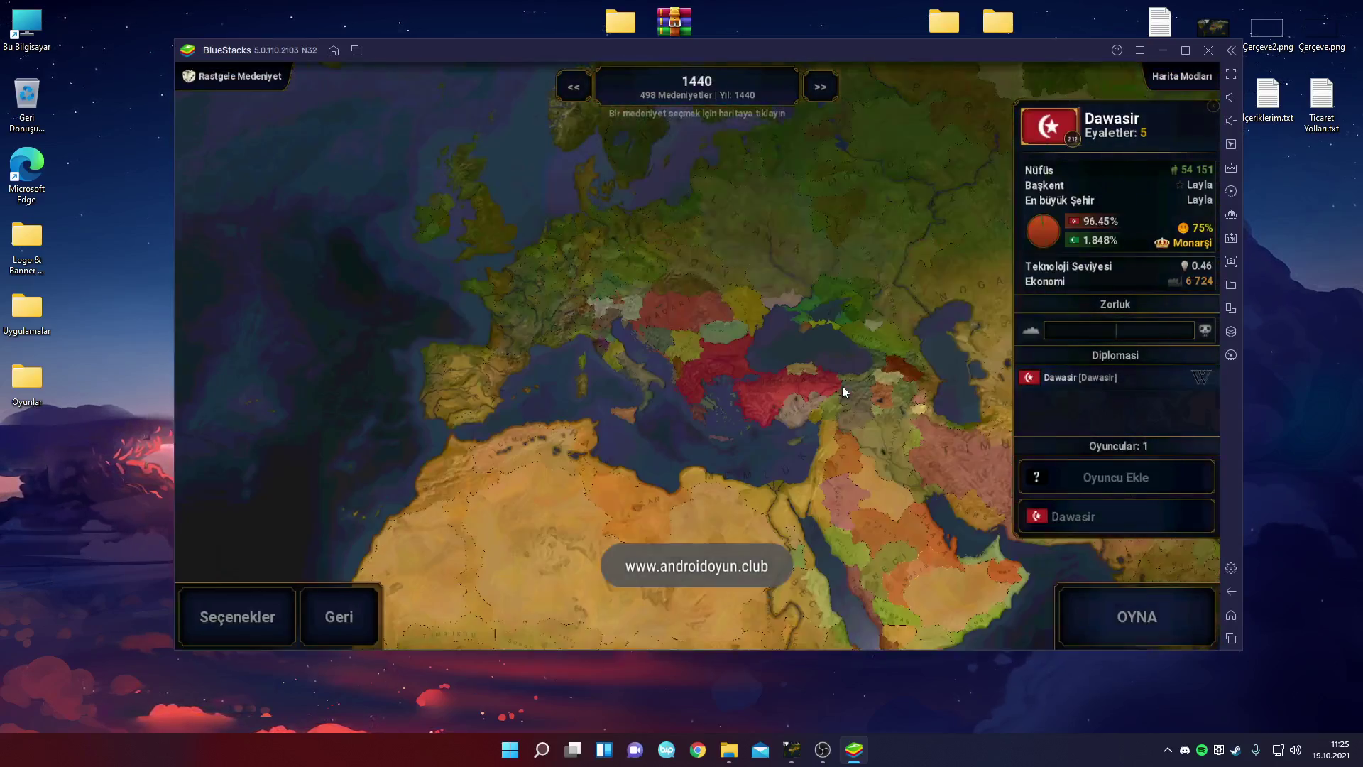
{"action": "left_click", "coordinate": [346, 619]}
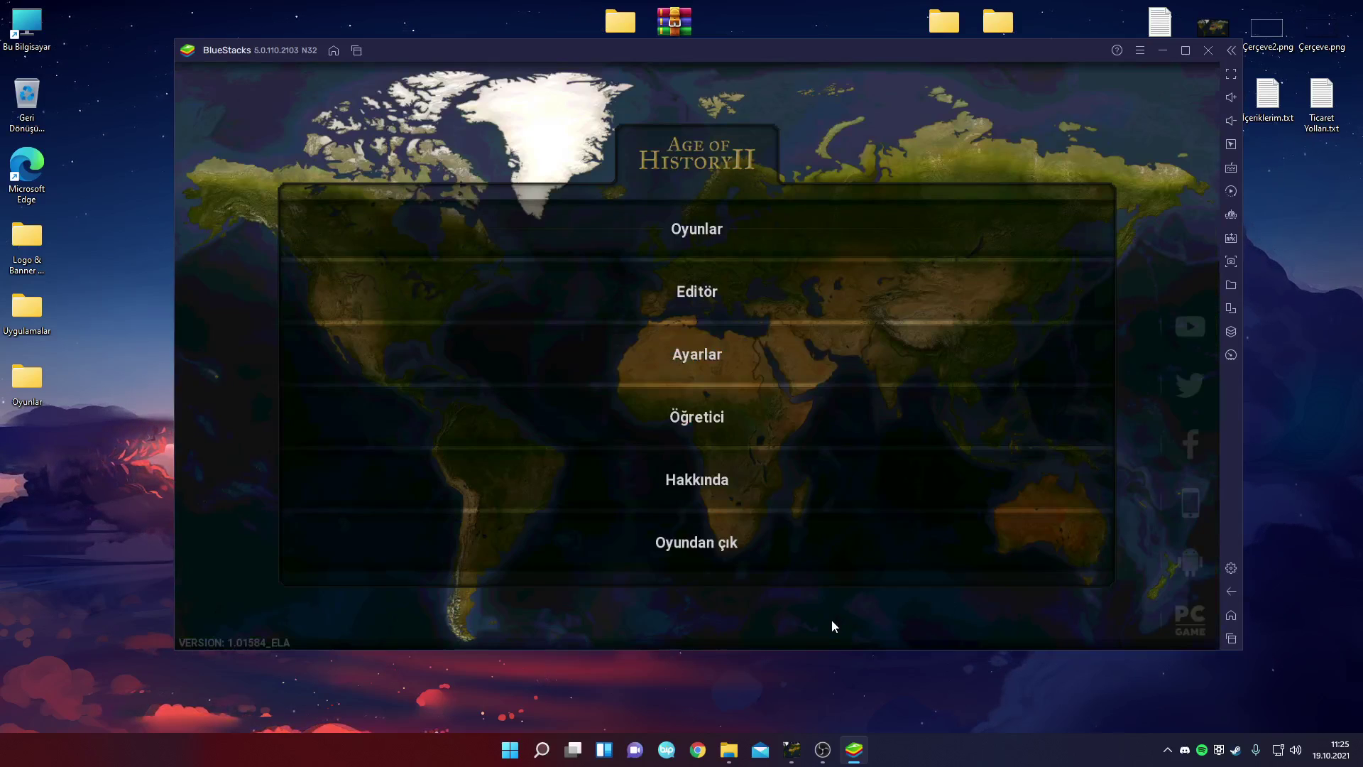